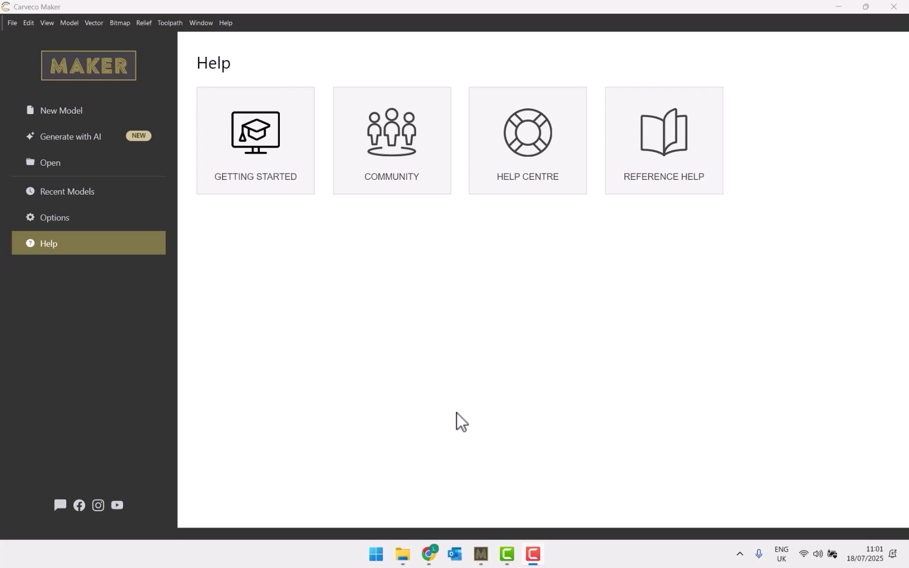
# Step: Generate an AI relief from the friends JPG photo of the boy and dog using the image-to-relief mode
pyautogui.click(108, 152)
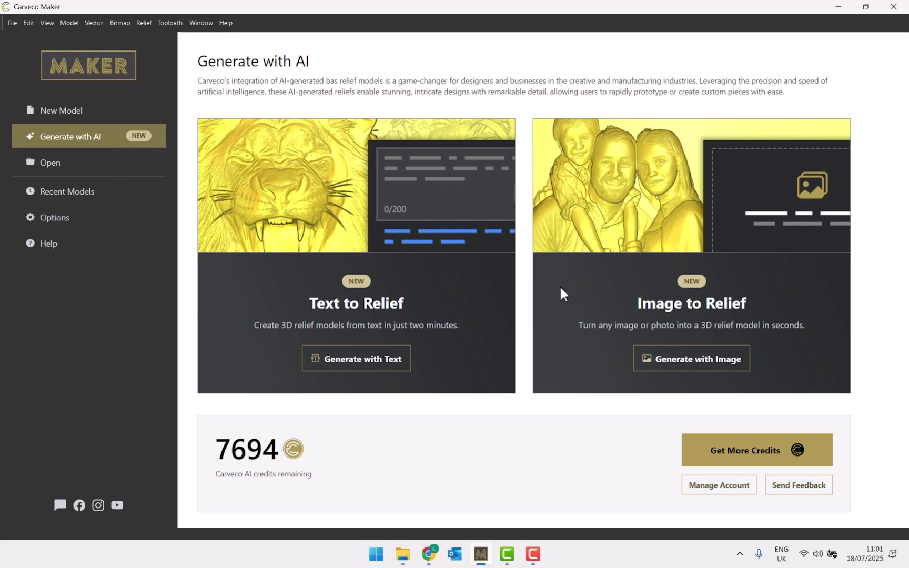
pyautogui.click(681, 364)
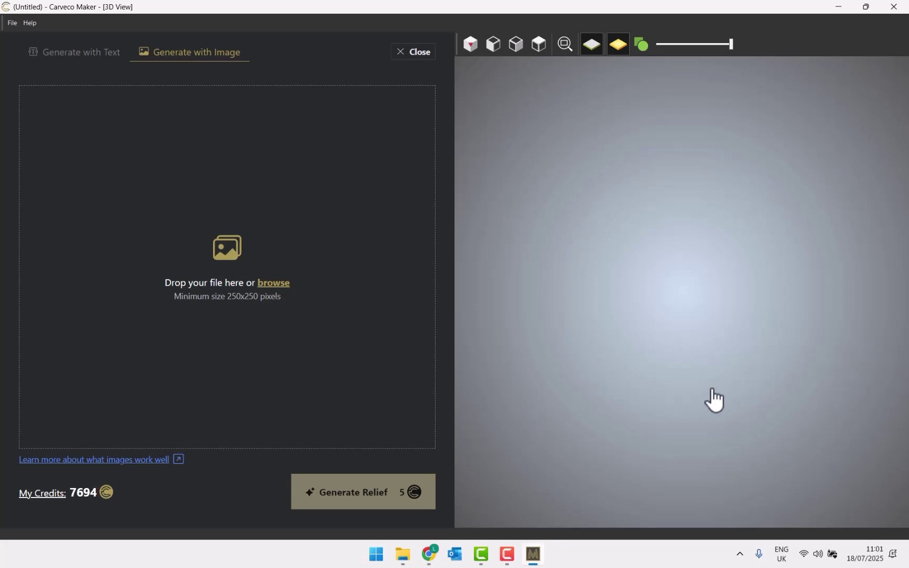
pyautogui.click(403, 554)
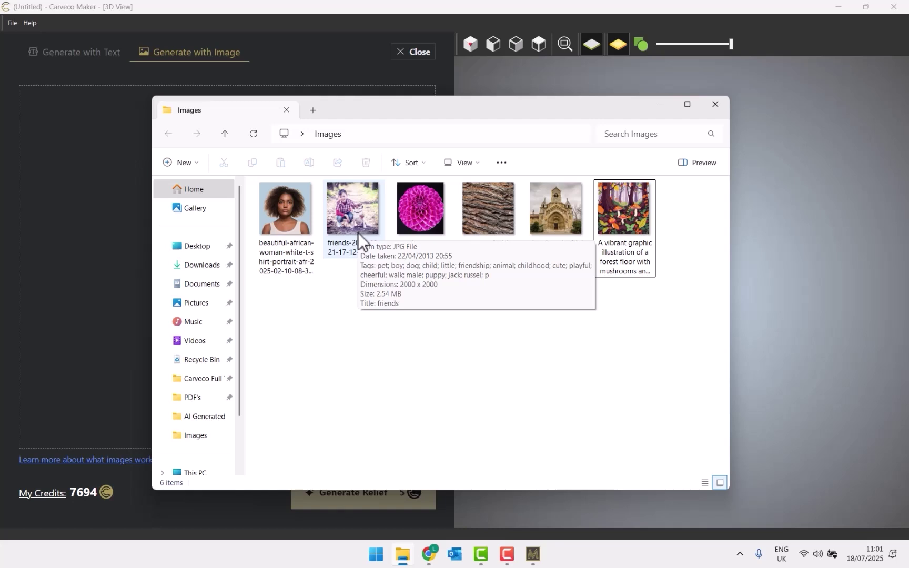
pyautogui.moveTo(358, 232); pyautogui.dragTo(93, 242)
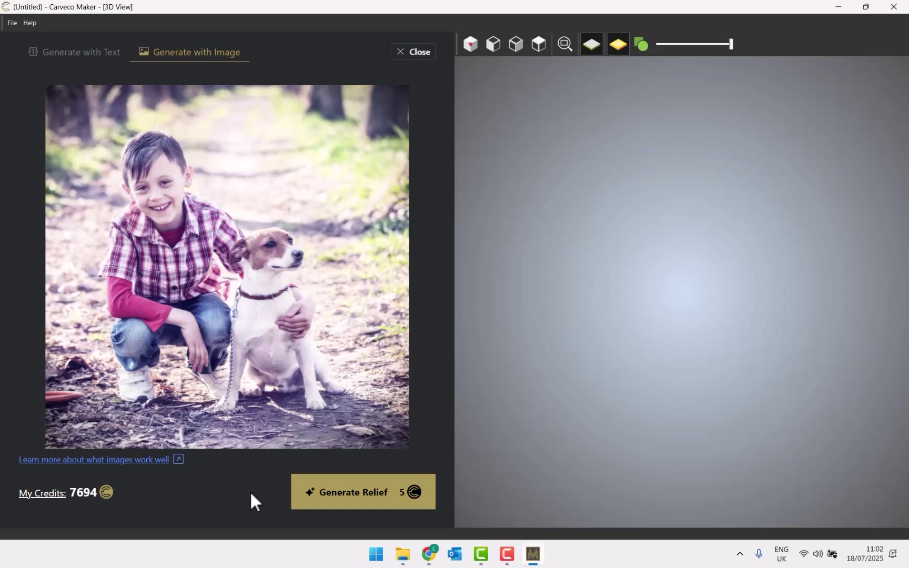
pyautogui.click(360, 494)
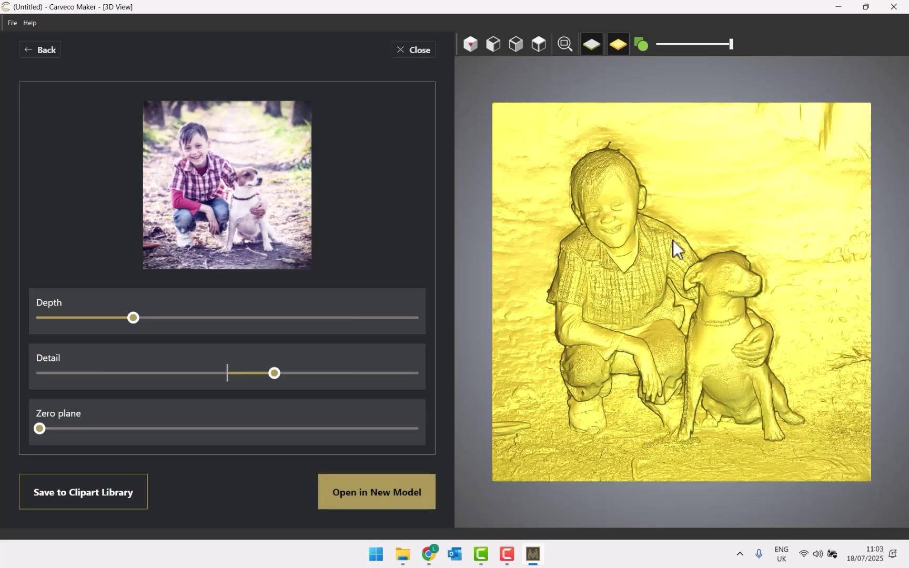
# Step: Inspect the generated relief from several angles and try the Depth at its minimum
pyautogui.moveTo(704, 419); pyautogui.dragTo(666, 399)
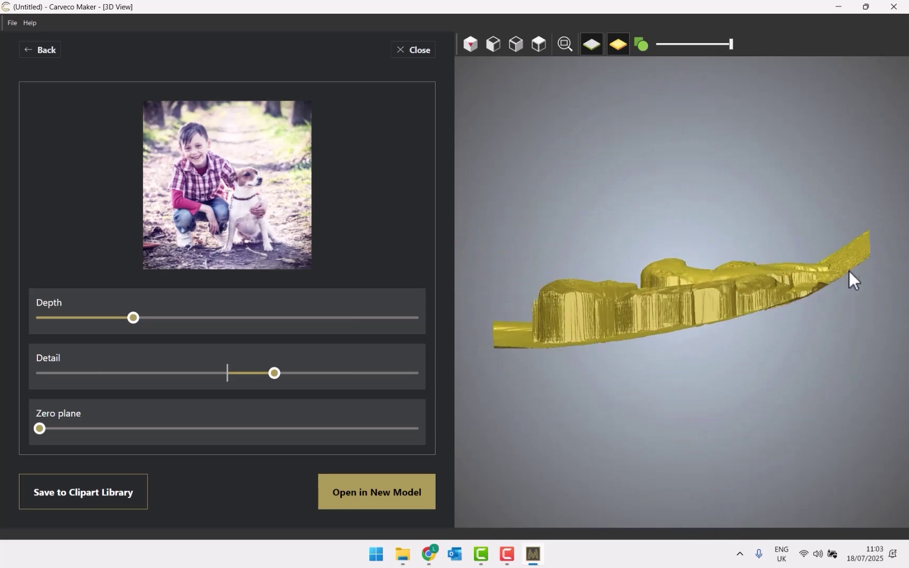
pyautogui.moveTo(809, 272); pyautogui.dragTo(648, 305)
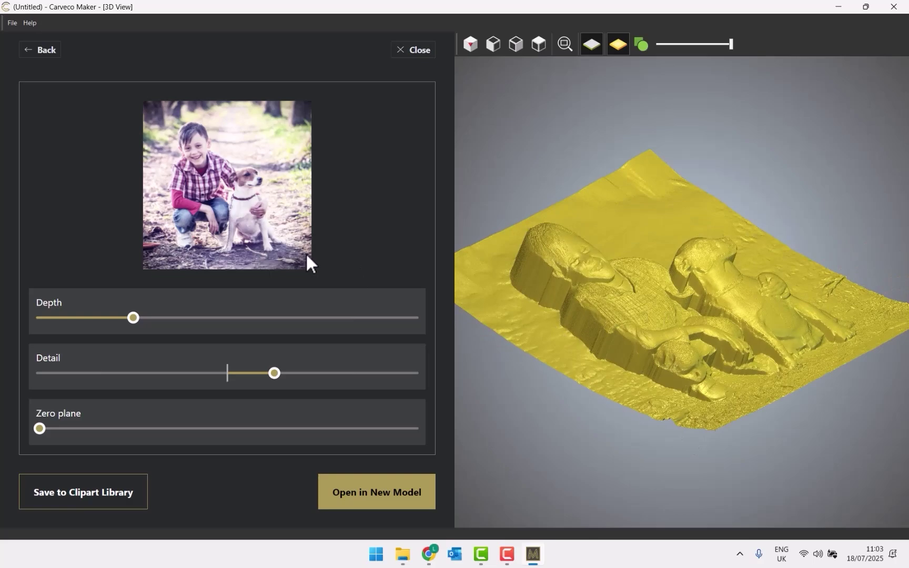
pyautogui.moveTo(790, 380); pyautogui.dragTo(730, 349)
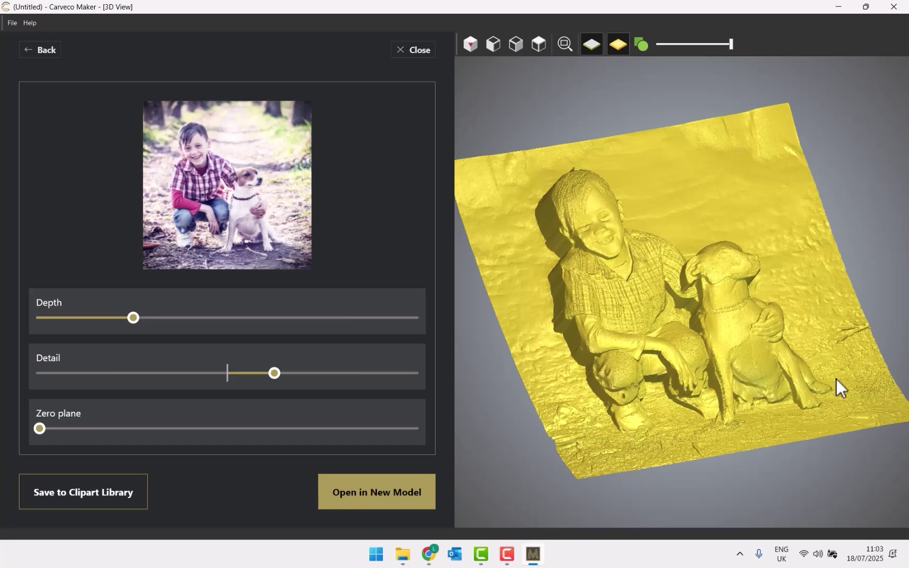
pyautogui.moveTo(836, 378); pyautogui.dragTo(615, 265)
pyautogui.moveTo(629, 217)
pyautogui.mouseDown()
pyautogui.moveTo(611, 208)
pyautogui.moveTo(593, 175)
pyautogui.moveTo(658, 308)
pyautogui.moveTo(660, 233)
pyautogui.moveTo(681, 188)
pyautogui.mouseUp()
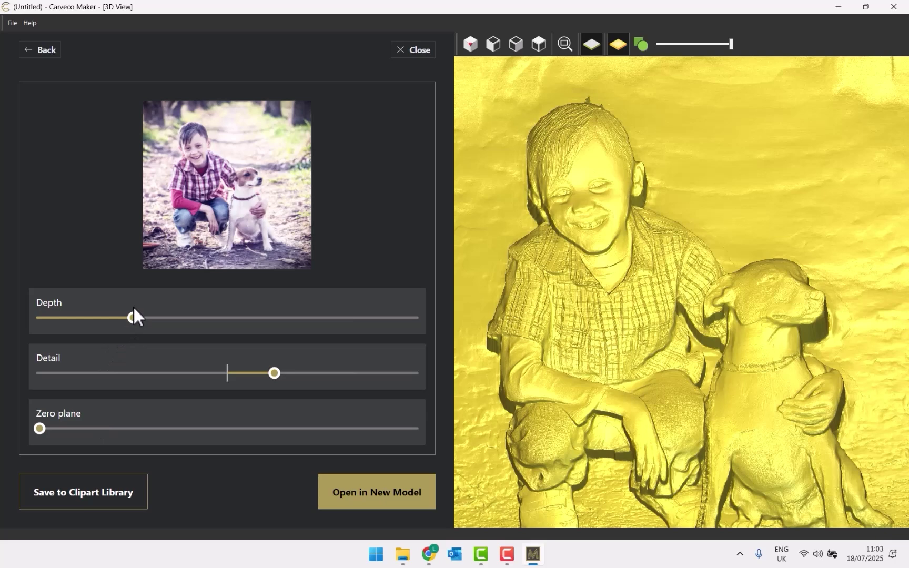
pyautogui.moveTo(134, 316); pyautogui.dragTo(4, 331)
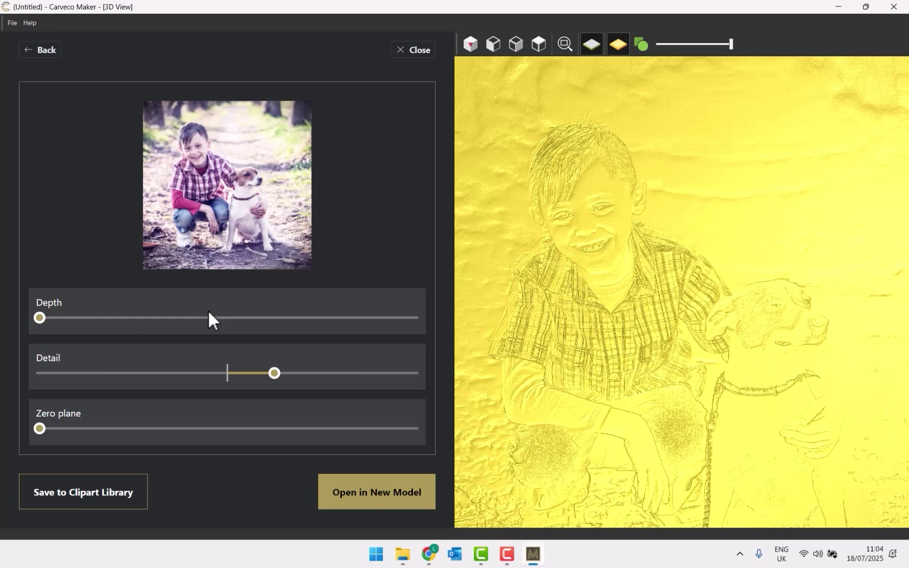
pyautogui.scroll(-3, 589, 282)
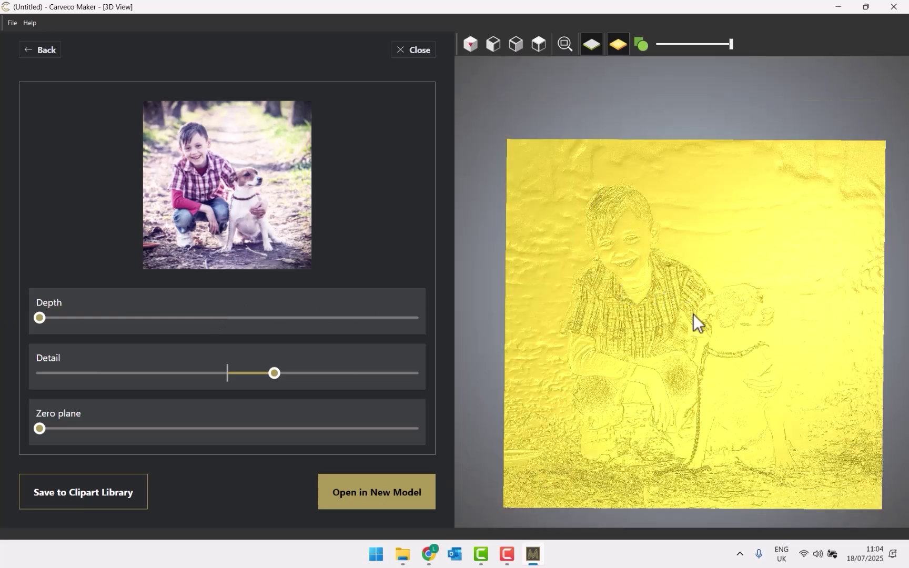
pyautogui.scroll(3, 715, 341)
pyautogui.scroll(-3, 702, 338)
pyautogui.scroll(3, 721, 322)
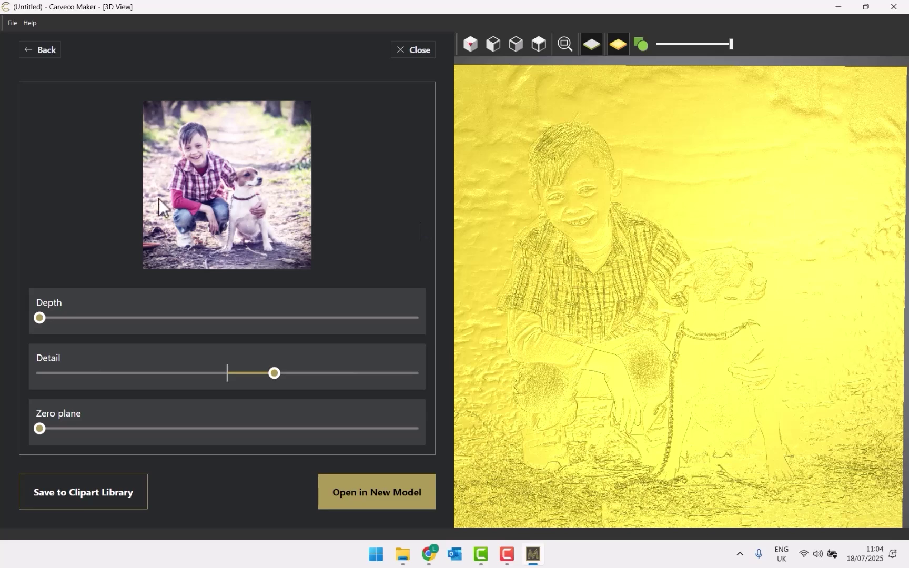
# Step: Set the relief's Depth to about one tenth of its range and check the boy's face up close
pyautogui.moveTo(40, 319); pyautogui.dragTo(80, 319)
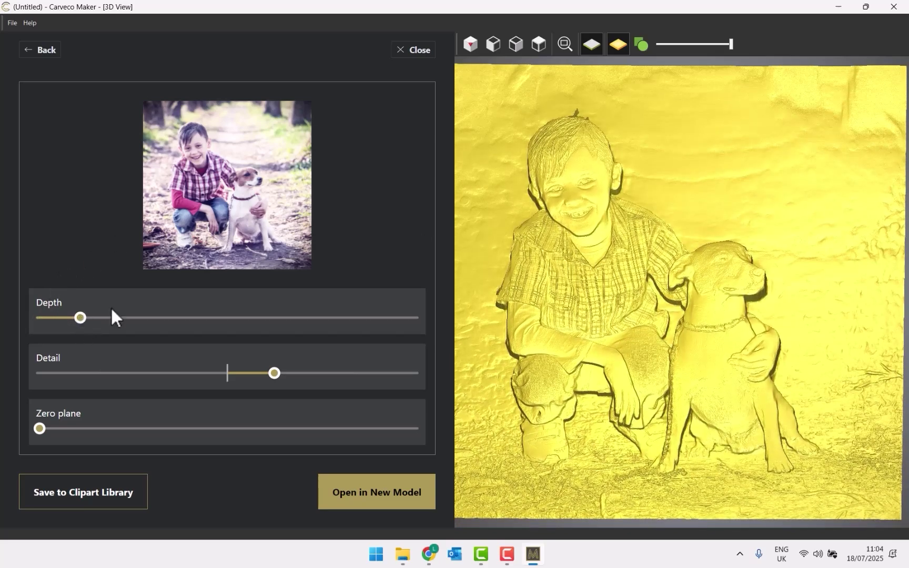
pyautogui.moveTo(648, 367); pyautogui.dragTo(582, 247)
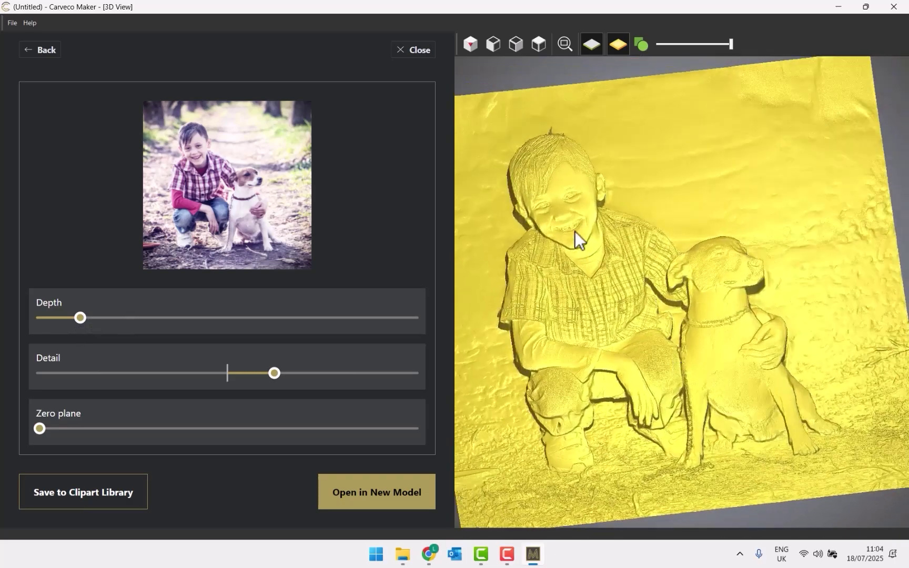
pyautogui.scroll(5, 572, 205)
pyautogui.moveTo(573, 200); pyautogui.dragTo(719, 274)
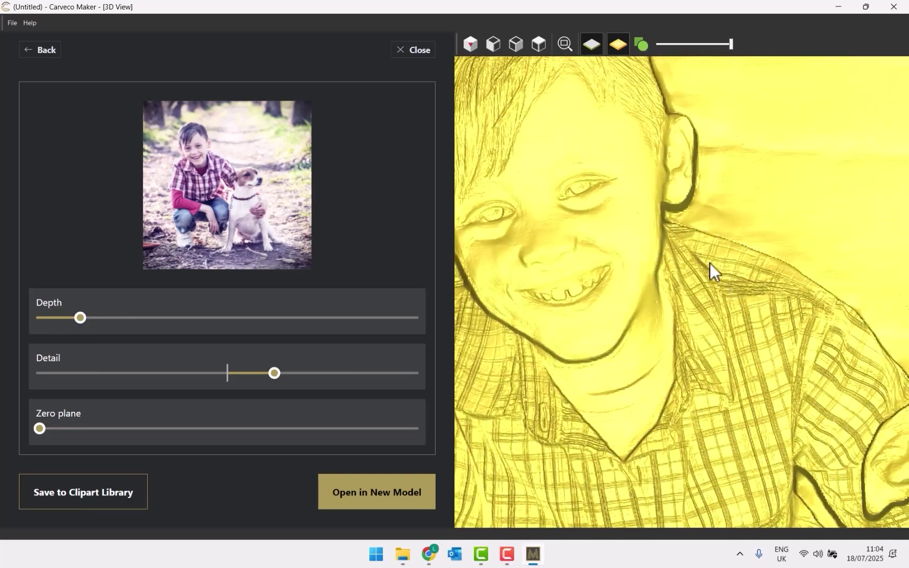
pyautogui.scroll(-3, 603, 217)
pyautogui.scroll(4, 631, 275)
# Step: Try raising the relief's Detail to about four fifths of its range and compare the result on the figures
pyautogui.moveTo(275, 375); pyautogui.dragTo(353, 375)
pyautogui.scroll(-6, 738, 343)
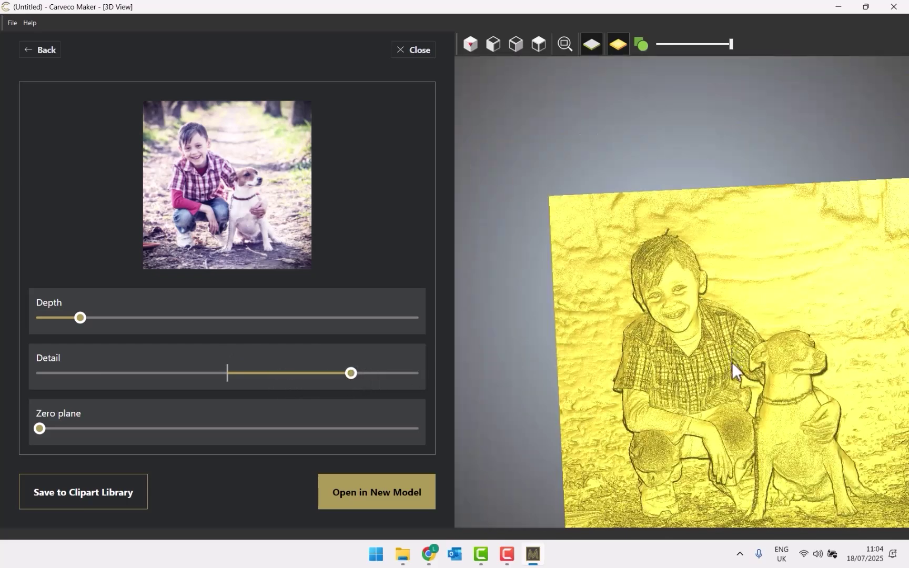
pyautogui.scroll(4, 731, 354)
pyautogui.moveTo(722, 379); pyautogui.dragTo(710, 356)
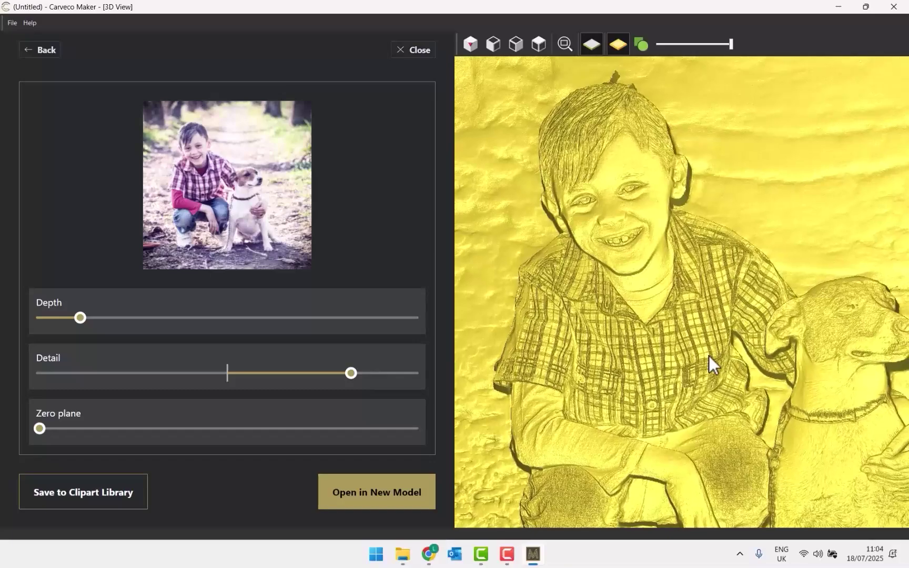
pyautogui.scroll(3, 616, 172)
# Step: Lower the relief's Detail to about one fifth of its range and check the face and full relief
pyautogui.moveTo(351, 374); pyautogui.dragTo(119, 373)
pyautogui.scroll(-3, 659, 336)
pyautogui.moveTo(657, 341); pyautogui.dragTo(694, 331)
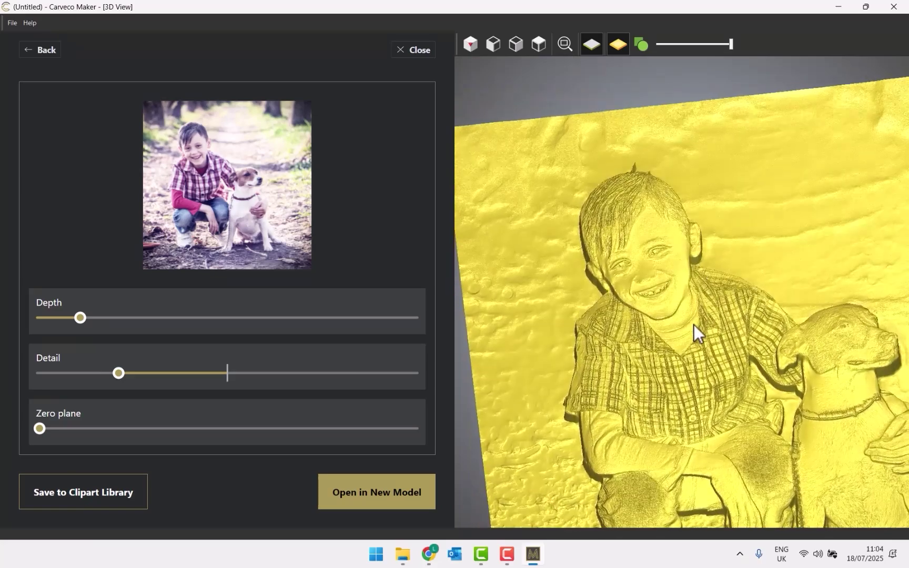
pyautogui.scroll(3, 675, 227)
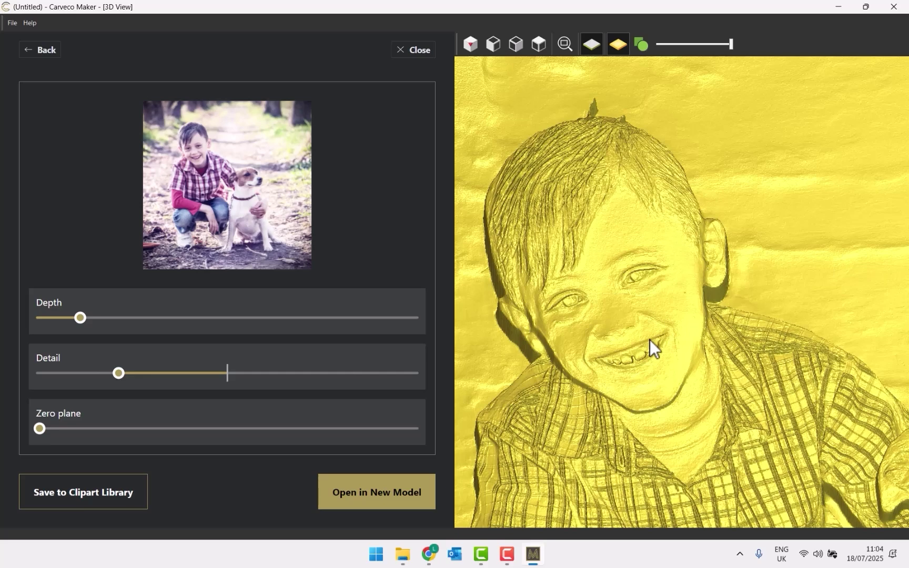
pyautogui.scroll(-3, 650, 349)
pyautogui.moveTo(715, 352); pyautogui.dragTo(687, 282)
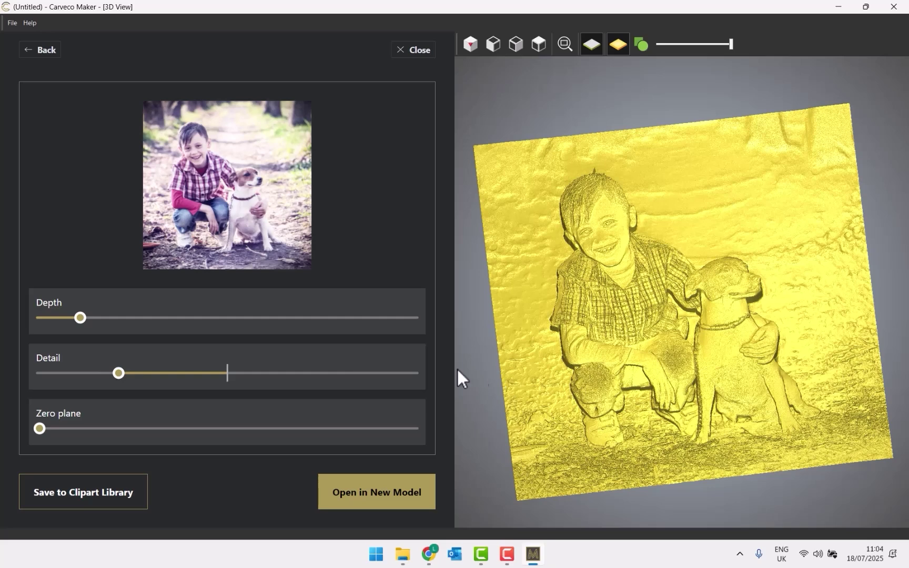
# Step: Try raising the Zero plane to about a third of its range and return it to the minimum
pyautogui.moveTo(42, 428); pyautogui.dragTo(63, 428)
pyautogui.moveTo(72, 432); pyautogui.dragTo(173, 431)
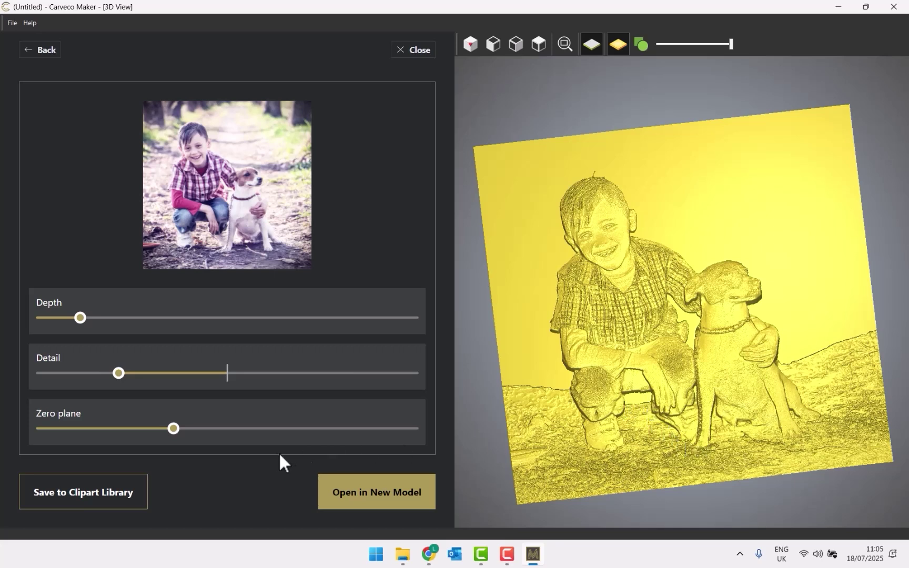
pyautogui.moveTo(174, 428); pyautogui.dragTo(4, 426)
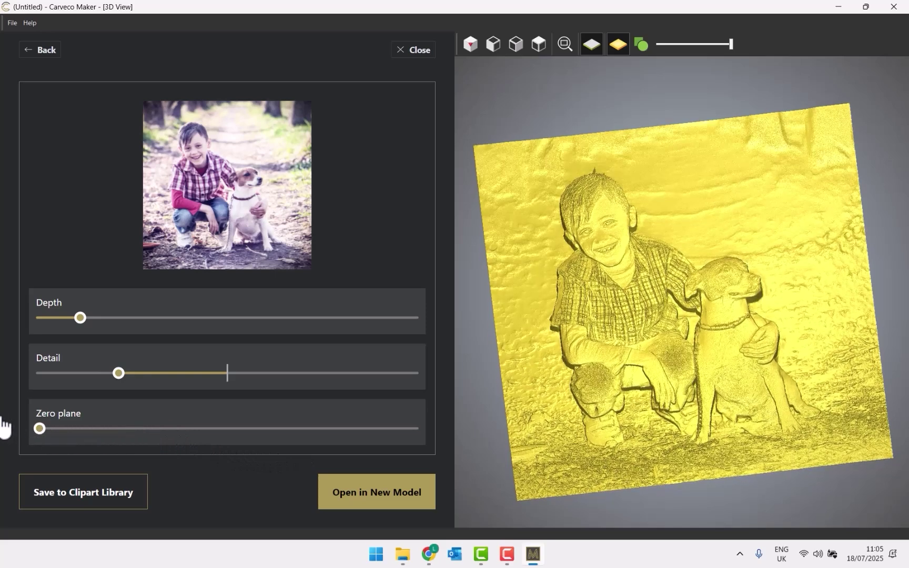
# Step: Save the relief to the clipart library's AI Generated folder as "Little Boy and Dog"
pyautogui.click(119, 503)
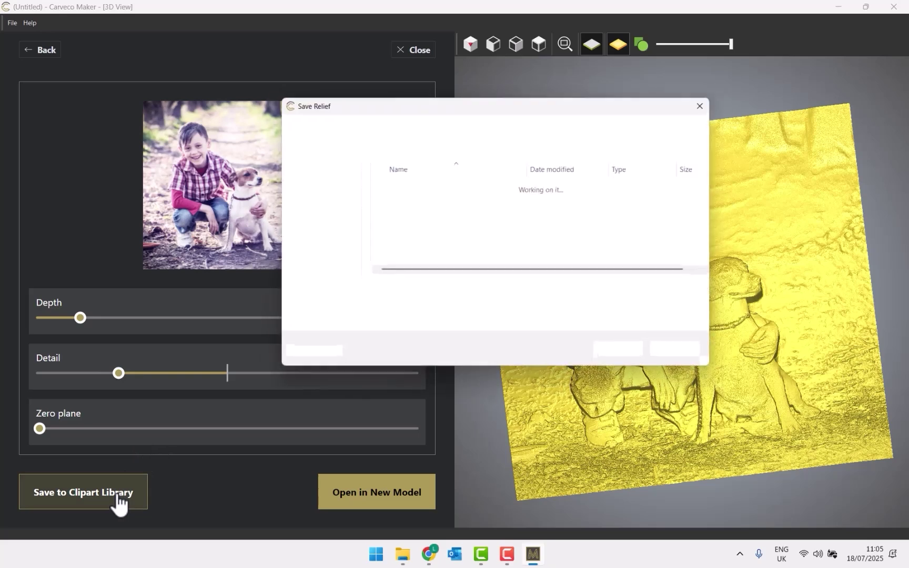
pyautogui.write('Little ')
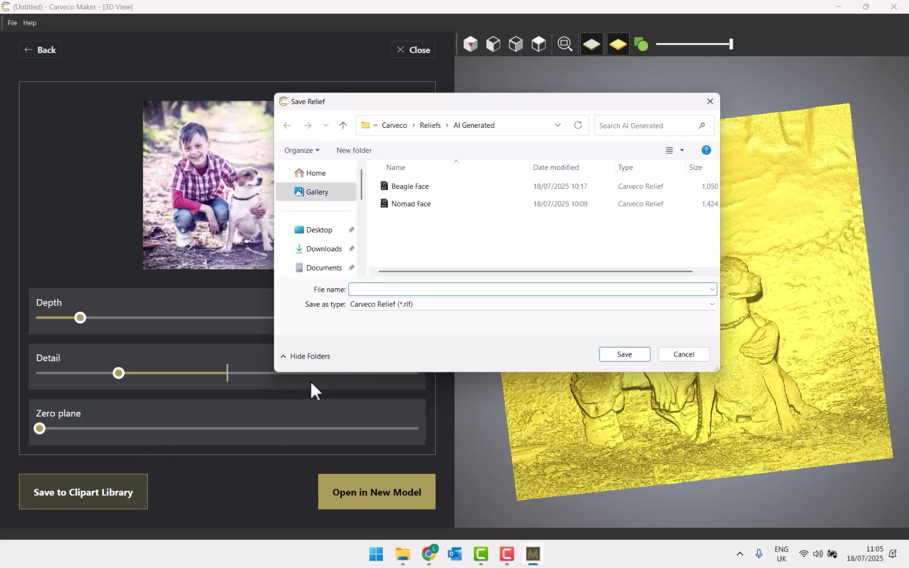
pyautogui.write('Boy and Dog')
pyautogui.click(624, 354)
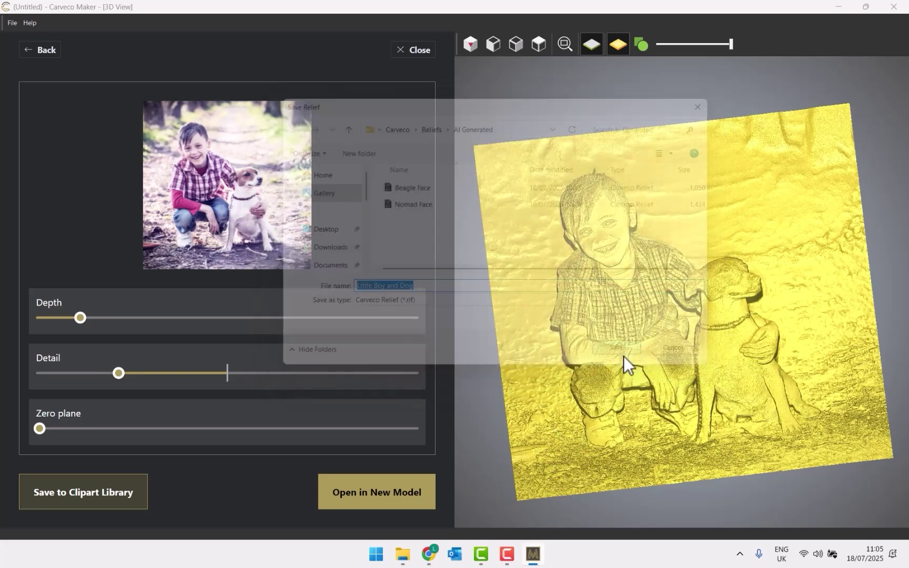
# Step: Open the relief in a new model sized 12 by 12 inches
pyautogui.click(394, 492)
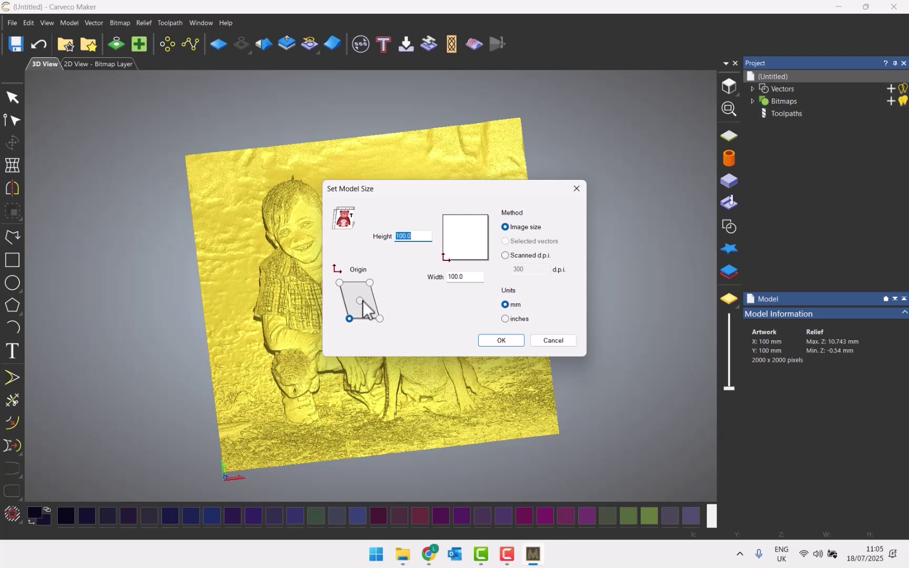
pyautogui.click(505, 319)
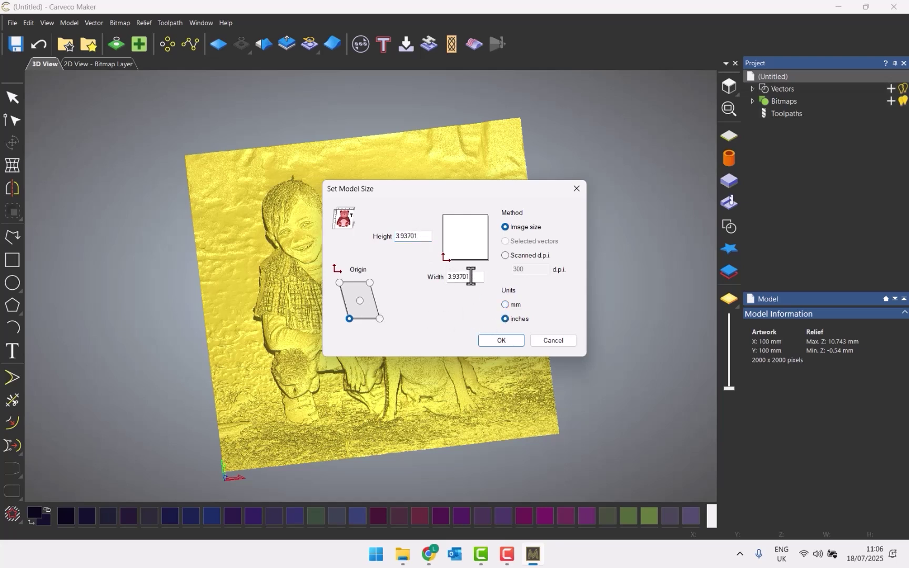
pyautogui.doubleClick(470, 277)
pyautogui.write('12')
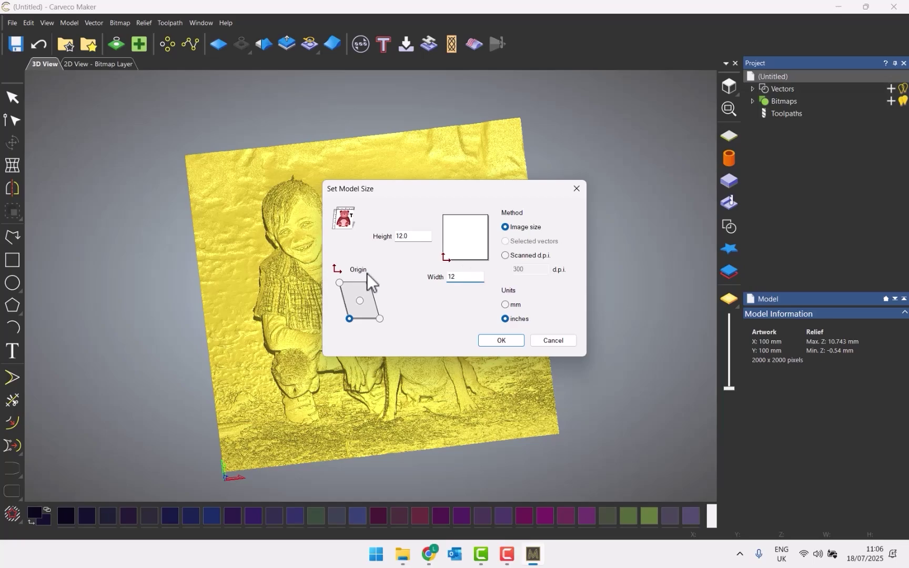
pyautogui.click(502, 341)
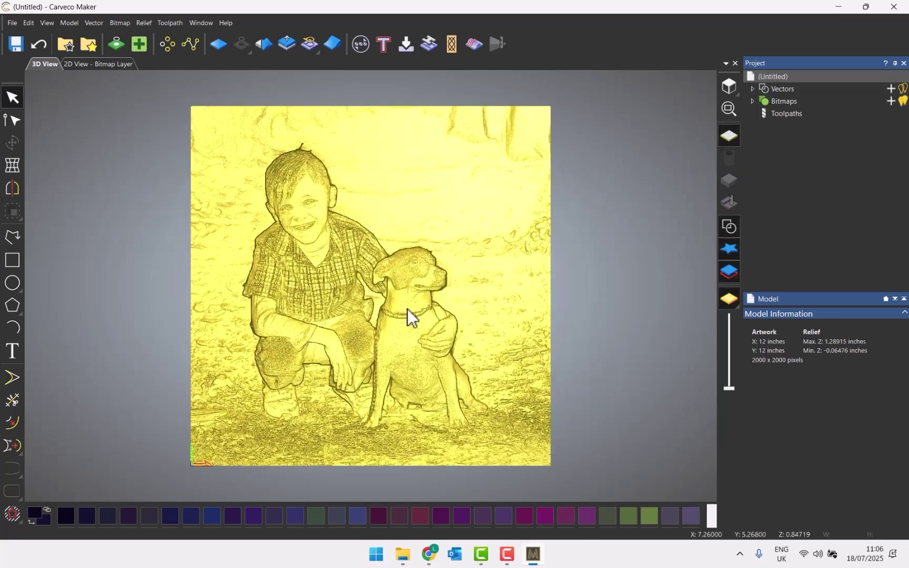
# Step: Smooth the whole boy-and-dog relief at 15% strength and check the face and full relief
pyautogui.moveTo(418, 372); pyautogui.dragTo(446, 341)
pyautogui.scroll(5, 318, 227)
pyautogui.scroll(-5, 430, 327)
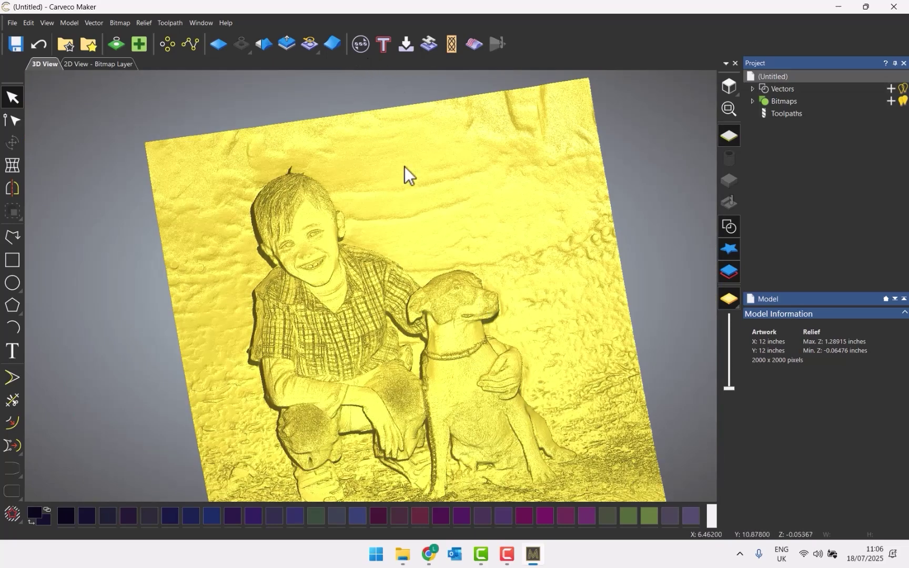
pyautogui.scroll(2, 454, 211)
pyautogui.scroll(3, 269, 221)
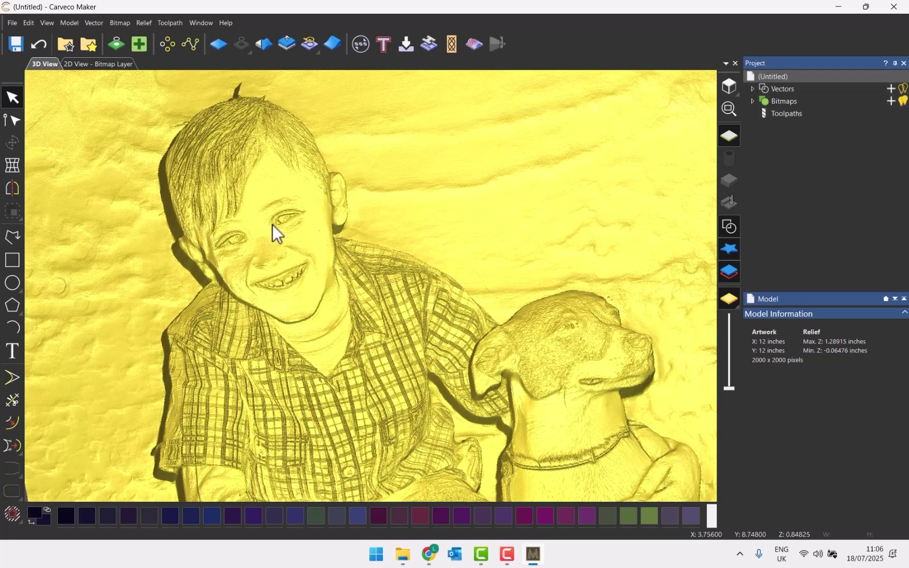
pyautogui.scroll(2, 254, 207)
pyautogui.scroll(2, 247, 226)
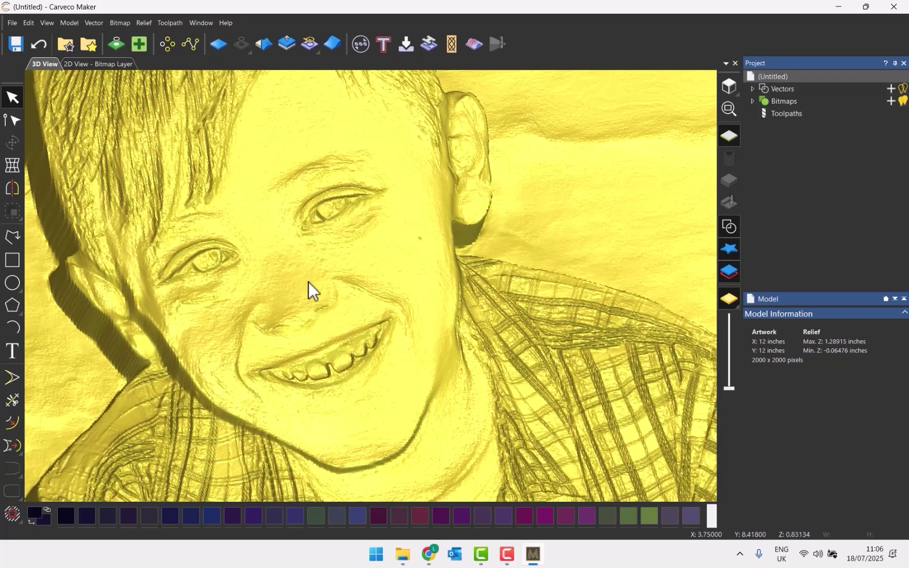
pyautogui.click(263, 44)
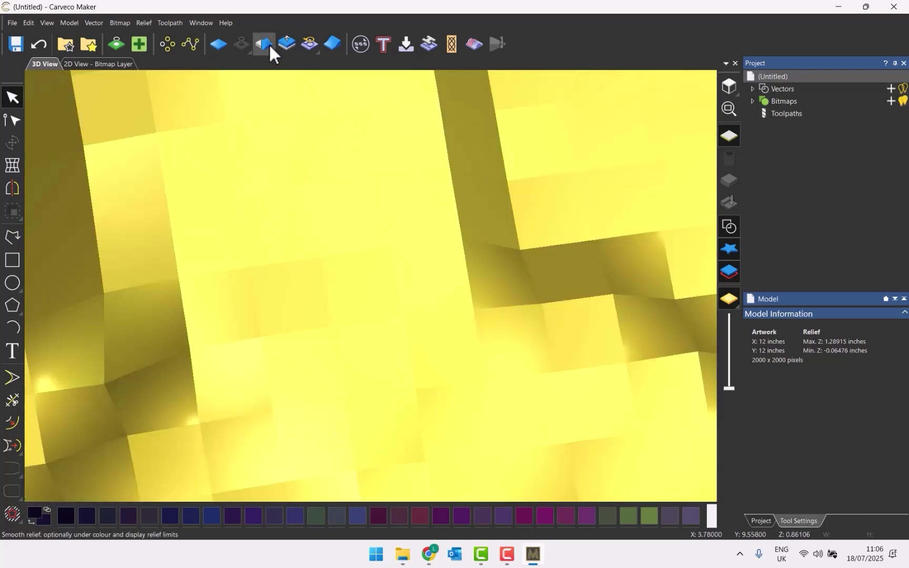
pyautogui.moveTo(753, 184)
pyautogui.mouseDown()
pyautogui.moveTo(794, 184)
pyautogui.moveTo(768, 185)
pyautogui.mouseUp()
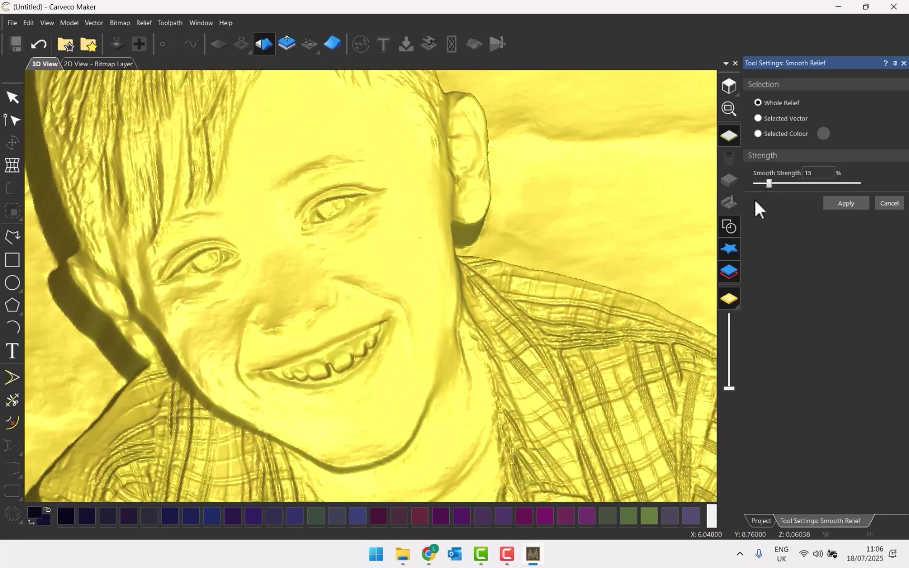
pyautogui.scroll(-5, 538, 259)
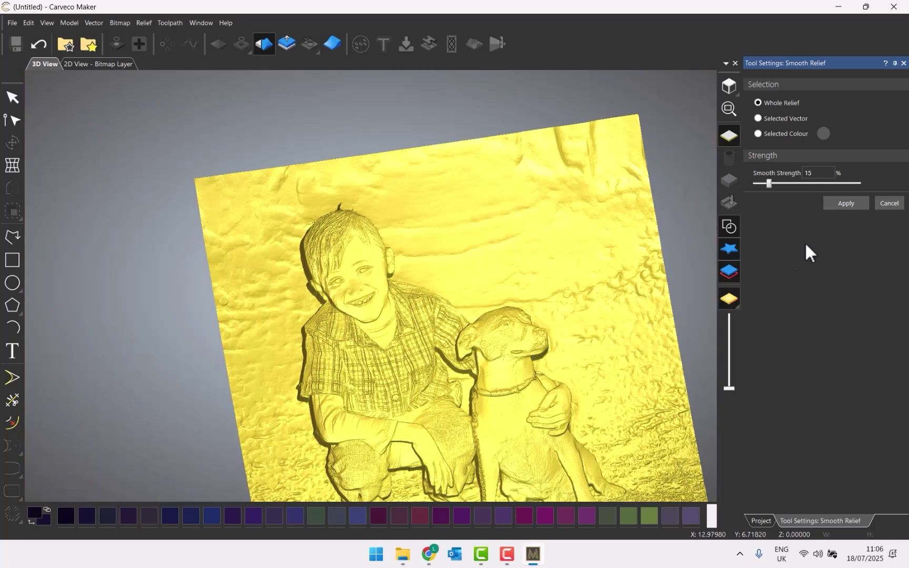
pyautogui.click(889, 203)
pyautogui.scroll(5, 483, 377)
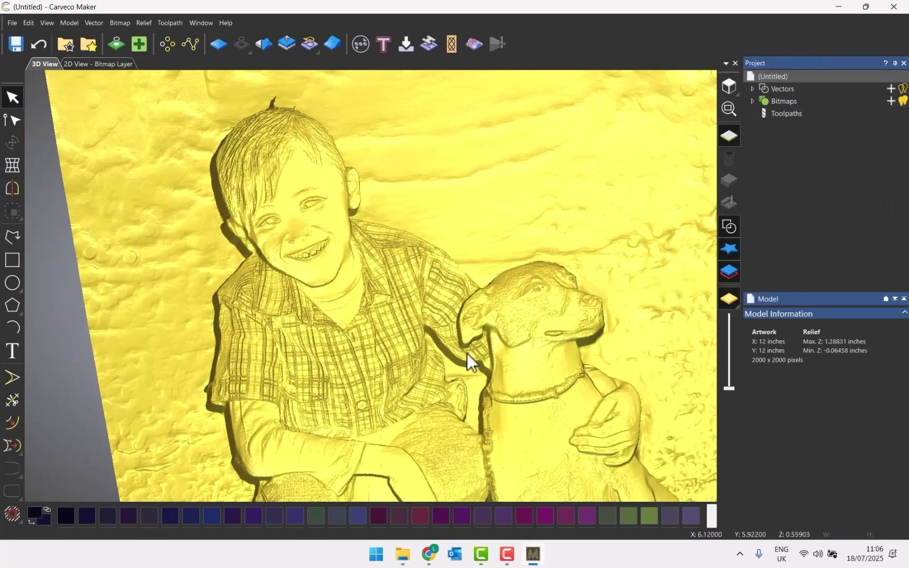
pyautogui.scroll(5, 439, 361)
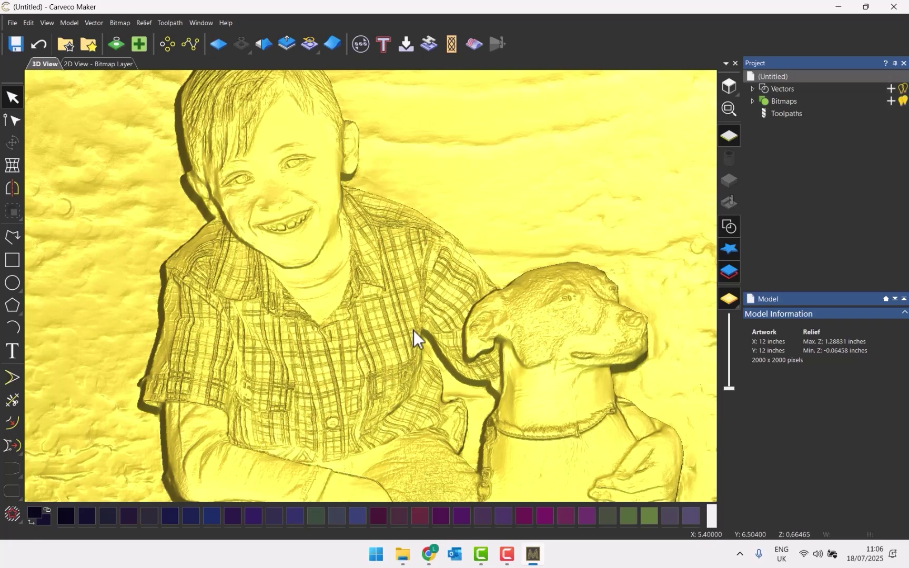
pyautogui.scroll(-5, 413, 340)
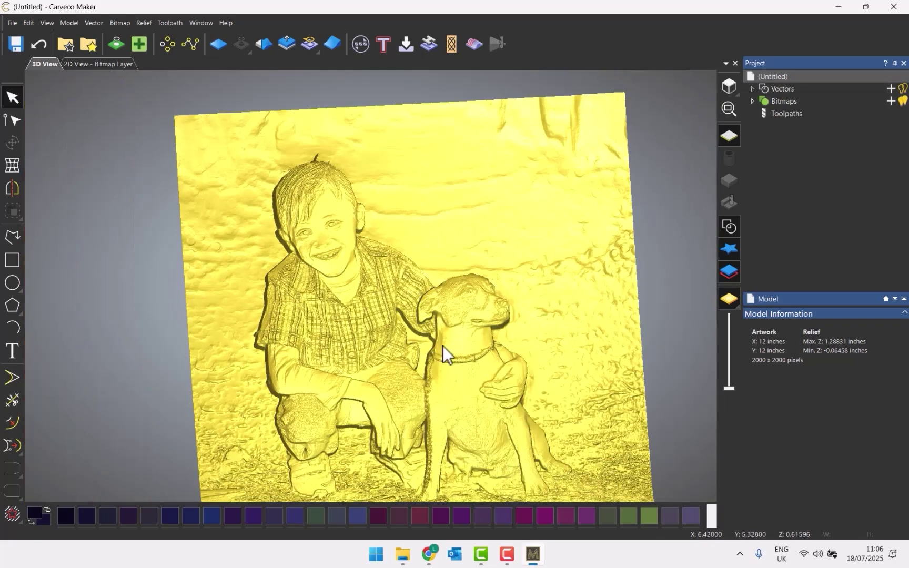
pyautogui.moveTo(455, 300); pyautogui.dragTo(430, 304)
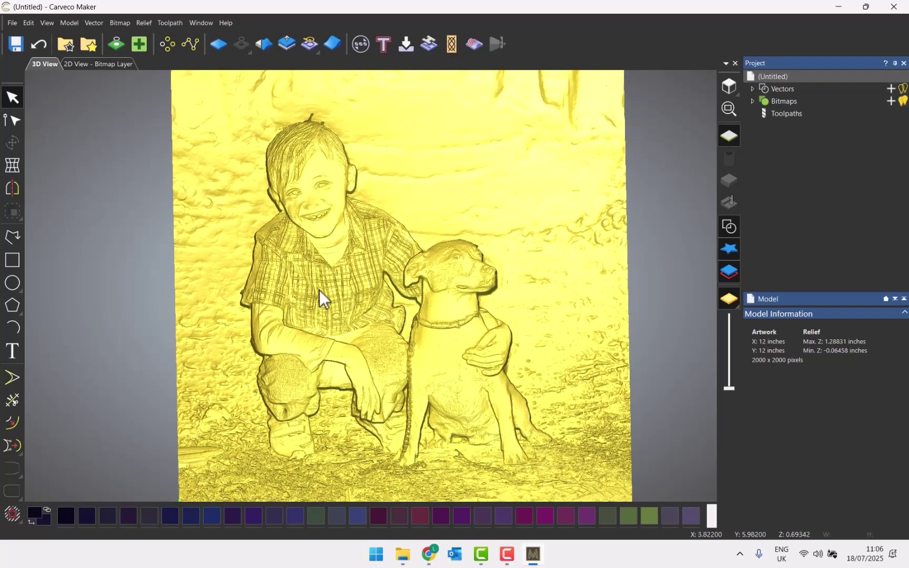
# Step: Start a new AI relief generation from an image, discarding the current model's unsaved changes
pyautogui.click(11, 23)
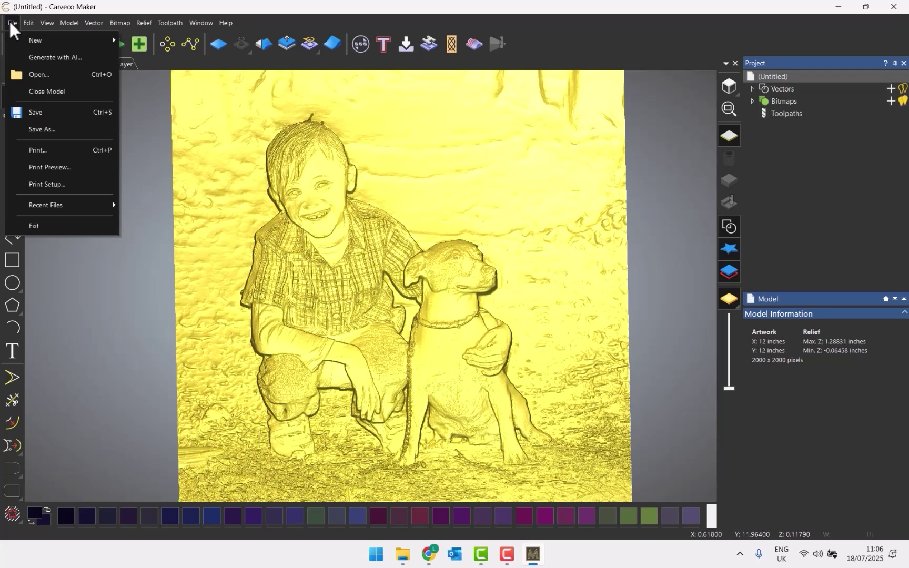
pyautogui.click(54, 57)
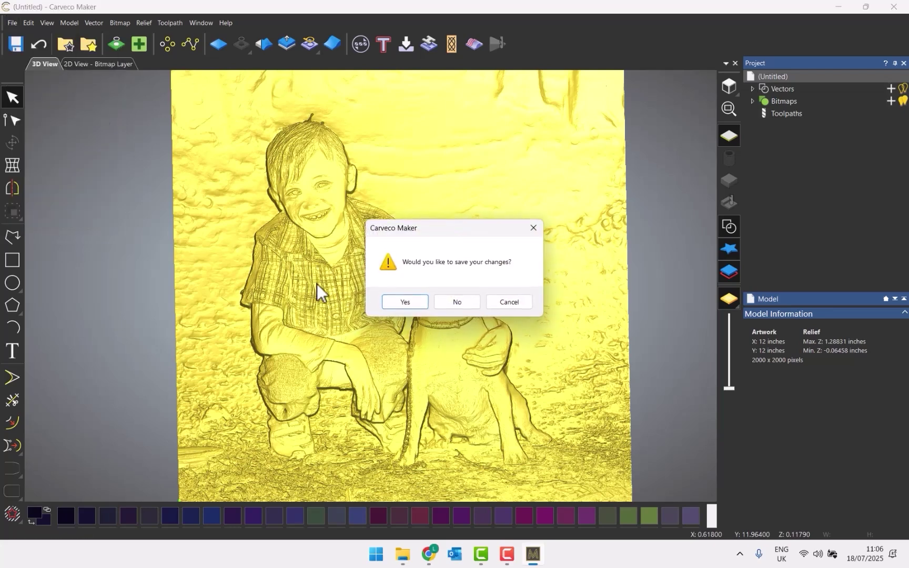
pyautogui.click(468, 305)
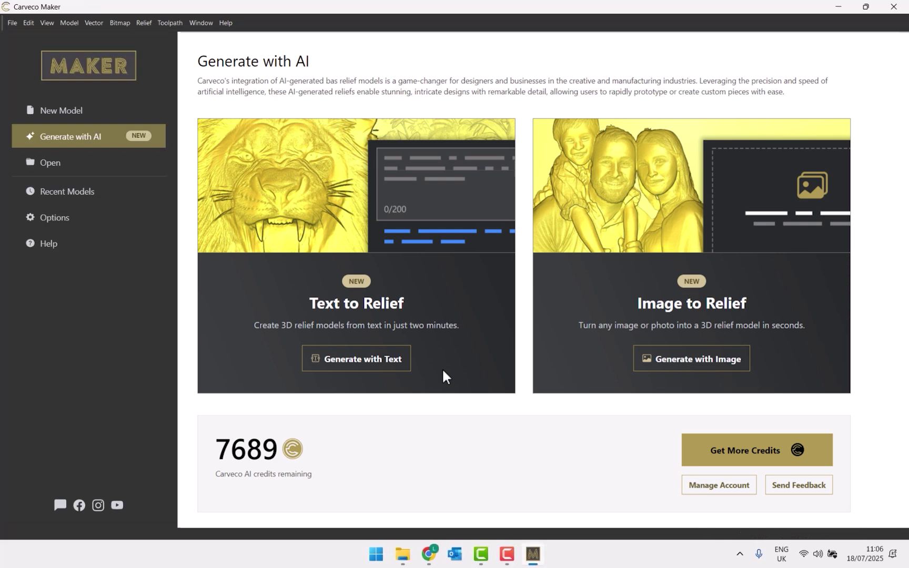
pyautogui.click(670, 375)
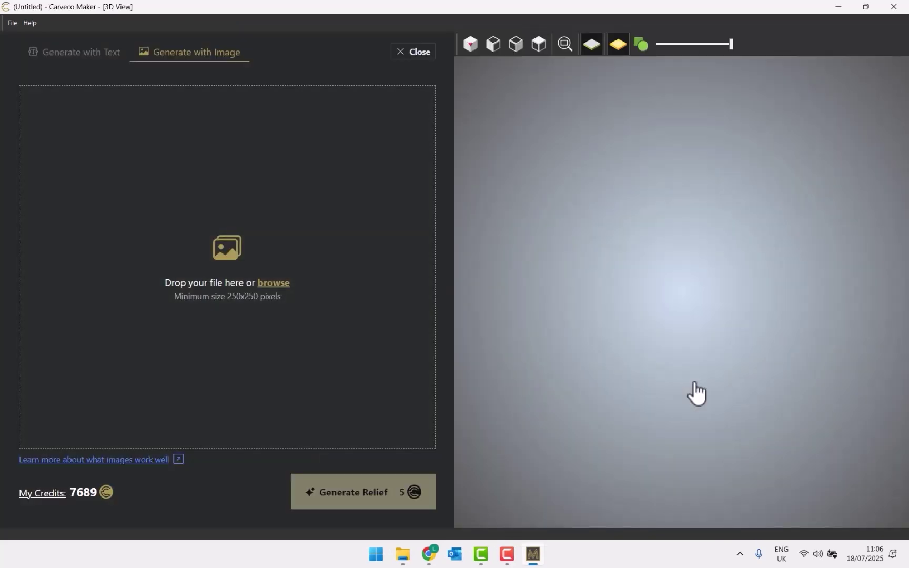
# Step: Load the portrait photo of the curly-haired woman from the Images folder and generate its relief
pyautogui.click(394, 560)
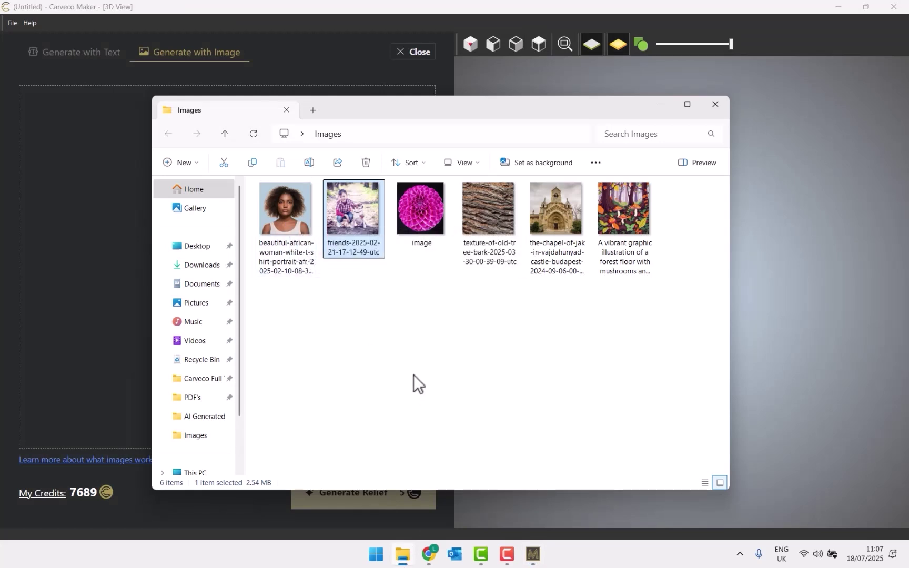
pyautogui.moveTo(287, 221); pyautogui.dragTo(99, 245)
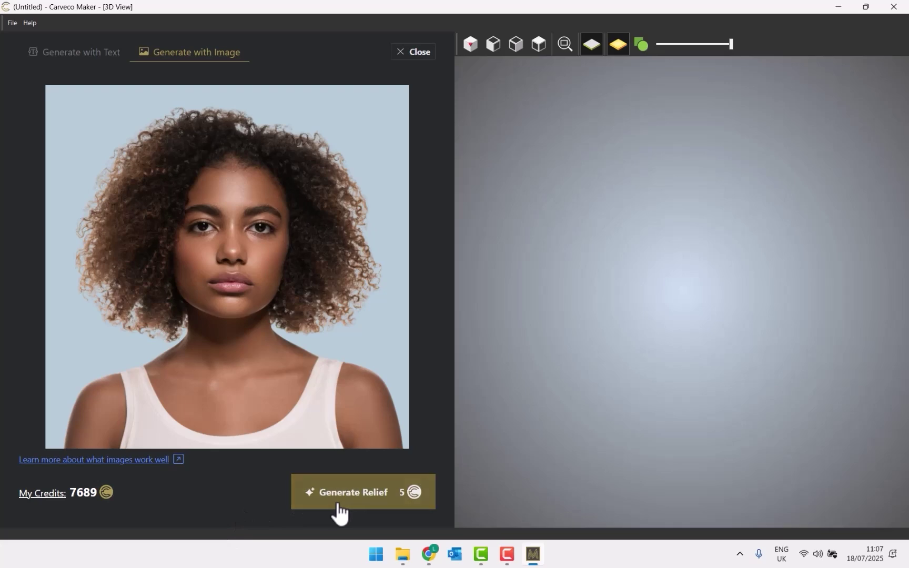
pyautogui.click(357, 491)
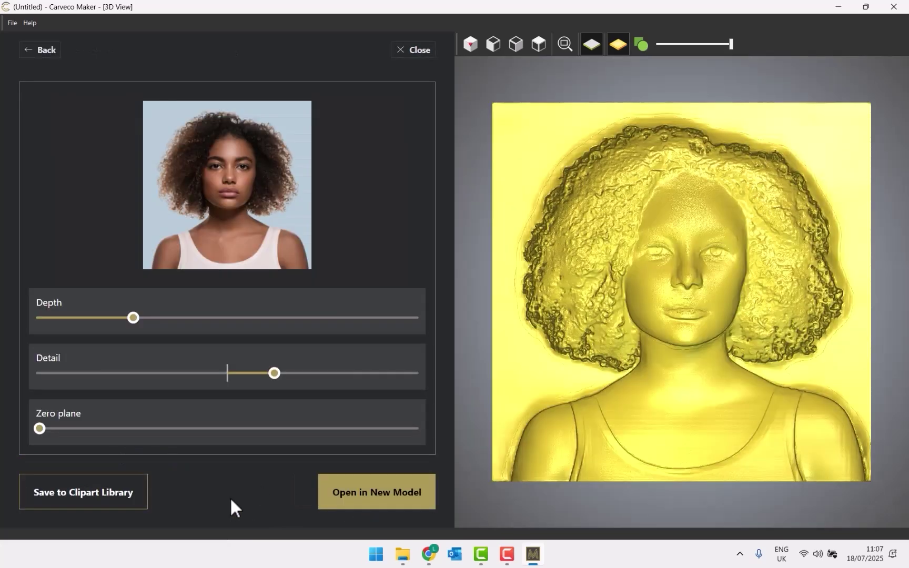
# Step: Try lowering the portrait relief's Detail to the midpoint of its range while viewing the face up close
pyautogui.scroll(3, 769, 324)
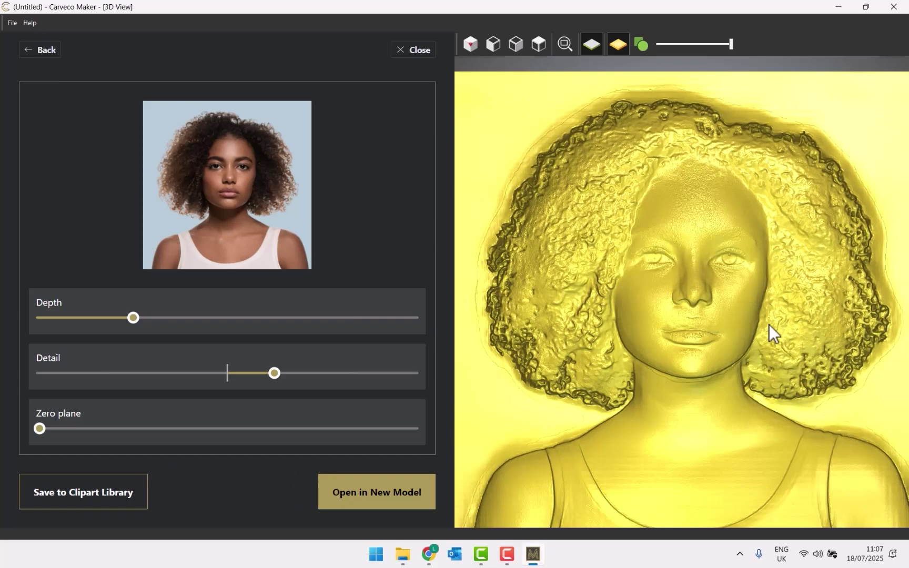
pyautogui.moveTo(759, 327); pyautogui.dragTo(733, 242)
pyautogui.scroll(2, 731, 242)
pyautogui.moveTo(709, 356); pyautogui.dragTo(704, 311)
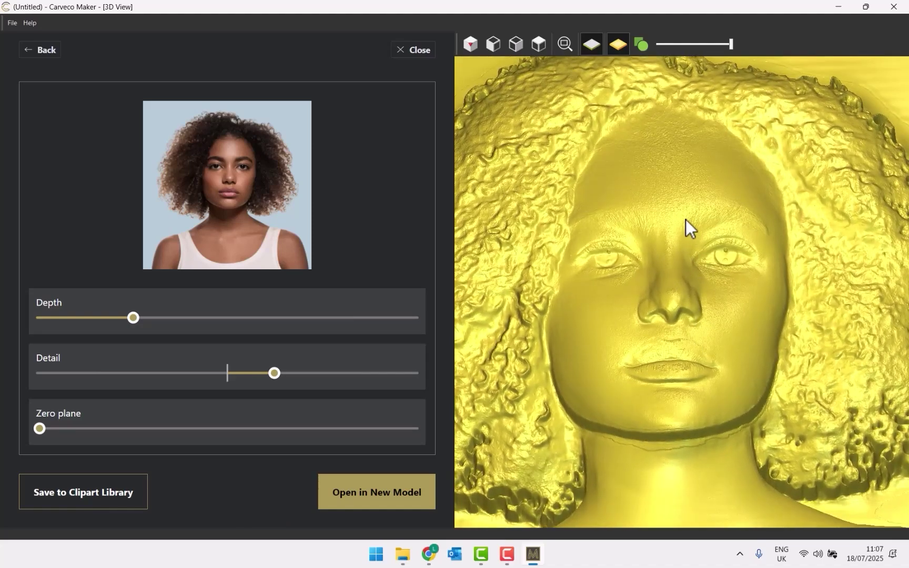
pyautogui.moveTo(276, 374); pyautogui.dragTo(229, 373)
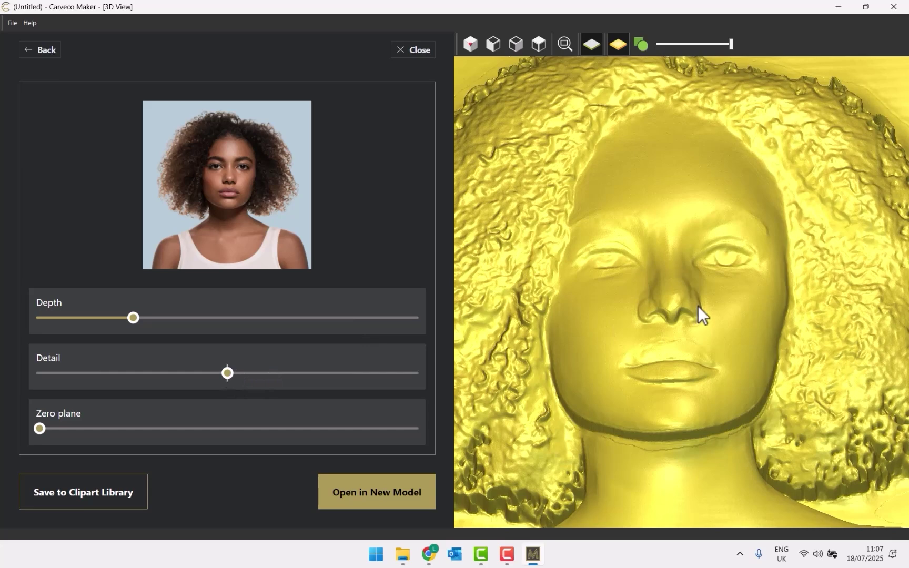
# Step: Try raising the portrait relief's Depth to just over half of its range and return it to about a quarter
pyautogui.scroll(-5, 698, 306)
pyautogui.moveTo(693, 390); pyautogui.dragTo(696, 239)
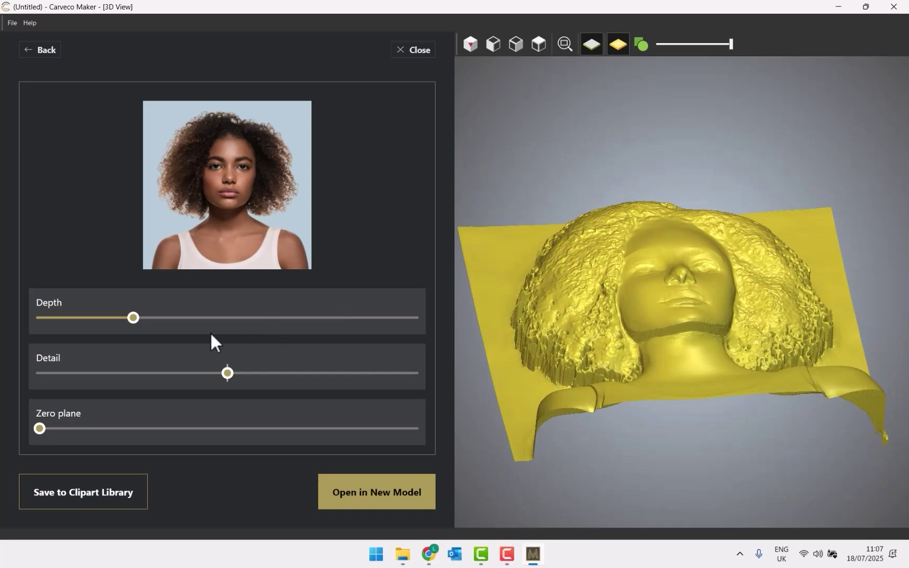
pyautogui.moveTo(133, 317); pyautogui.dragTo(247, 318)
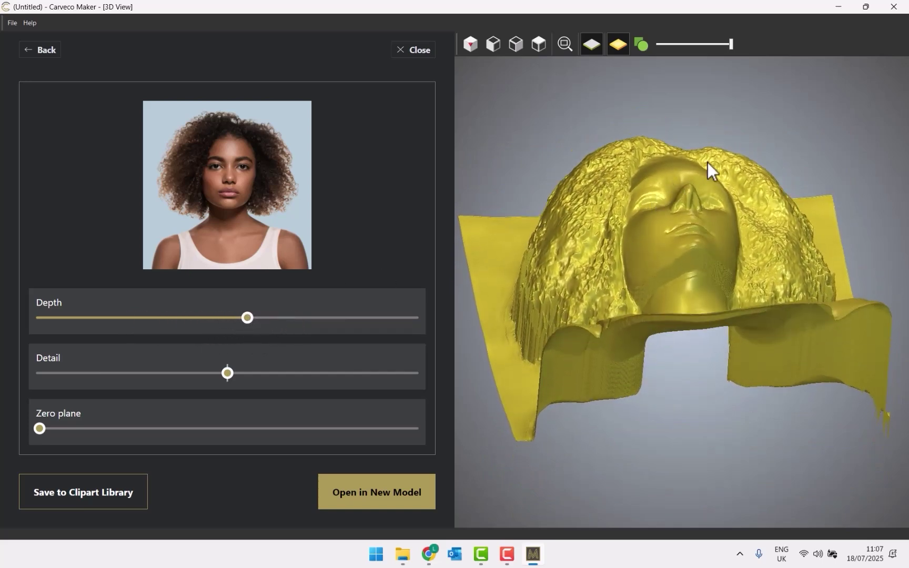
pyautogui.moveTo(232, 318); pyautogui.dragTo(129, 331)
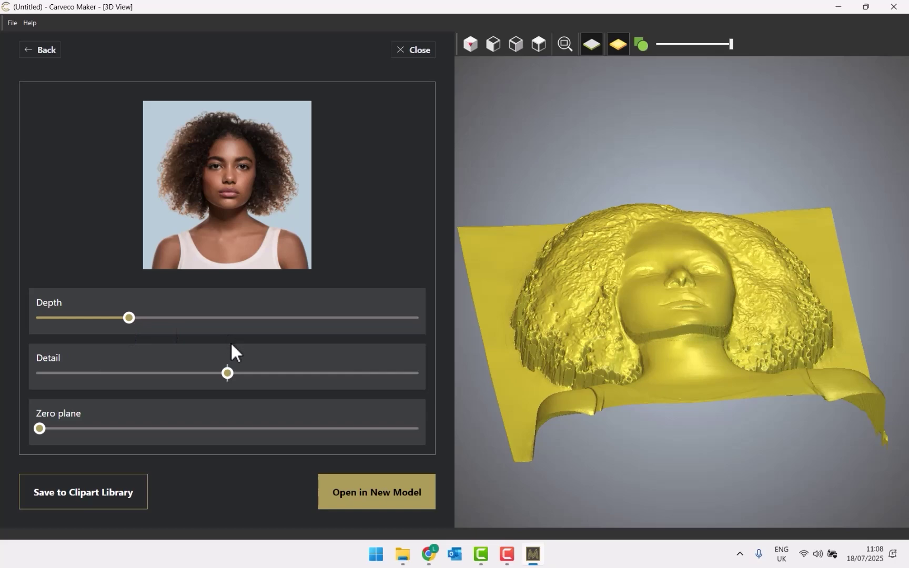
# Step: Inspect the hair's outer edge, try Detail at about four fifths of its range, and settle on about two thirds
pyautogui.moveTo(617, 302); pyautogui.dragTo(701, 270)
pyautogui.moveTo(516, 361); pyautogui.dragTo(507, 397)
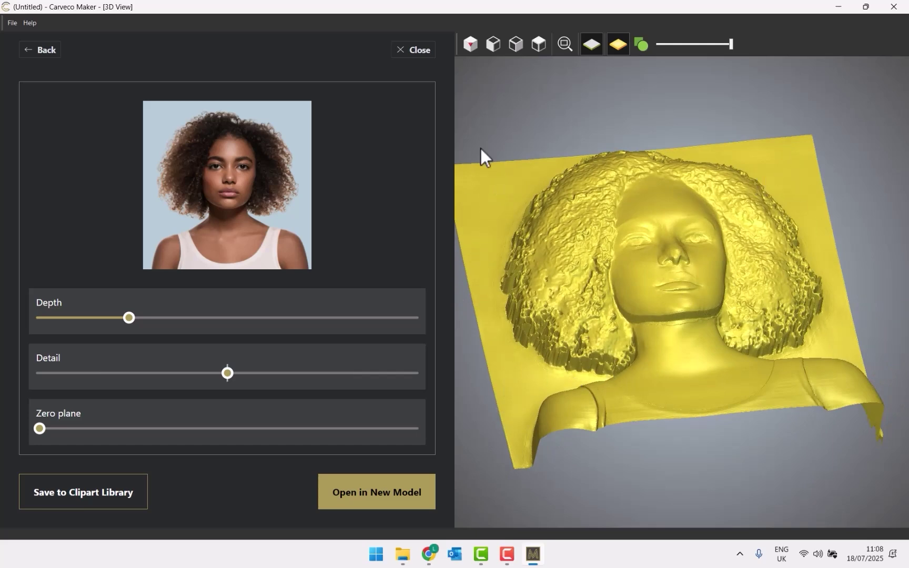
pyautogui.moveTo(778, 301); pyautogui.dragTo(684, 333)
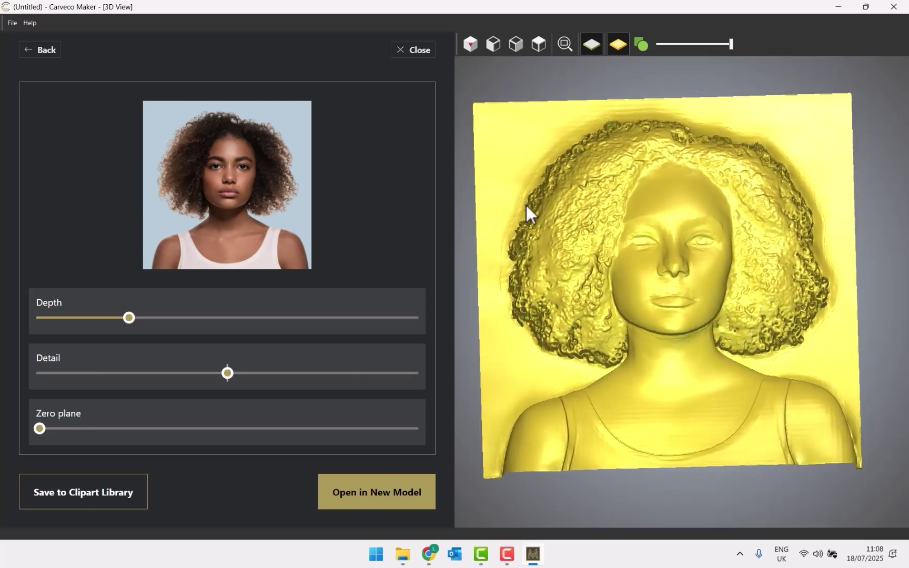
pyautogui.scroll(6, 523, 207)
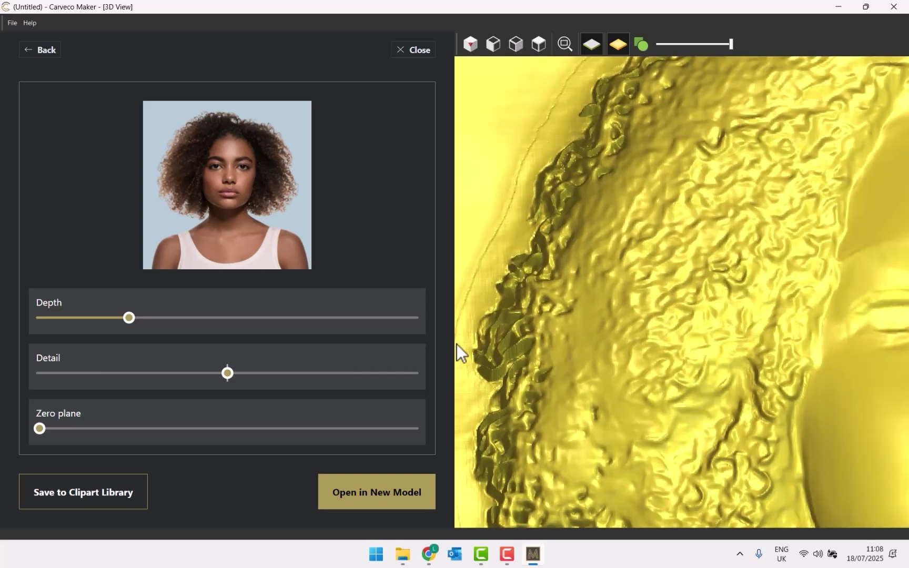
pyautogui.scroll(-8, 546, 326)
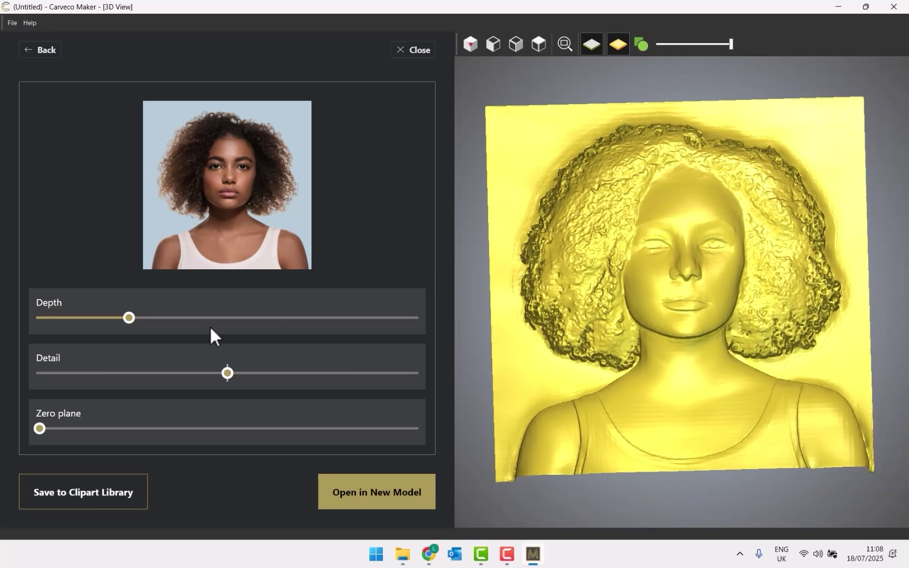
pyautogui.moveTo(230, 375); pyautogui.dragTo(298, 375)
pyautogui.scroll(6, 691, 255)
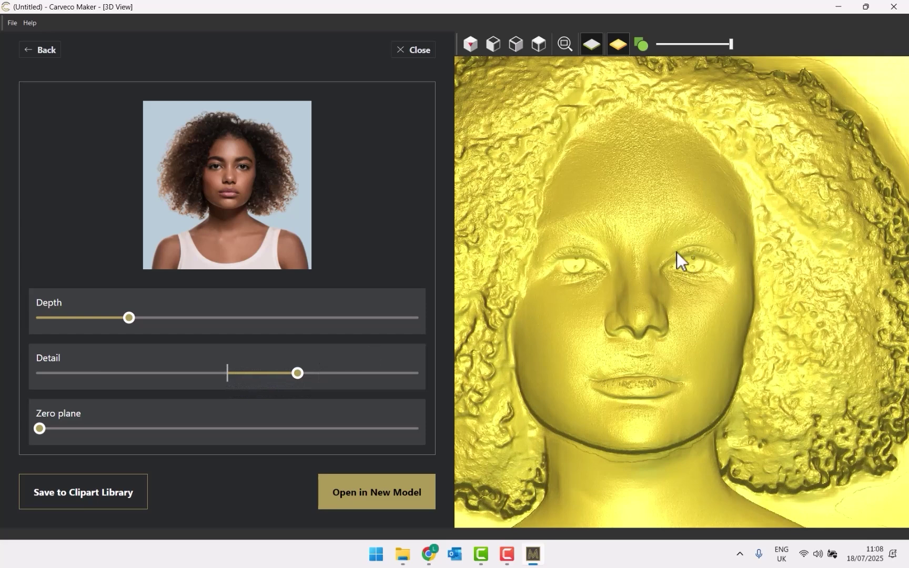
pyautogui.moveTo(302, 372); pyautogui.dragTo(349, 374)
pyautogui.moveTo(359, 376); pyautogui.dragTo(286, 377)
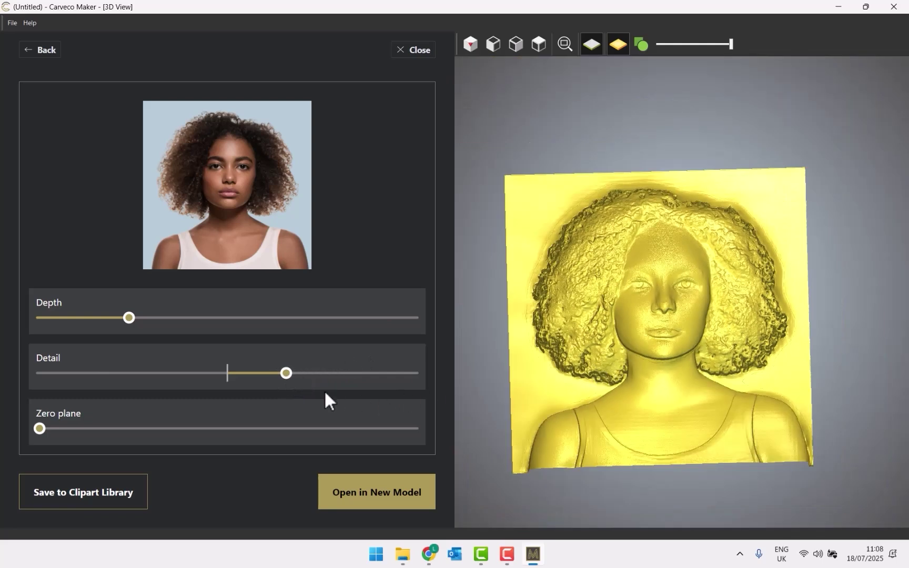
# Step: Raise the Zero plane to about a quarter of its range to flatten the background, checking it with the photo temporarily shown on the relief
pyautogui.scroll(2, 670, 381)
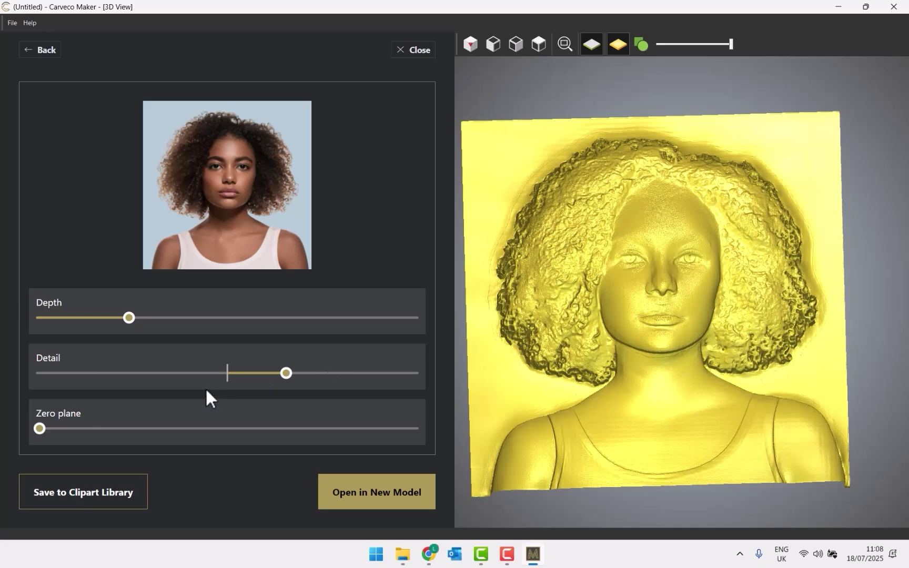
pyautogui.moveTo(40, 429); pyautogui.dragTo(70, 428)
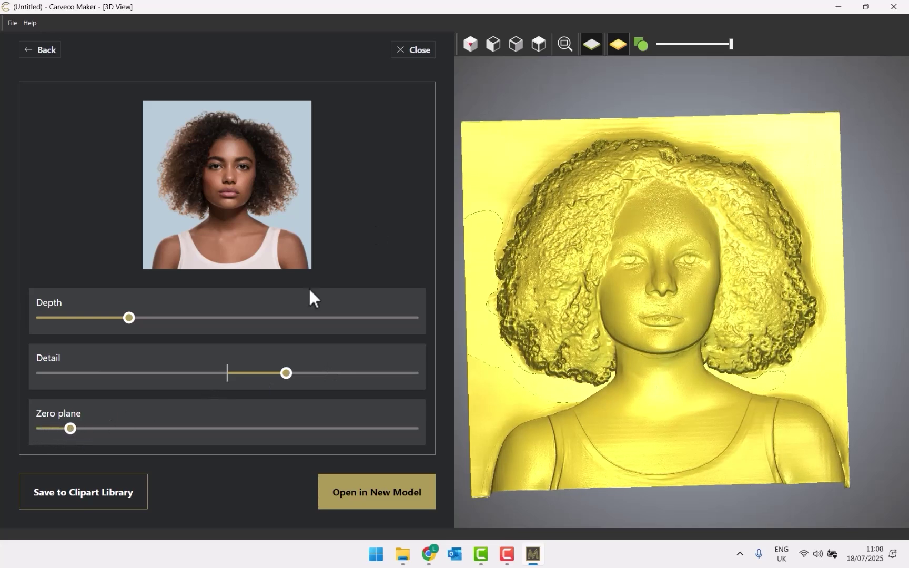
pyautogui.click(644, 42)
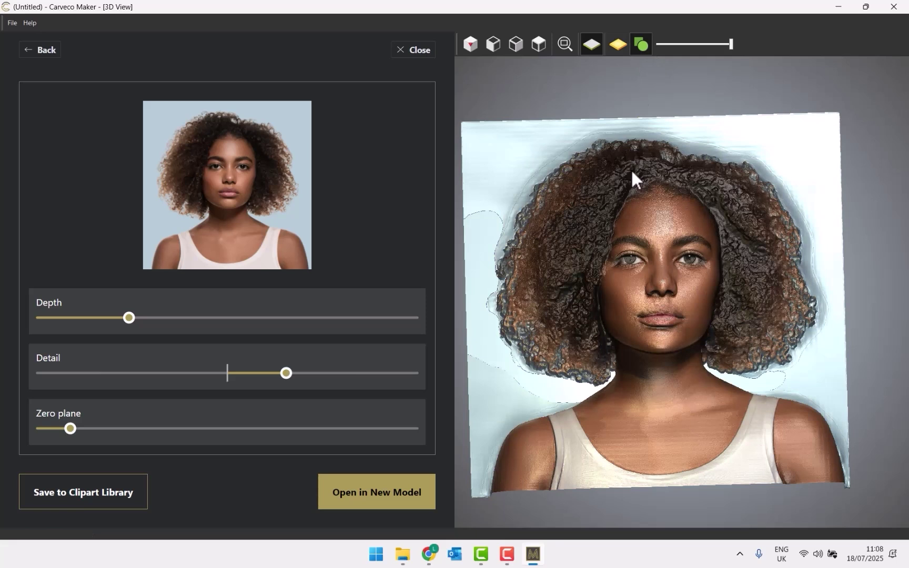
pyautogui.moveTo(76, 431); pyautogui.dragTo(134, 435)
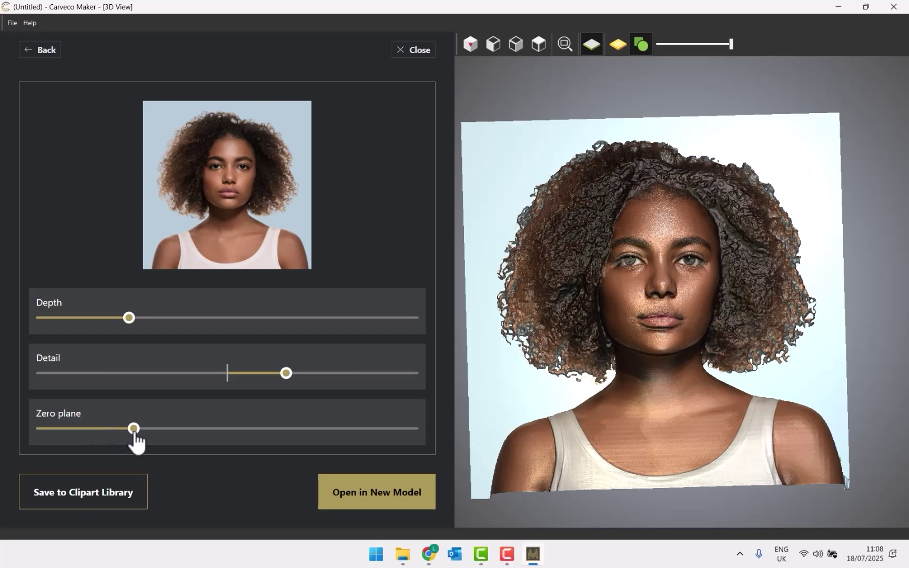
pyautogui.click(618, 45)
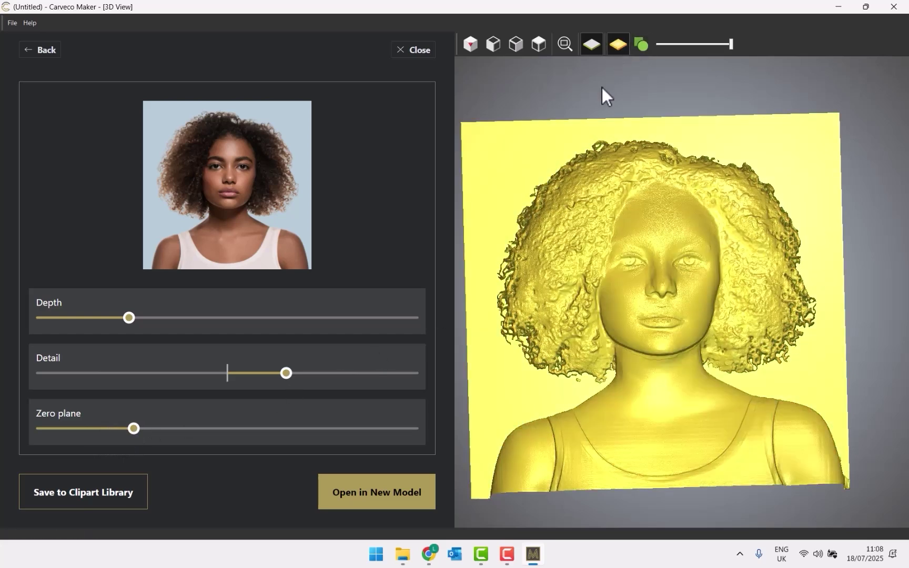
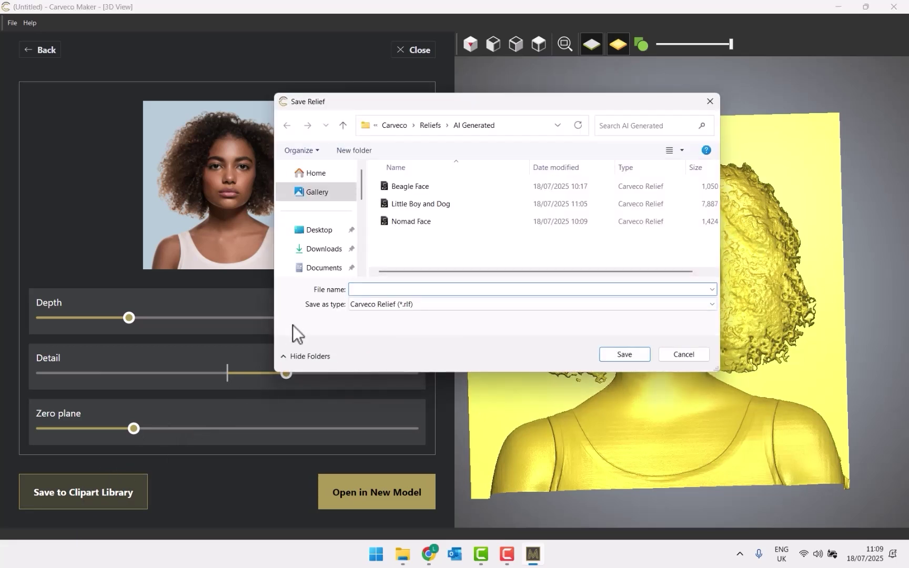
# Step: Save the portrait relief to the clipart library as Woman and open it in a new model
pyautogui.write('Woman')
pyautogui.click(623, 354)
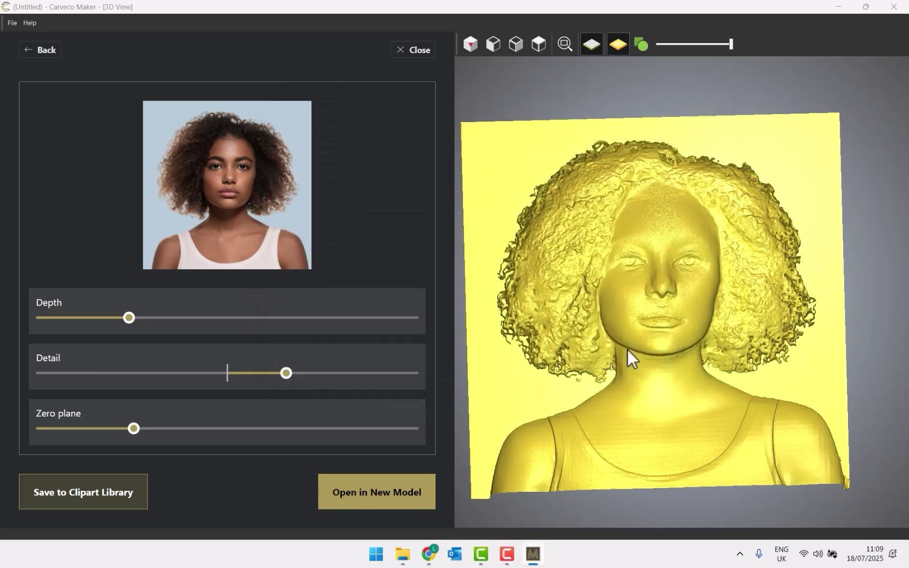
pyautogui.click(372, 490)
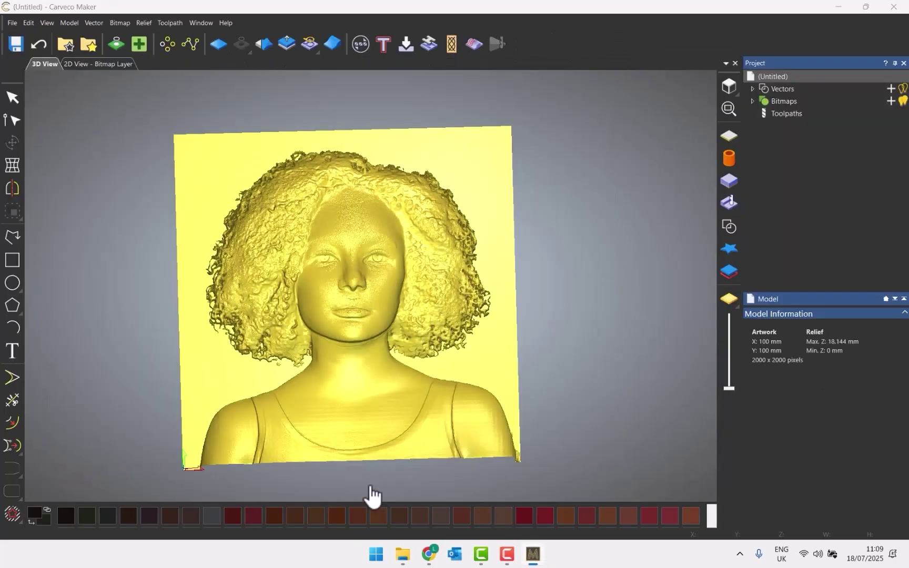
# Step: Set the new model's units to inches and its size to 6 by 6 inches
pyautogui.click(509, 313)
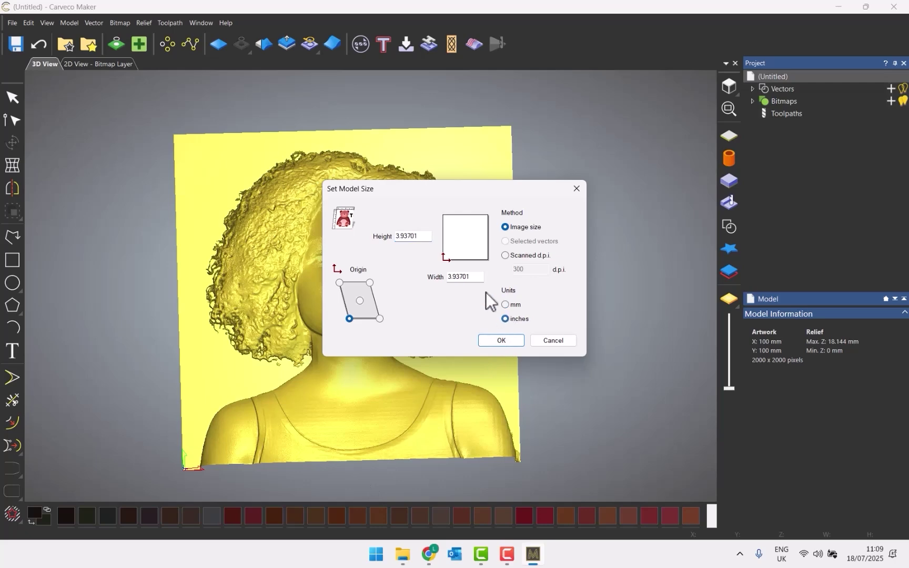
pyautogui.moveTo(472, 277); pyautogui.dragTo(379, 276)
pyautogui.write('6')
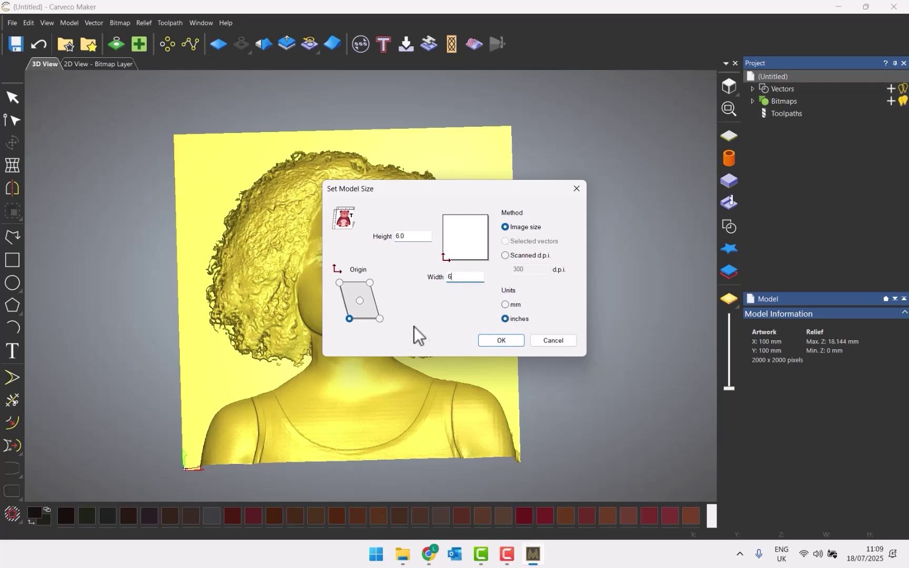
pyautogui.click(486, 343)
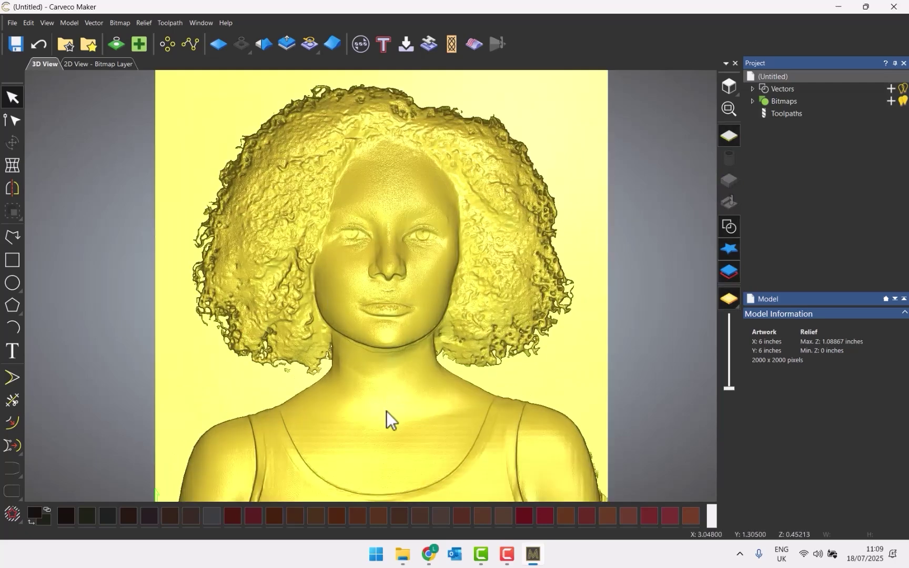
# Step: Draw a closed smooth polyline about 0.38 by 0.86 inches around the stray fragments beside the shoulder at the relief's lower right corner
pyautogui.scroll(-2, 387, 404)
pyautogui.moveTo(387, 404); pyautogui.dragTo(416, 395)
pyautogui.scroll(5, 580, 464)
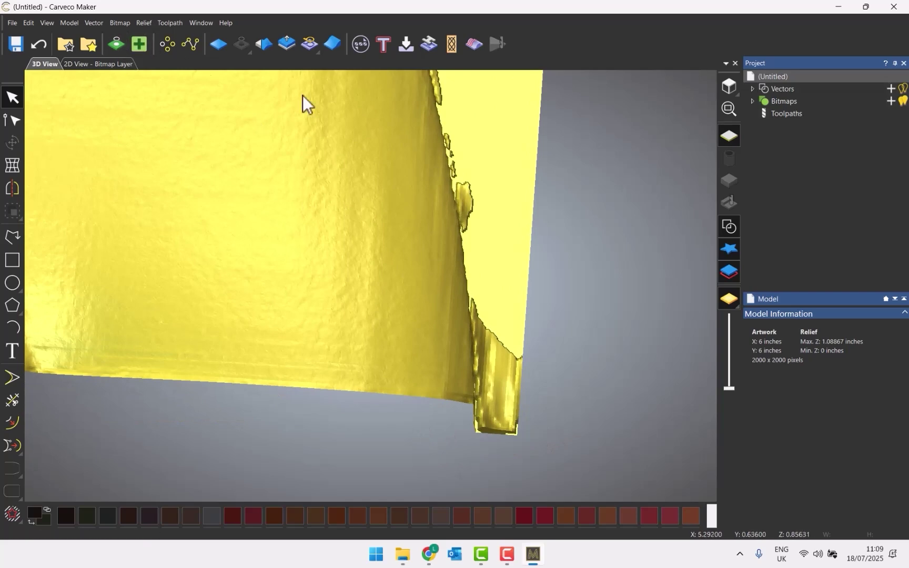
pyautogui.click(728, 87)
pyautogui.scroll(6, 578, 368)
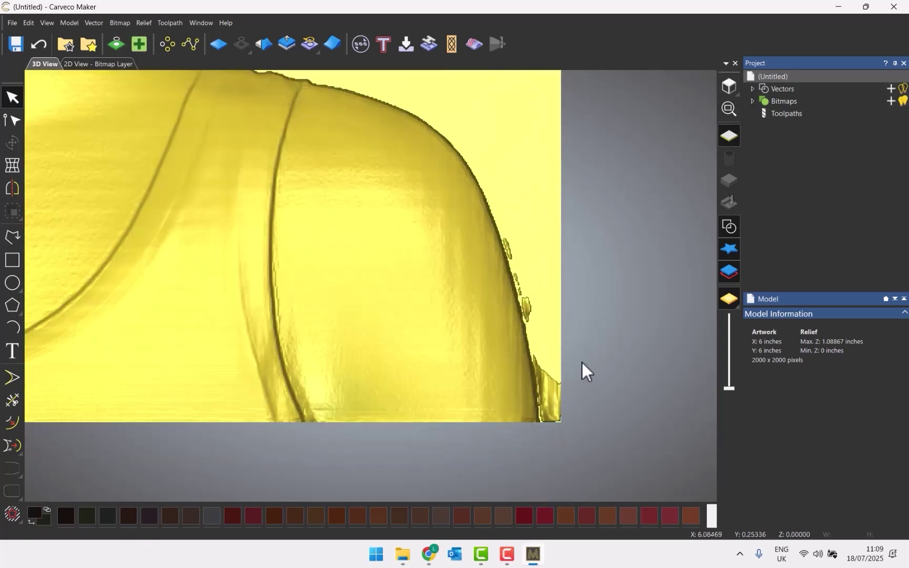
pyautogui.click(19, 240)
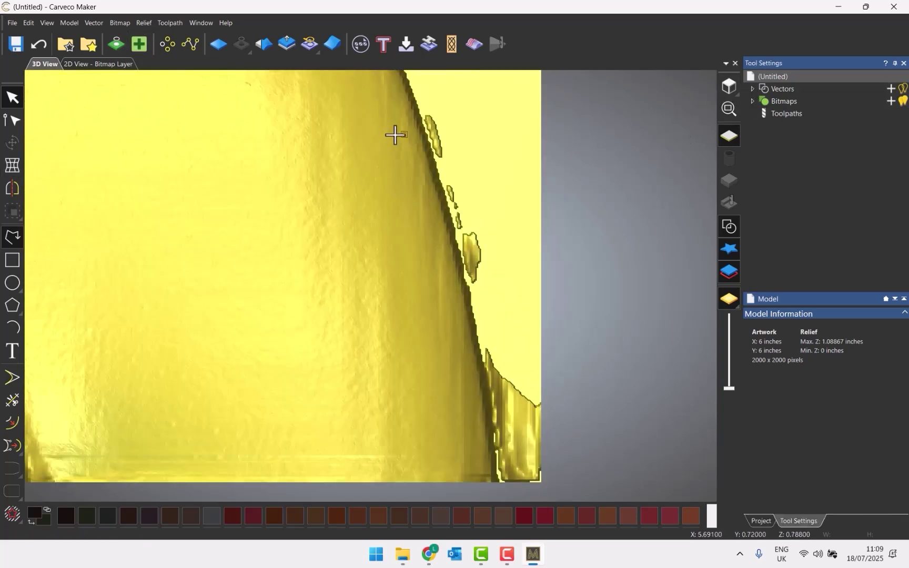
pyautogui.click(416, 99)
pyautogui.click(448, 216)
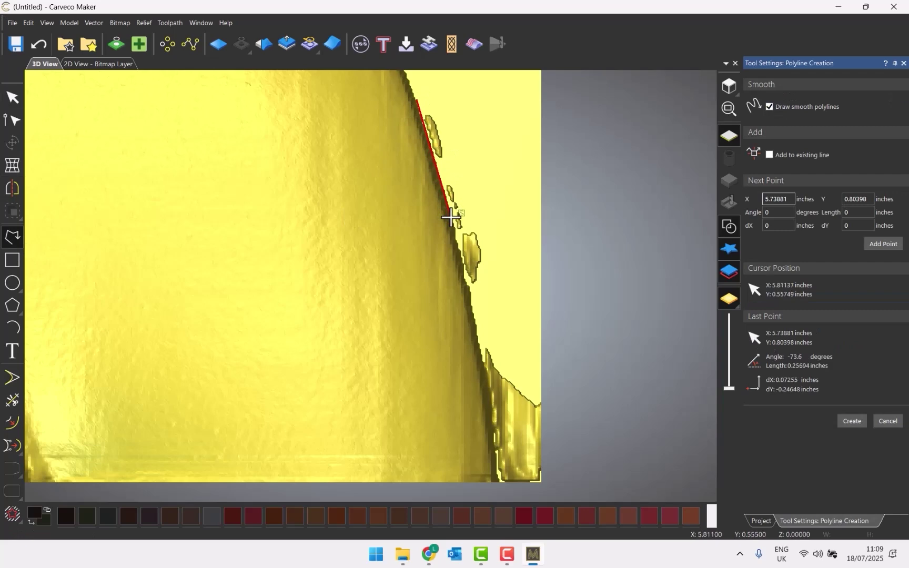
pyautogui.click(484, 377)
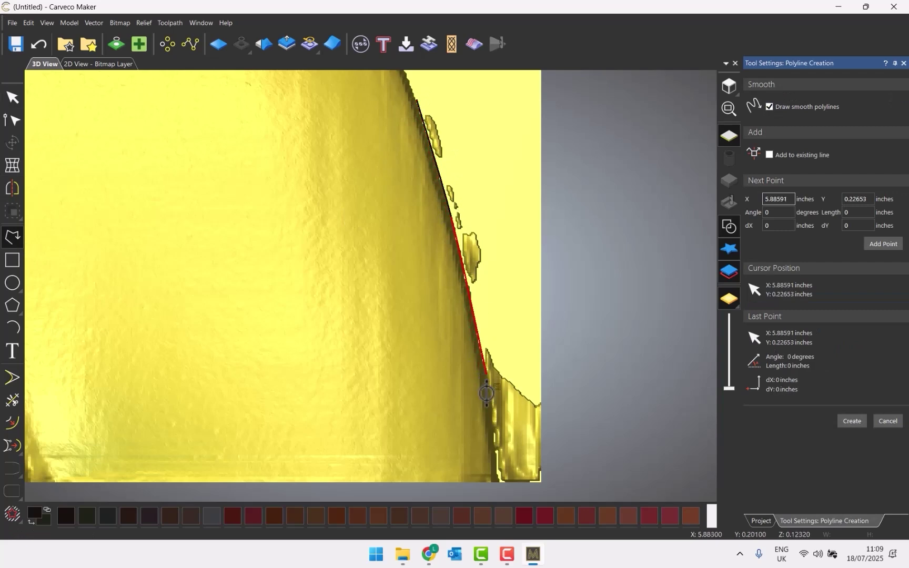
pyautogui.click(492, 470)
pyautogui.click(500, 496)
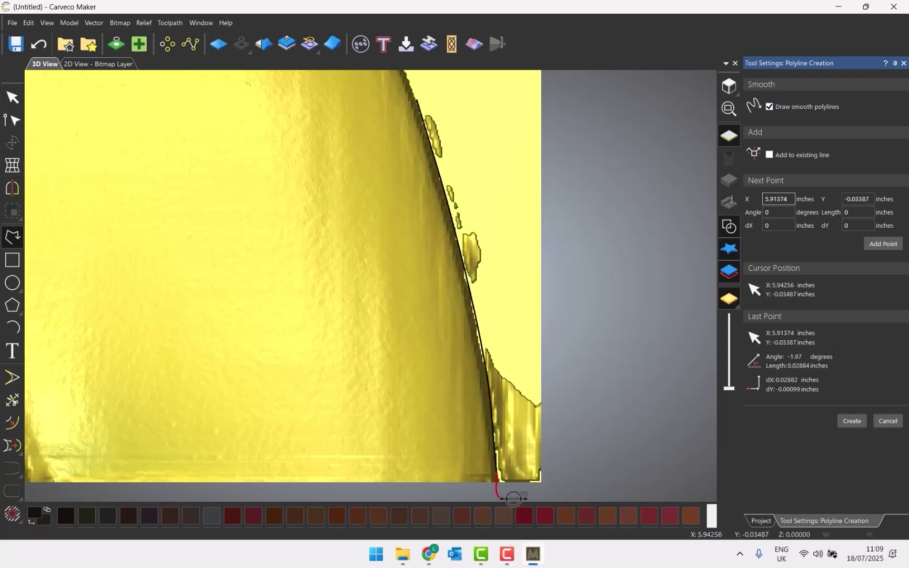
pyautogui.click(578, 489)
pyautogui.click(581, 316)
pyautogui.click(561, 136)
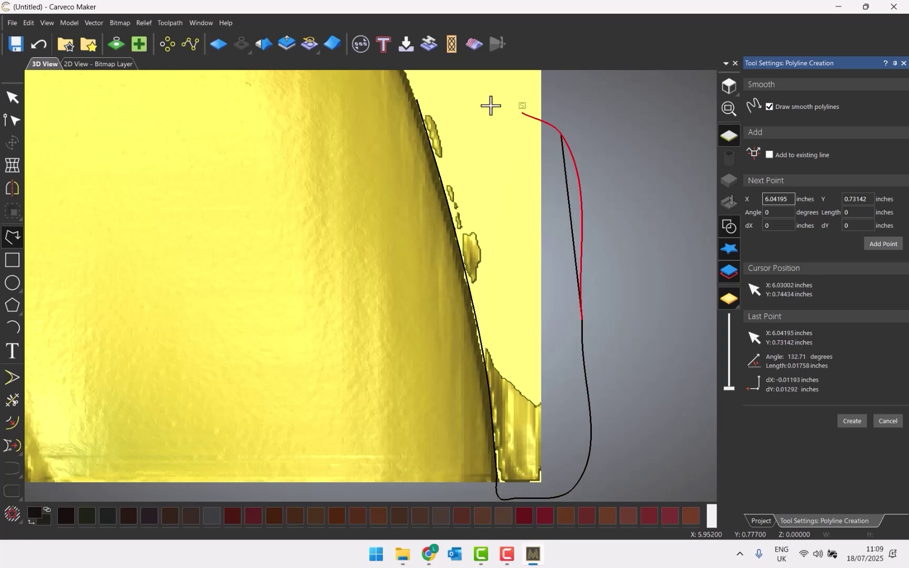
pyautogui.click(416, 94)
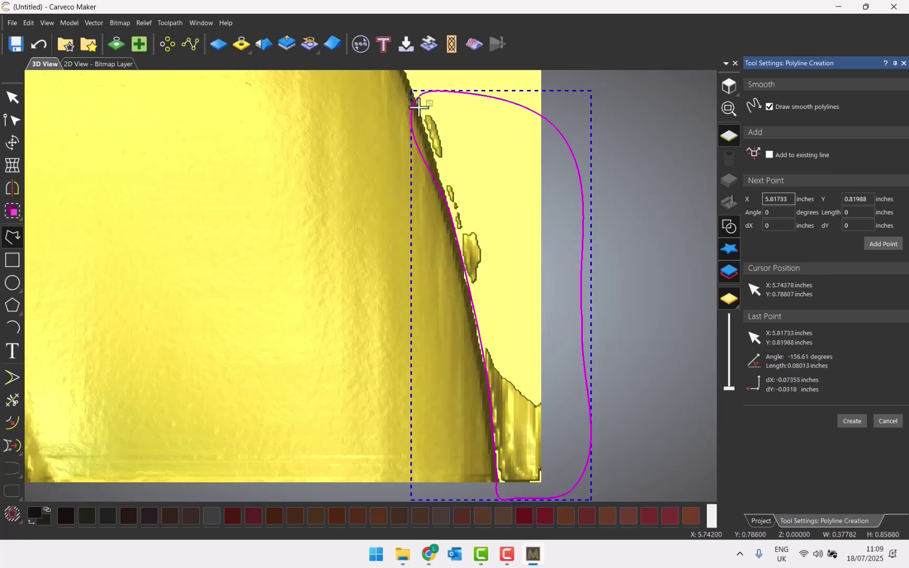
# Step: Reshape the upper end of the polyline by node editing so it follows the shoulder's edge, and reselect the vector
pyautogui.press('n')
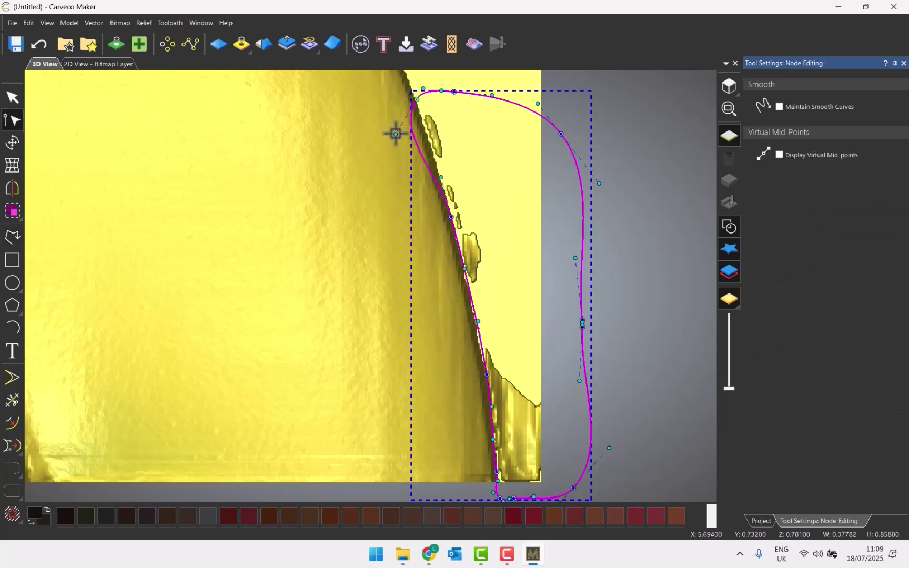
pyautogui.click(478, 143)
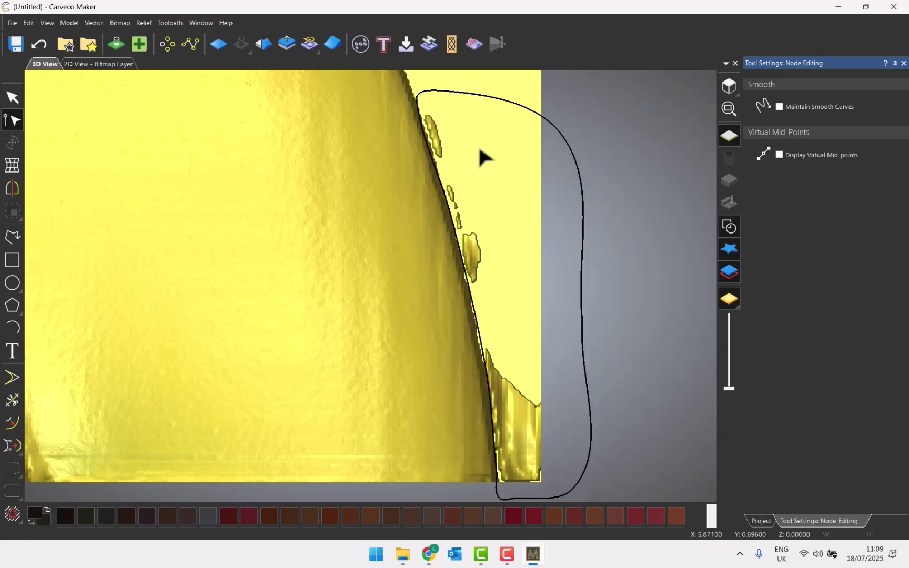
pyautogui.click(492, 97)
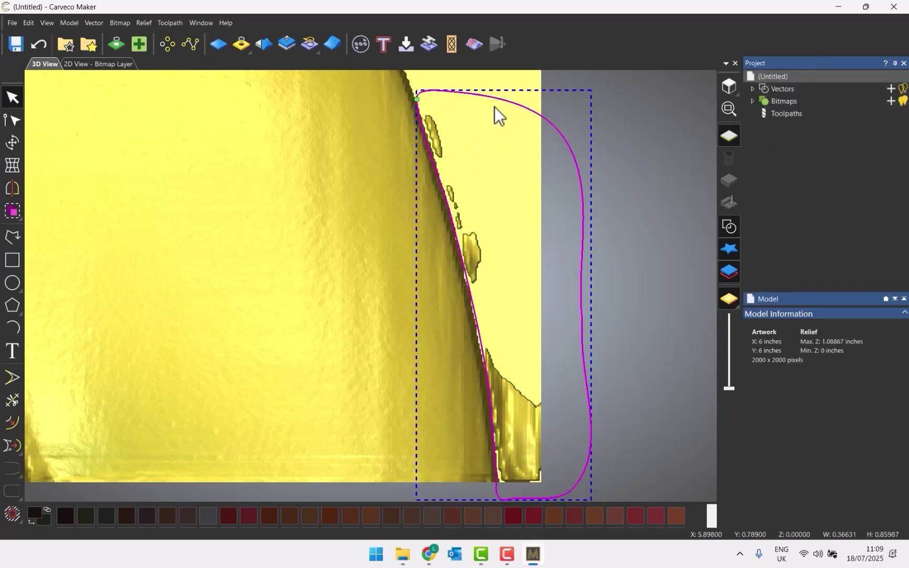
# Step: Reset the relief to zero inside the selected vector to clear the stray fragments, and delete the vector
pyautogui.click(246, 45)
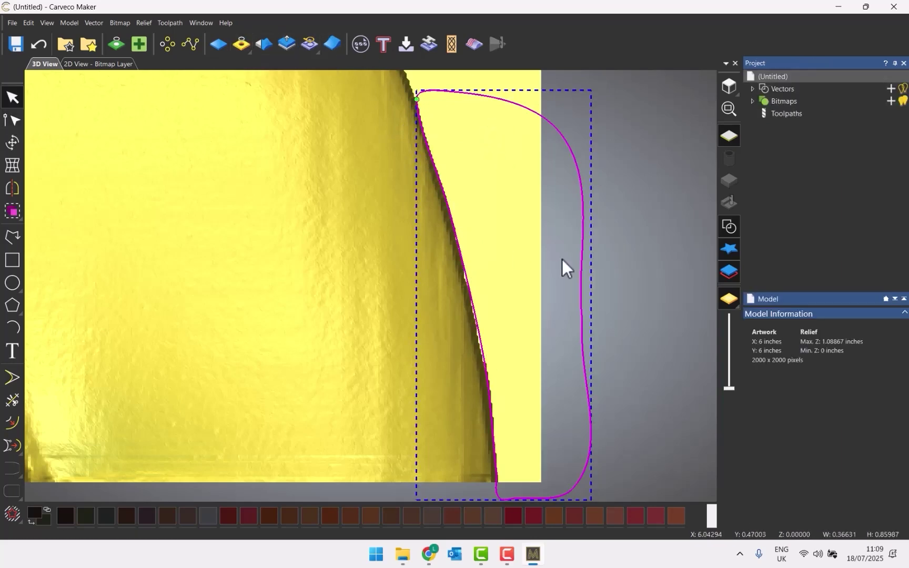
pyautogui.click(648, 155)
pyautogui.moveTo(629, 164); pyautogui.dragTo(563, 225)
pyautogui.press('Delete')
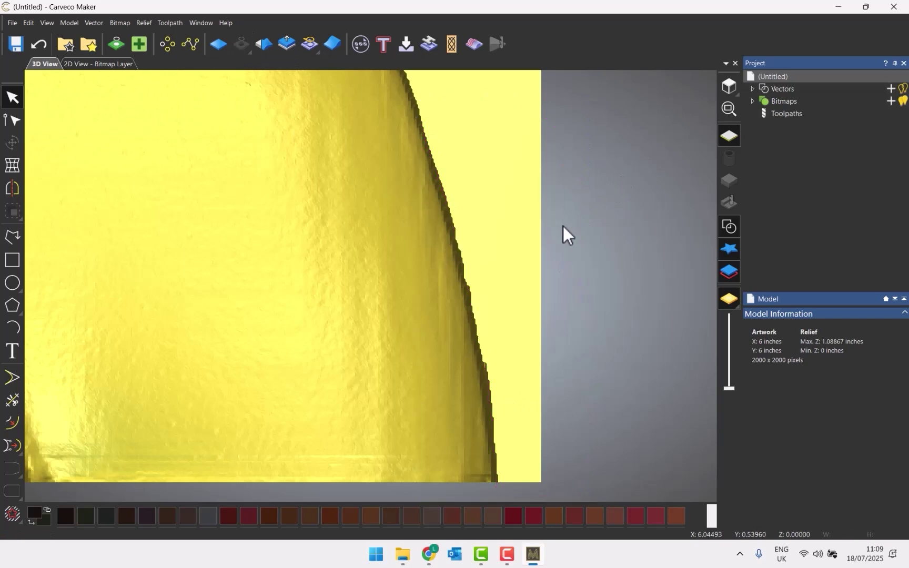
# Step: Inspect the lower hair edge and the skin texture of the face up close
pyautogui.scroll(-4, 464, 227)
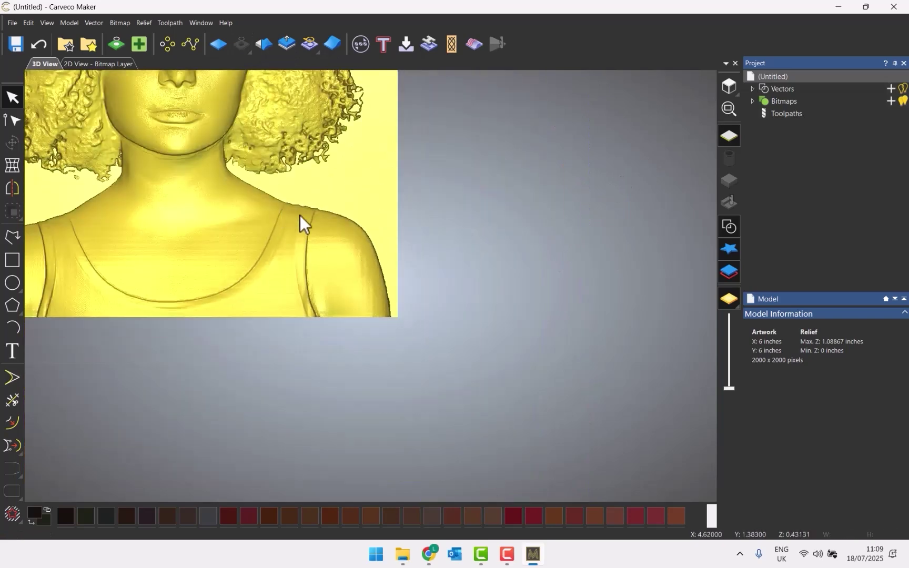
pyautogui.moveTo(301, 222); pyautogui.dragTo(495, 339, button='middle')
pyautogui.scroll(4, 317, 300)
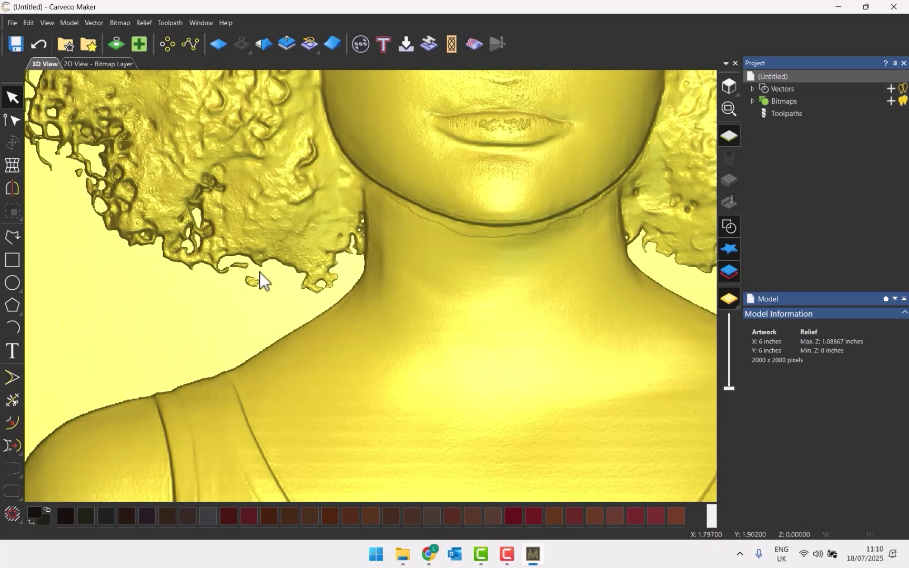
pyautogui.scroll(-4, 451, 293)
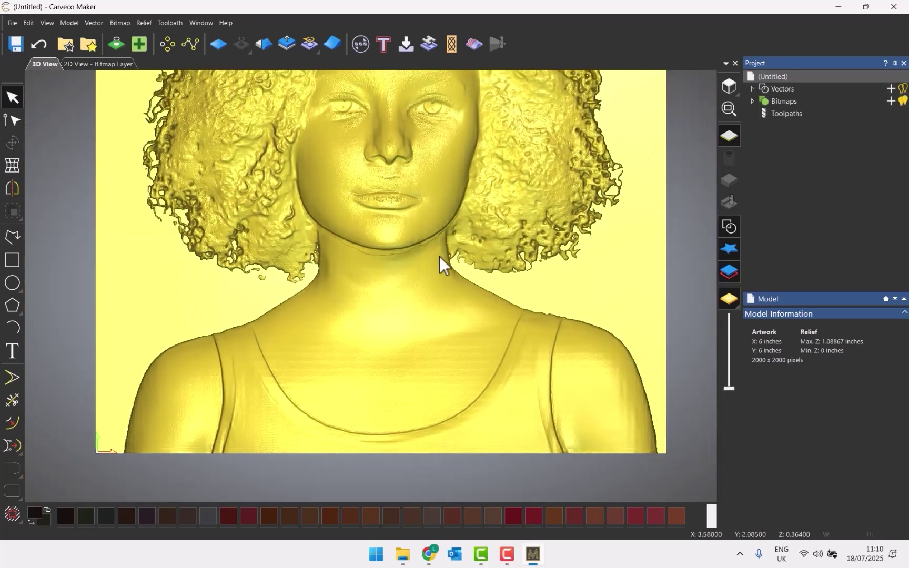
pyautogui.moveTo(440, 256); pyautogui.dragTo(465, 355, button='middle')
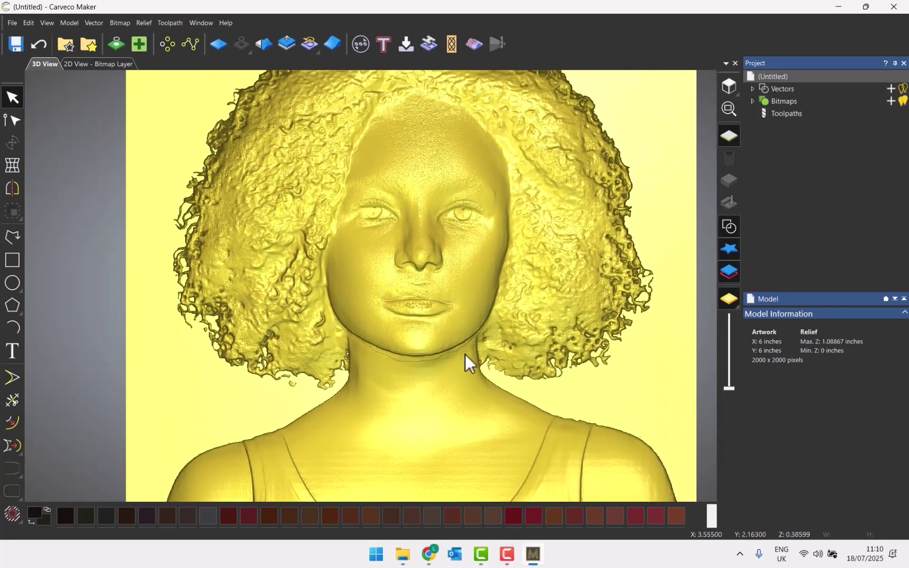
pyautogui.scroll(5, 391, 157)
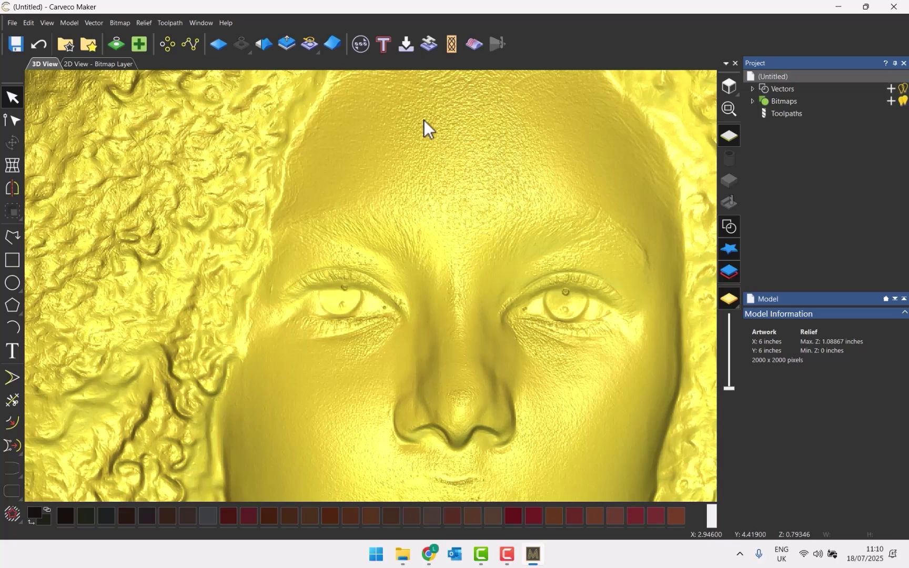
pyautogui.scroll(-5, 431, 236)
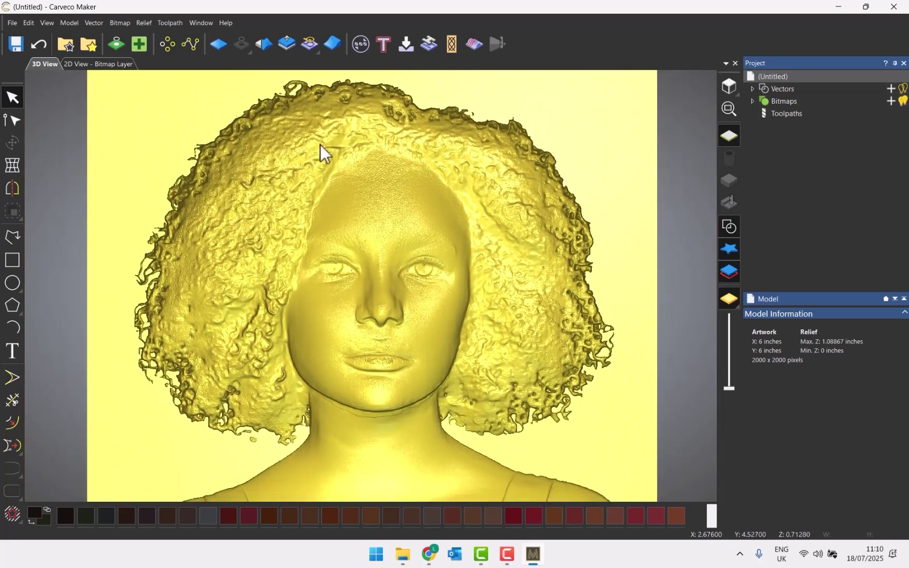
# Step: Smooth the whole relief at 34% strength and examine the face from a tilted view
pyautogui.click(259, 43)
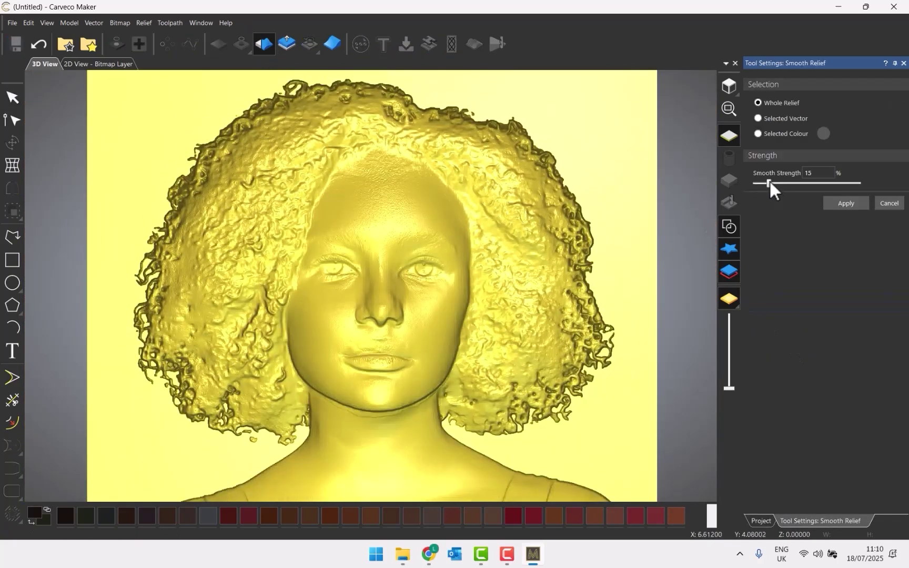
pyautogui.moveTo(770, 181); pyautogui.dragTo(791, 182)
pyautogui.moveTo(435, 221); pyautogui.dragTo(452, 250, button='middle')
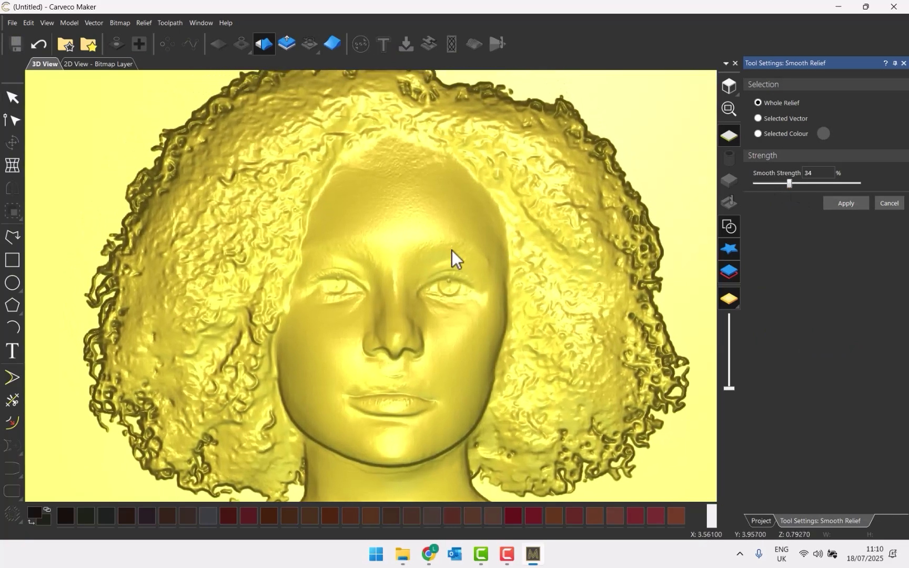
pyautogui.click(847, 204)
pyautogui.click(891, 204)
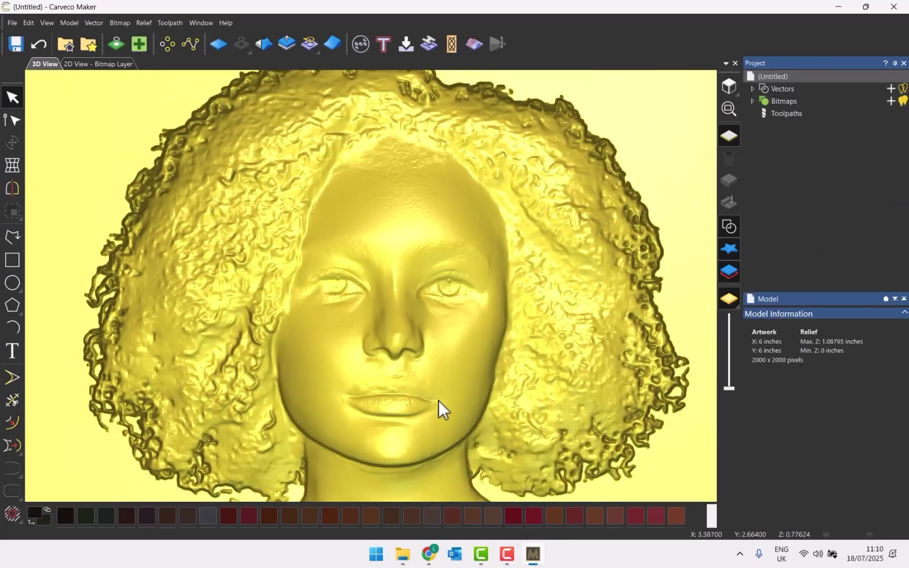
pyautogui.moveTo(438, 405); pyautogui.dragTo(436, 351)
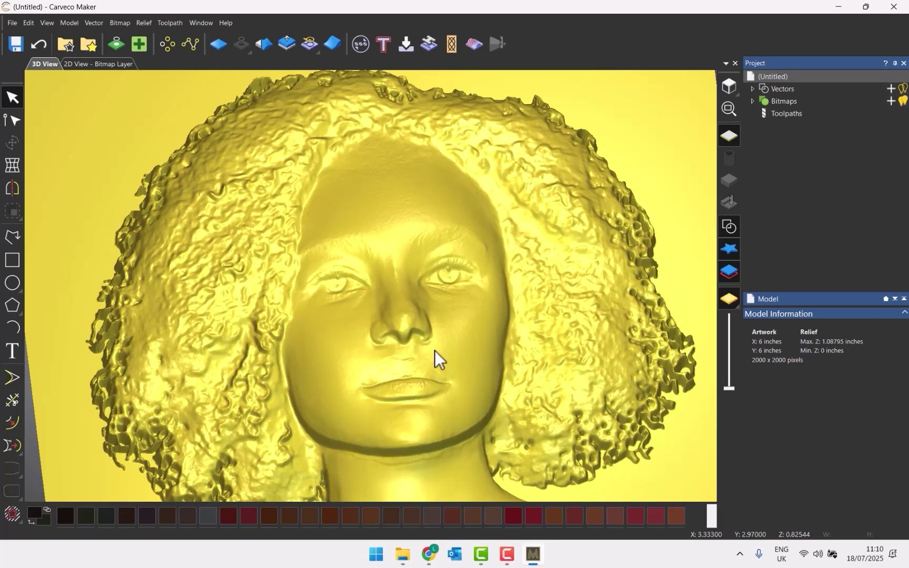
# Step: Start a new AI relief generated from an image, without saving the changes to the portrait model
pyautogui.click(10, 25)
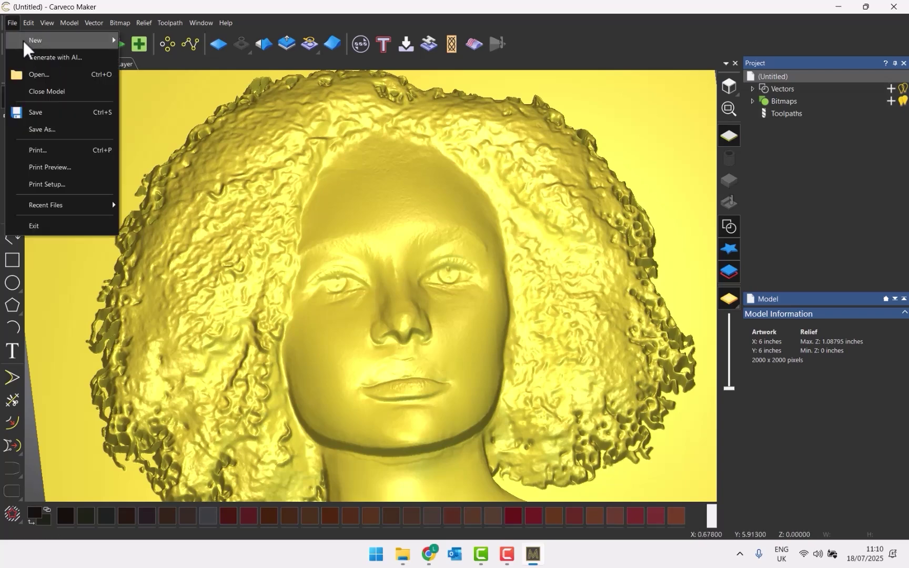
pyautogui.click(67, 58)
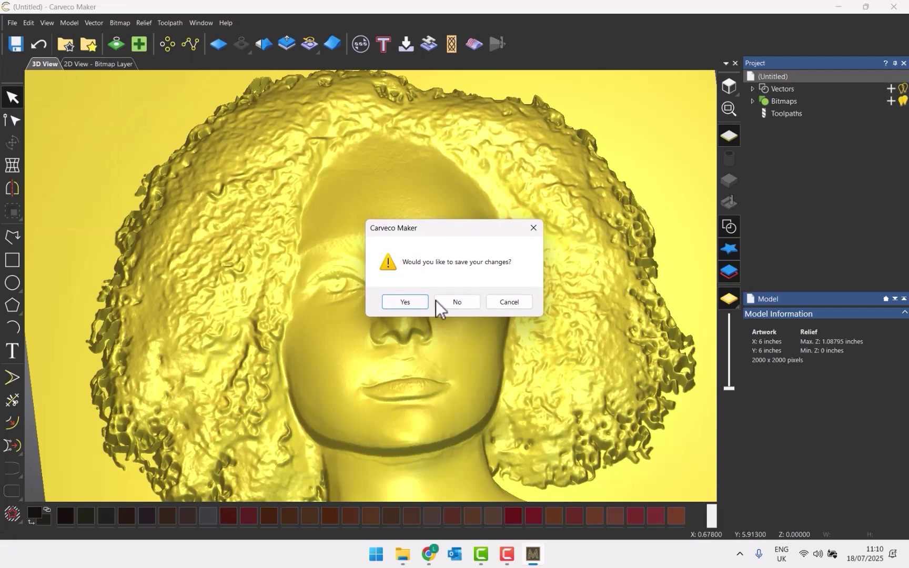
pyautogui.click(457, 300)
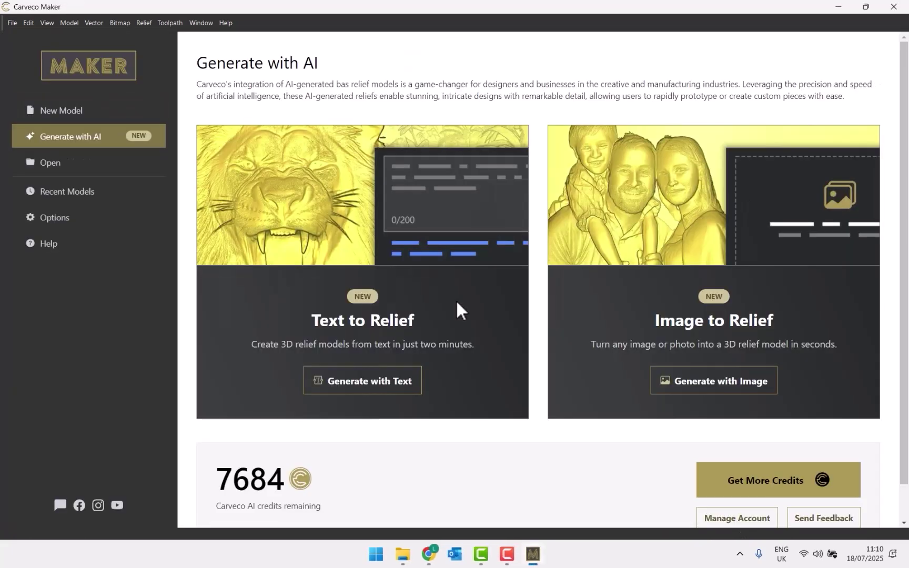
pyautogui.click(695, 381)
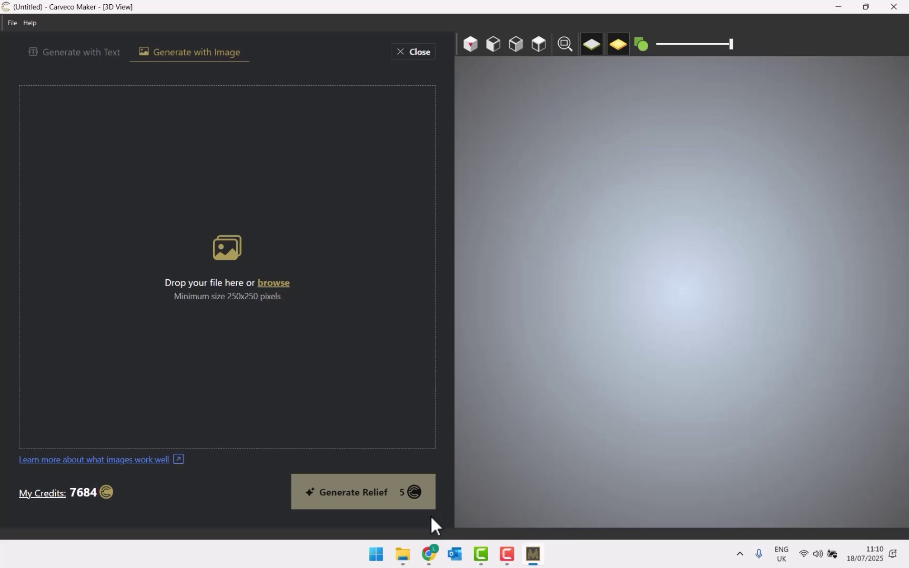
# Step: Load the pink dahlia picture named image from the Images folder as the source for the relief
pyautogui.click(403, 554)
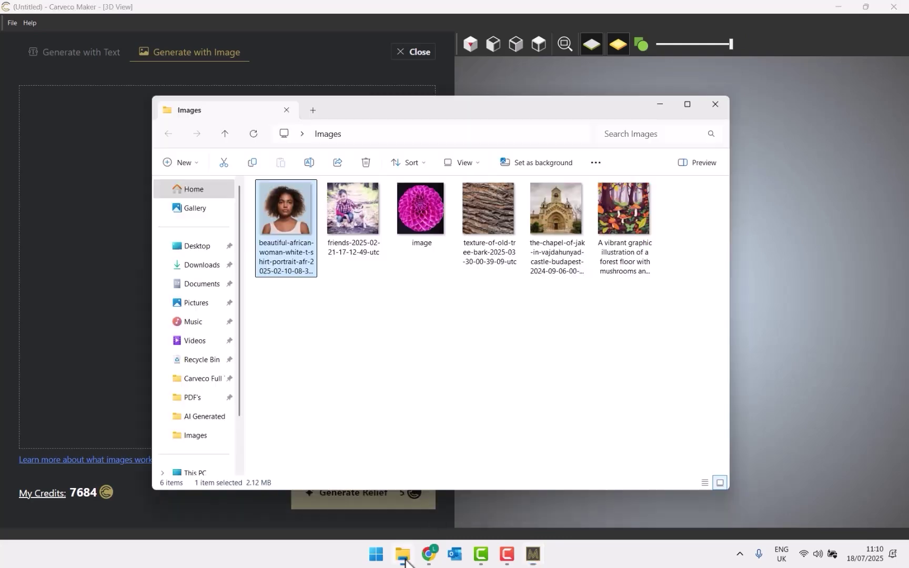
pyautogui.click(405, 370)
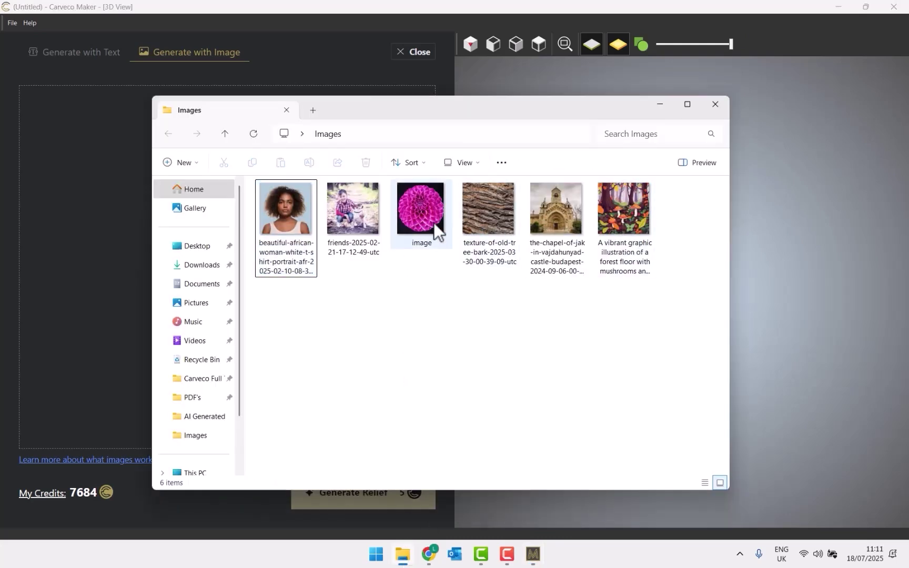
pyautogui.moveTo(434, 221); pyautogui.dragTo(104, 241)
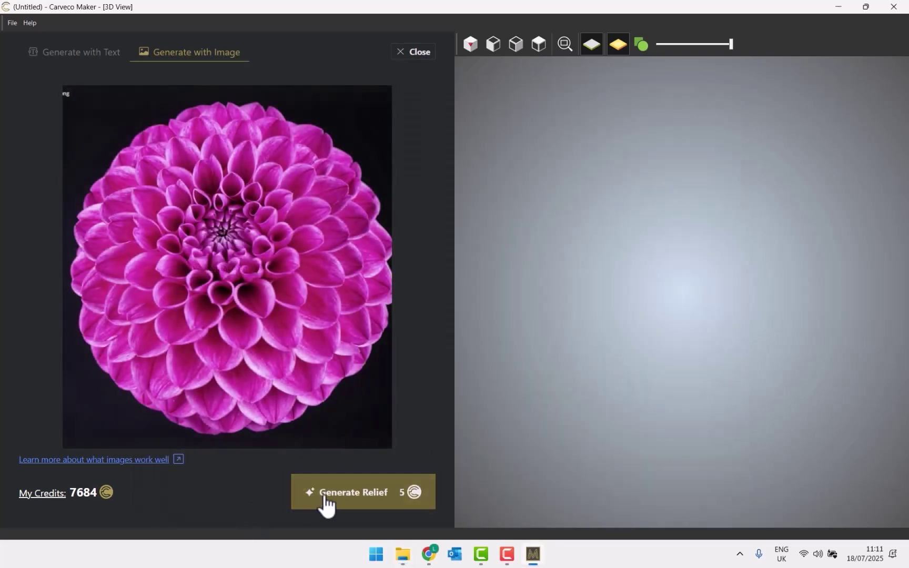
# Step: Generate the relief from the dahlia picture and reduce its depth and detail slightly below the default settings
pyautogui.click(351, 501)
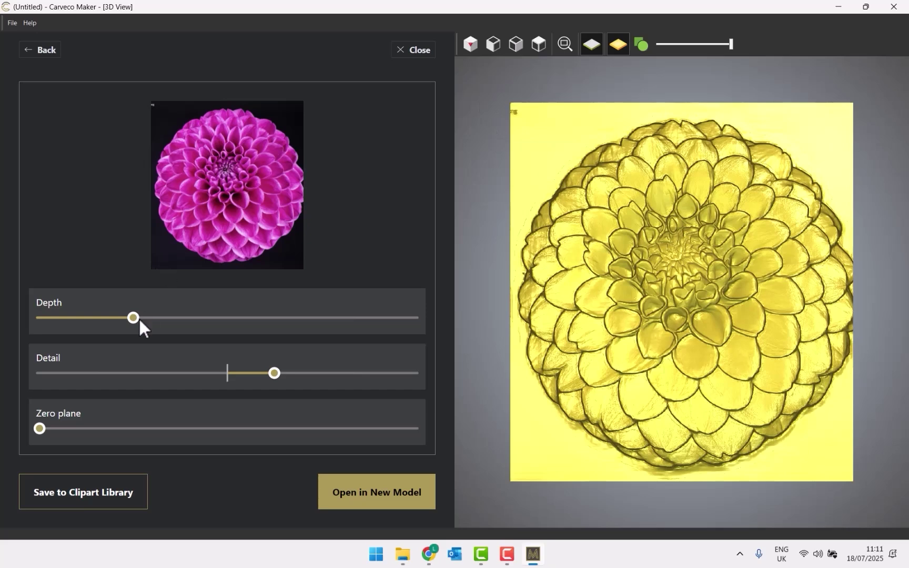
pyautogui.moveTo(133, 318); pyautogui.dragTo(153, 318)
pyautogui.moveTo(565, 378); pyautogui.dragTo(759, 283)
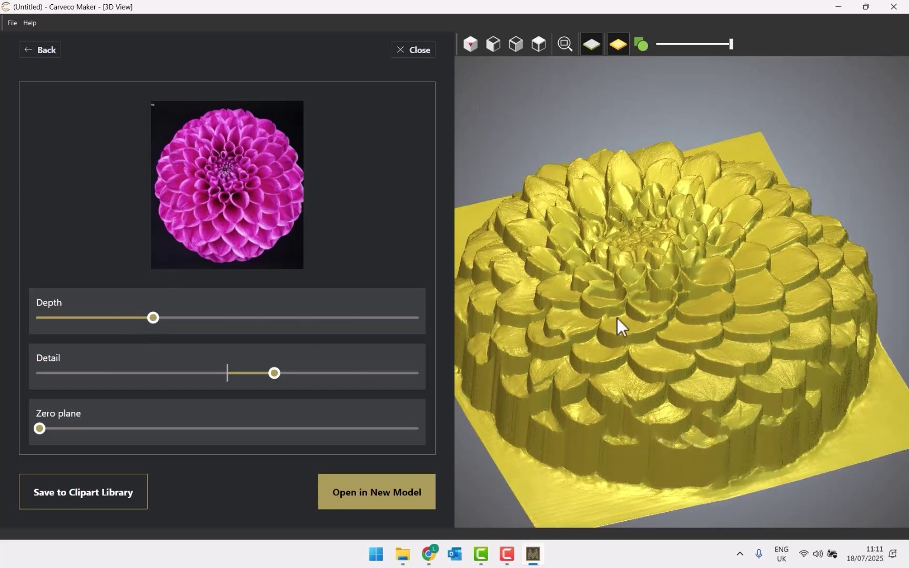
pyautogui.moveTo(155, 320); pyautogui.dragTo(124, 338)
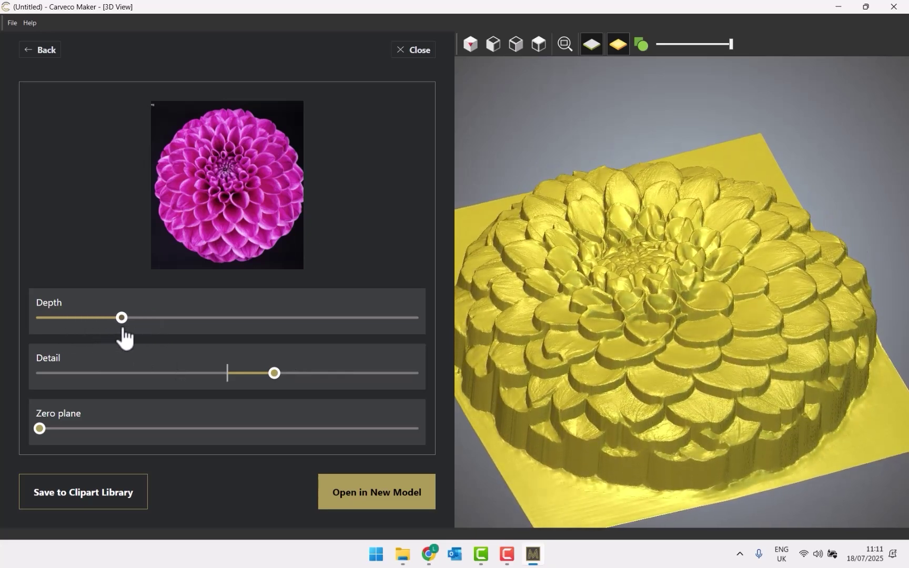
pyautogui.moveTo(274, 374)
pyautogui.mouseDown()
pyautogui.moveTo(201, 374)
pyautogui.moveTo(317, 374)
pyautogui.moveTo(266, 374)
pyautogui.mouseUp()
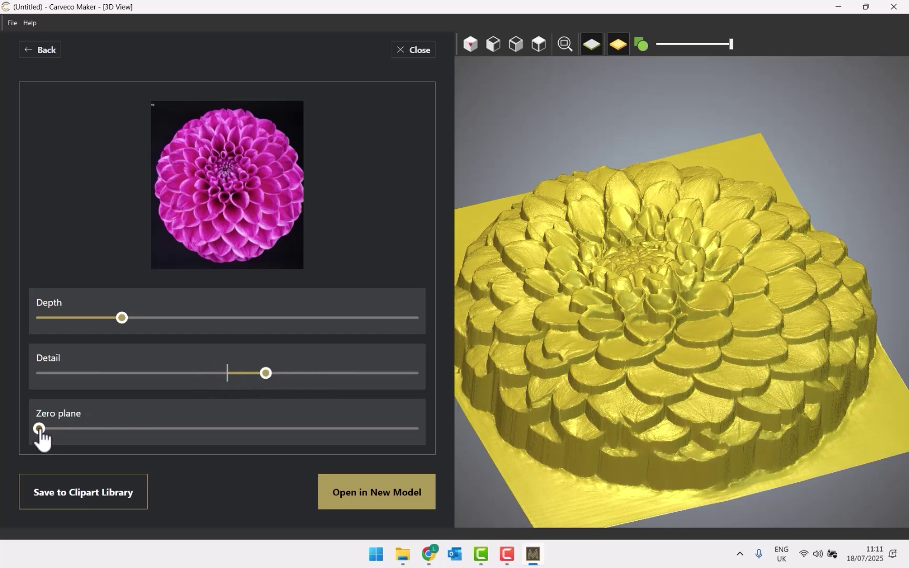
# Step: Raise the flower relief's zero plane to about a third of its range and inspect the petals up close
pyautogui.moveTo(39, 428); pyautogui.dragTo(158, 424)
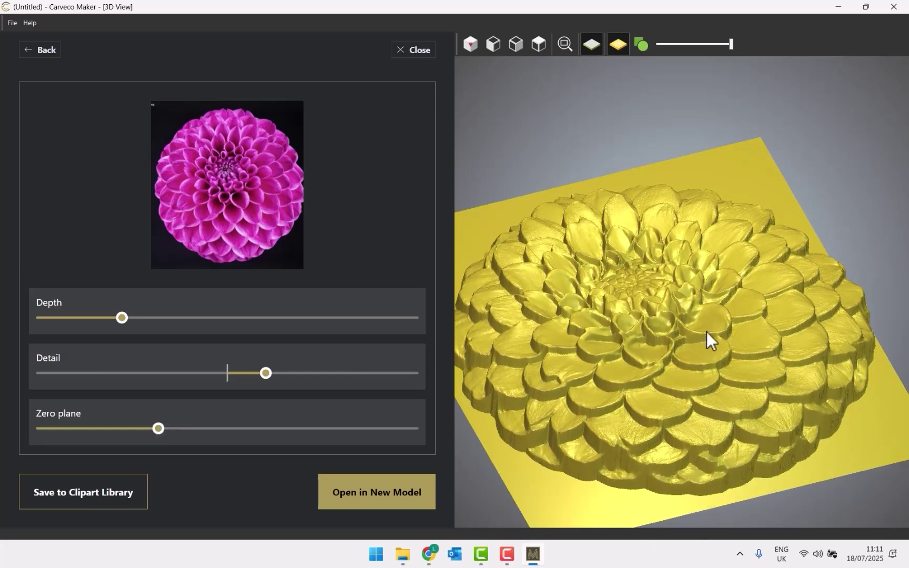
pyautogui.scroll(-3, 705, 340)
pyautogui.moveTo(706, 340); pyautogui.dragTo(690, 393)
pyautogui.scroll(3, 672, 313)
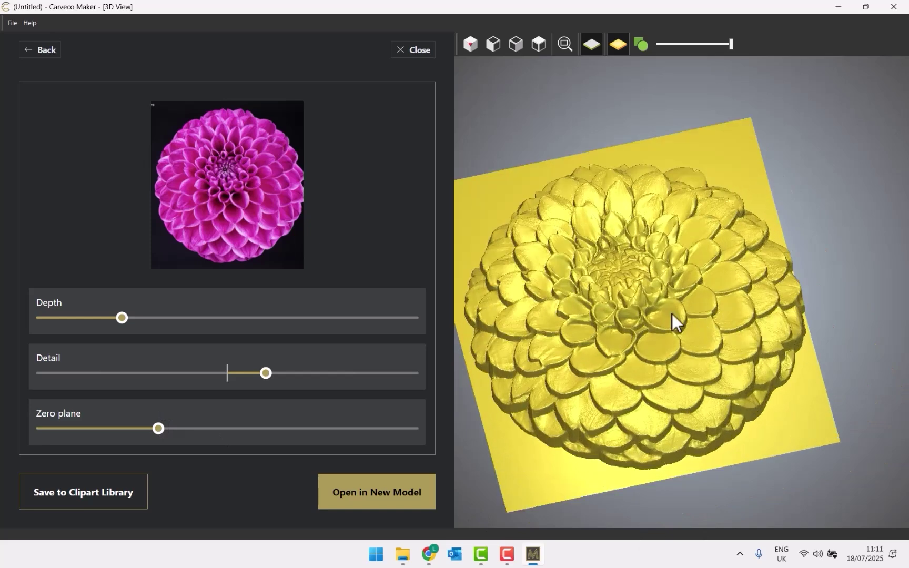
pyautogui.scroll(2, 553, 286)
pyautogui.scroll(2, 581, 296)
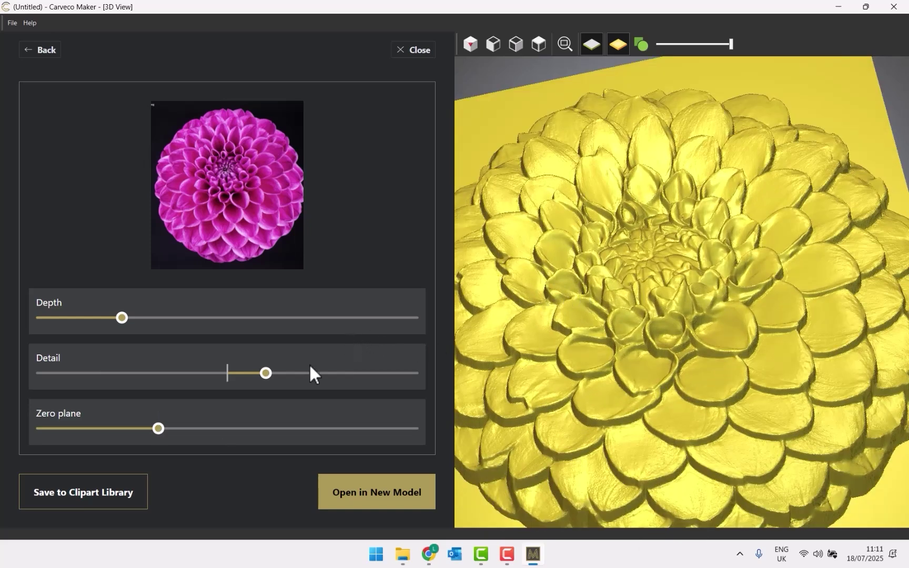
# Step: Save the flower relief to the AI Generated folder of the clipart library as Flower
pyautogui.click(88, 492)
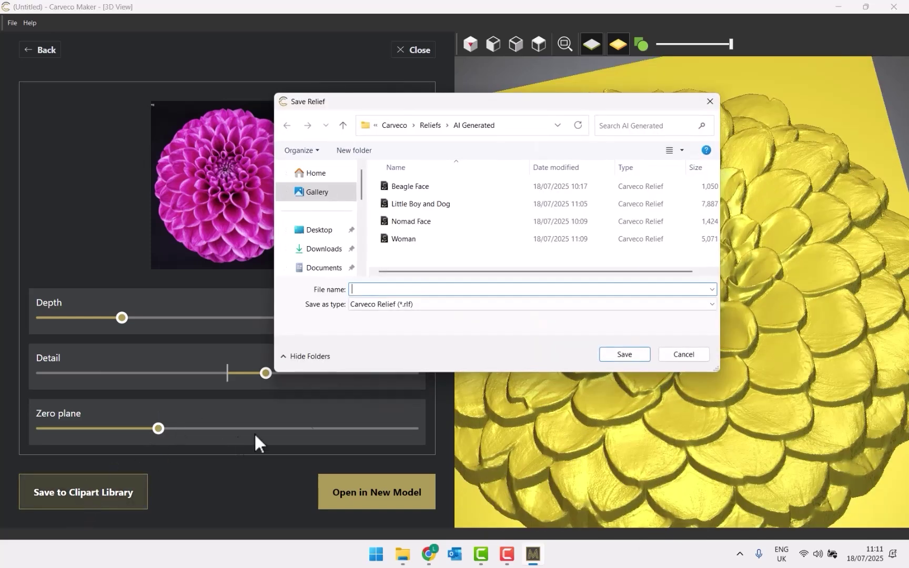
pyautogui.write('Flower')
pyautogui.click(615, 354)
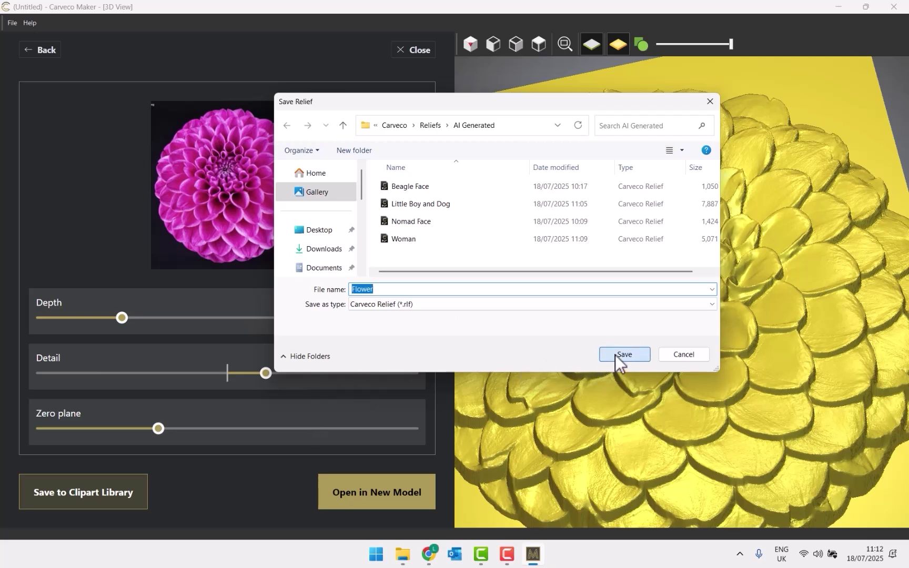
# Step: Open the flower relief in a new model with its size units set to inches, and examine the petals
pyautogui.click(389, 500)
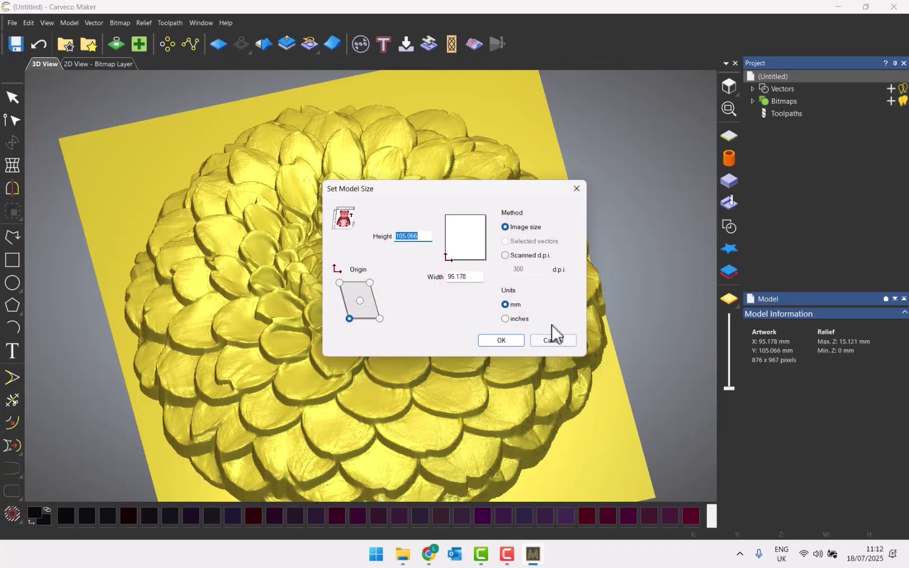
pyautogui.click(513, 318)
pyautogui.click(490, 341)
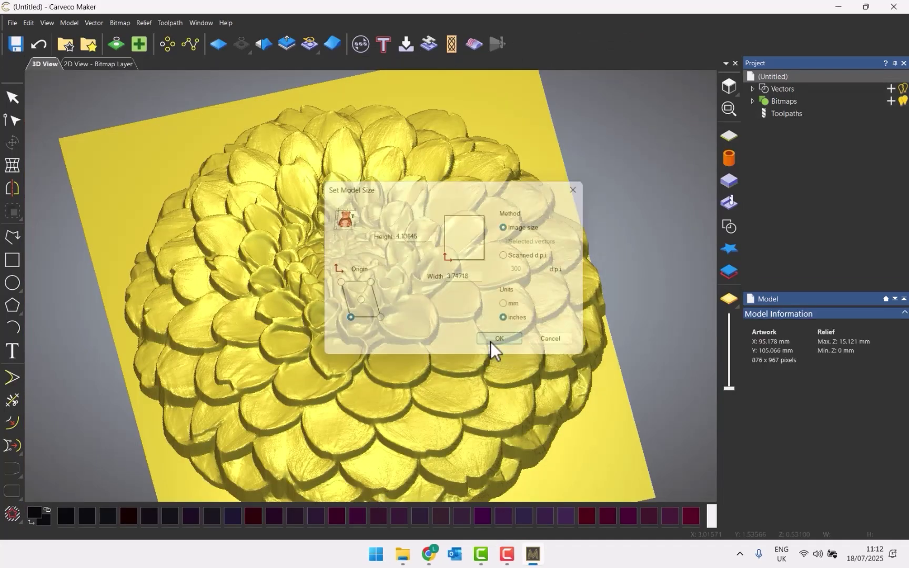
pyautogui.scroll(3, 343, 263)
pyautogui.moveTo(342, 263); pyautogui.dragTo(448, 367)
pyautogui.scroll(-3, 449, 367)
pyautogui.scroll(3, 368, 284)
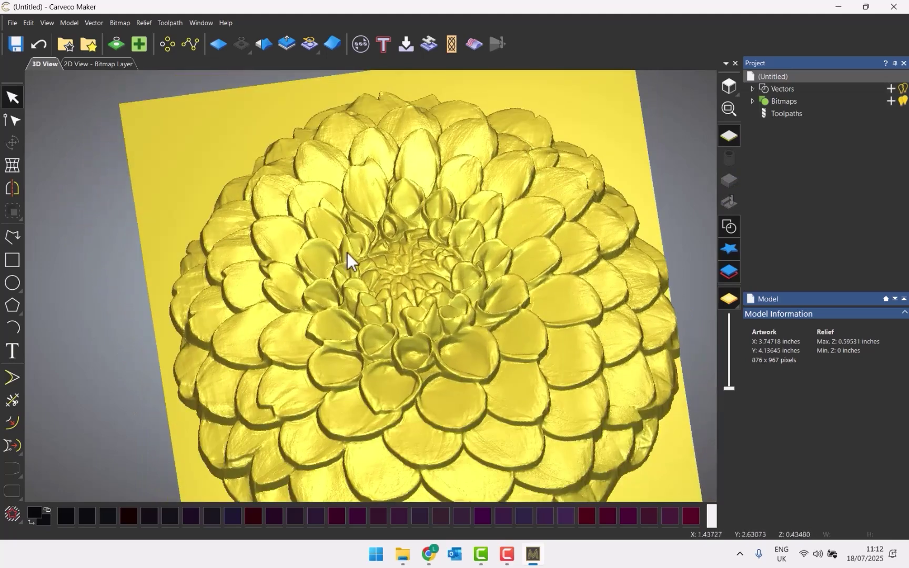
pyautogui.scroll(-3, 372, 242)
pyautogui.scroll(3, 438, 303)
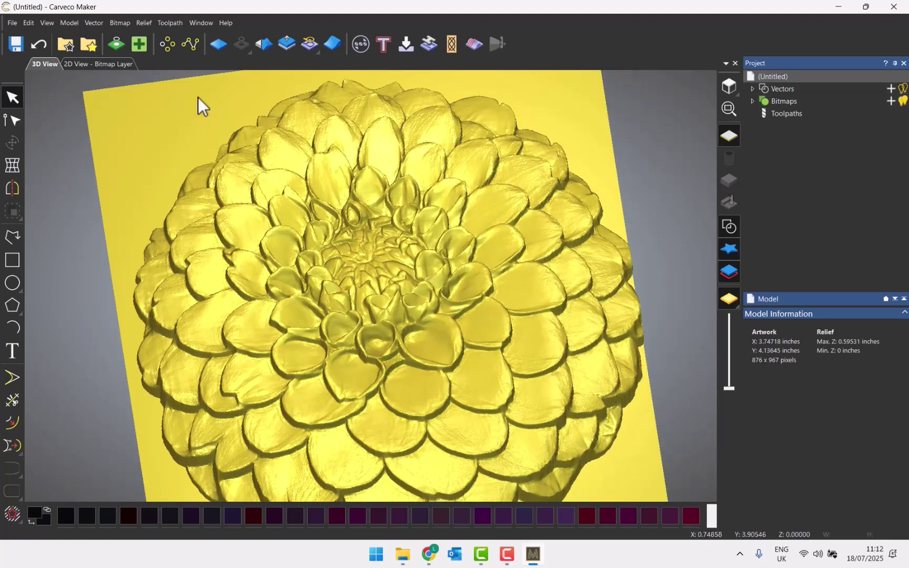
# Step: Smooth the whole flower relief at 19% strength and examine the smoothed petals
pyautogui.click(256, 43)
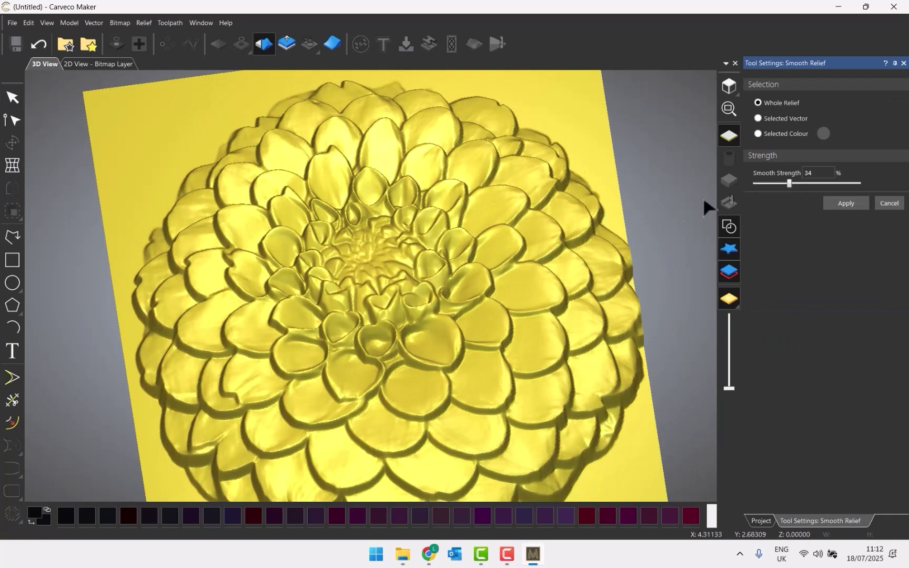
pyautogui.moveTo(789, 182); pyautogui.dragTo(774, 183)
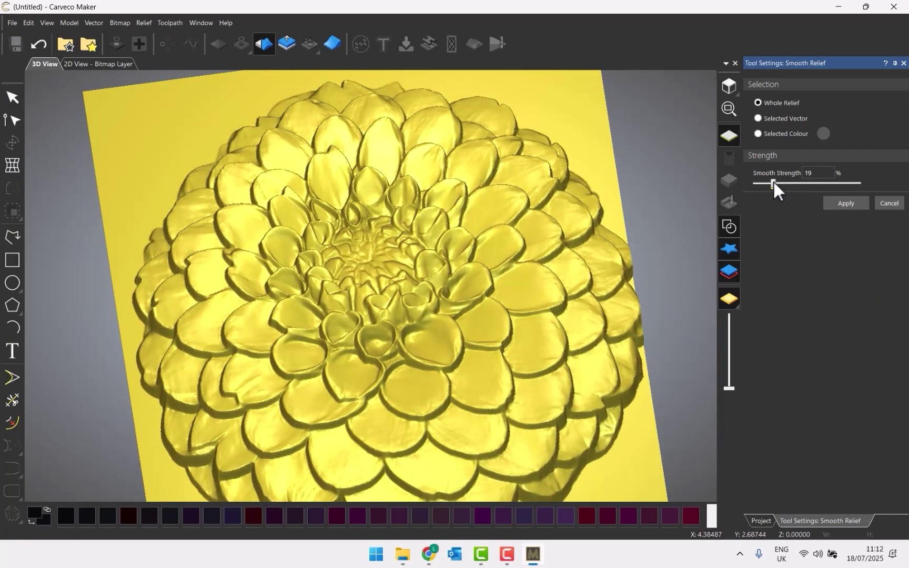
pyautogui.click(837, 203)
pyautogui.click(886, 203)
pyautogui.scroll(2, 432, 159)
pyautogui.scroll(-4, 416, 198)
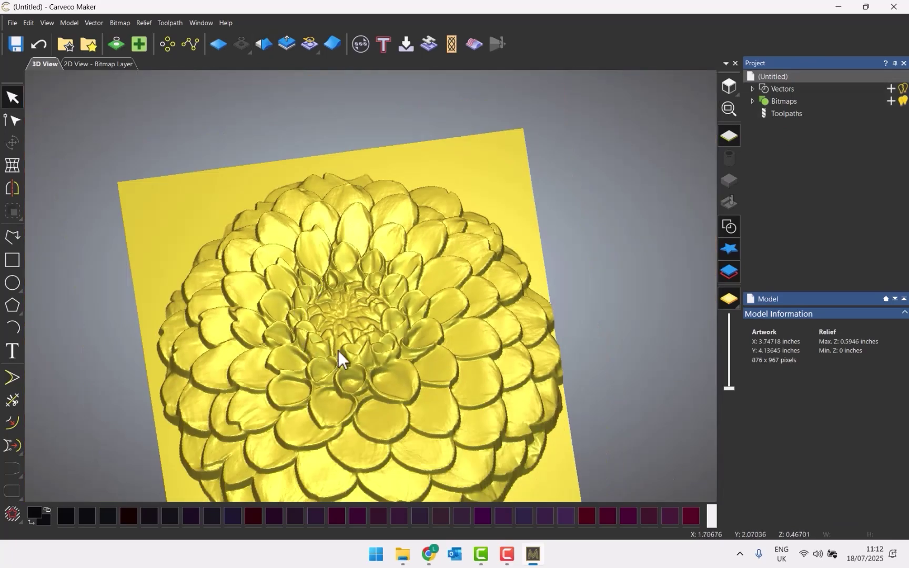
pyautogui.moveTo(339, 359); pyautogui.dragTo(371, 369)
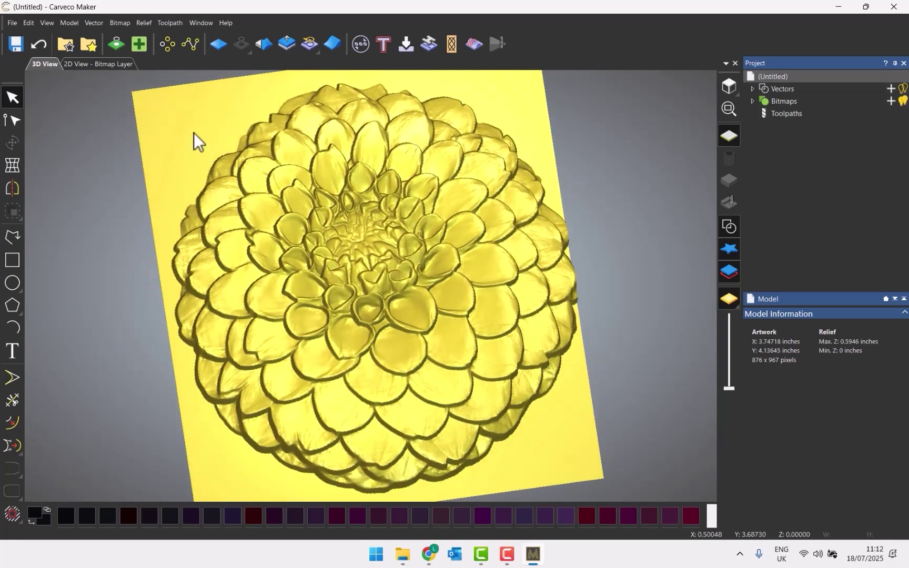
# Step: Show the AI Generated clipart library and start a new AI relief from an image, without saving the flower model
pyautogui.click(90, 44)
pyautogui.click(12, 23)
pyautogui.click(42, 55)
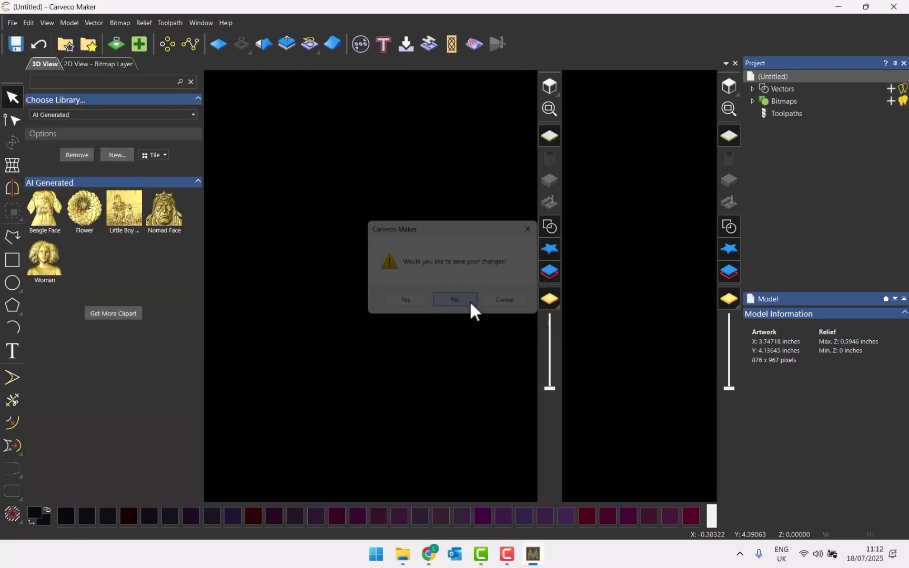
pyautogui.click(469, 301)
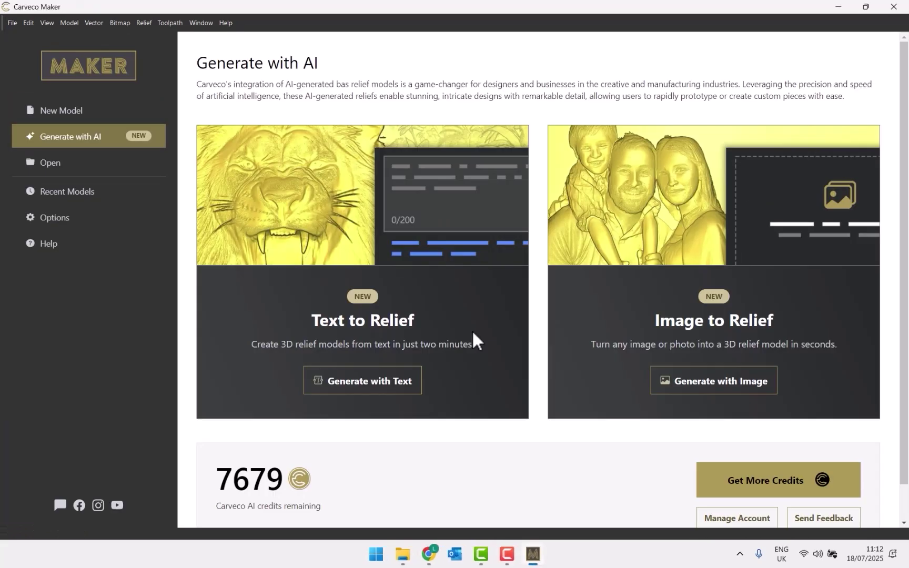
pyautogui.click(716, 383)
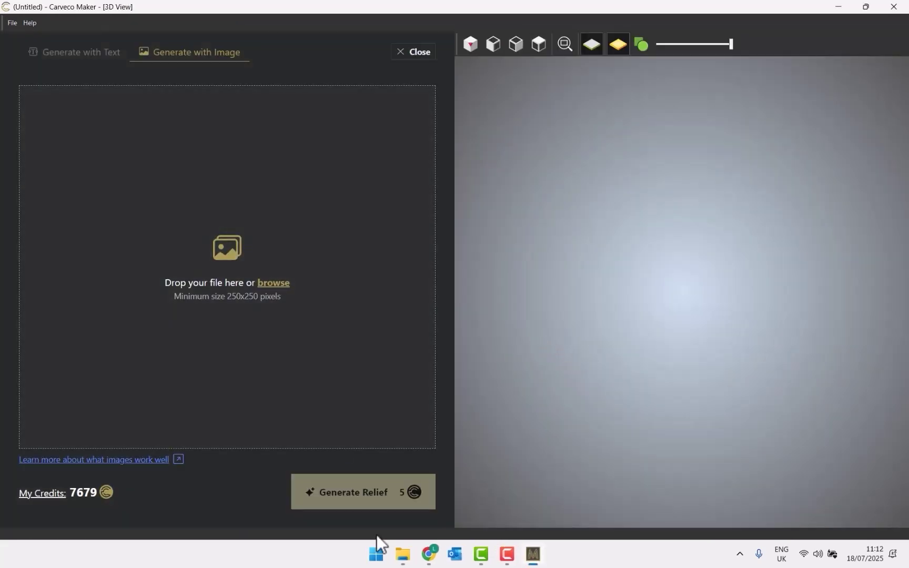
# Step: Load the old tree bark texture picture from the Images folder, generate a relief from it and inspect its surface
pyautogui.click(403, 555)
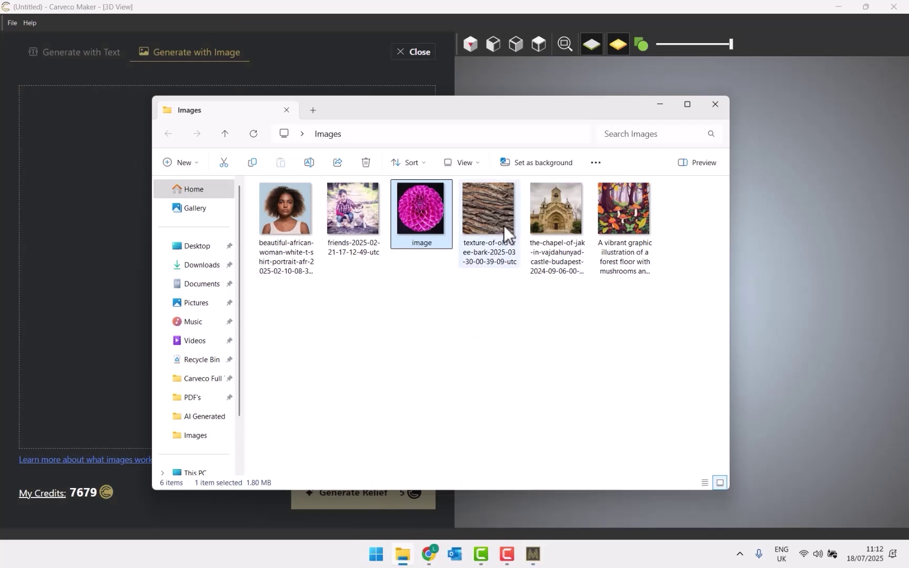
pyautogui.moveTo(504, 225); pyautogui.dragTo(73, 263)
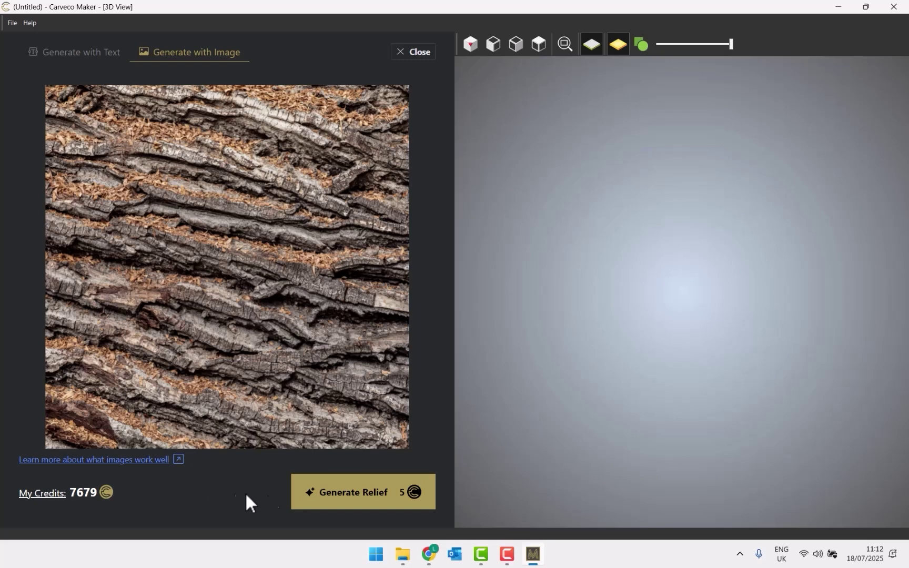
pyautogui.click(340, 506)
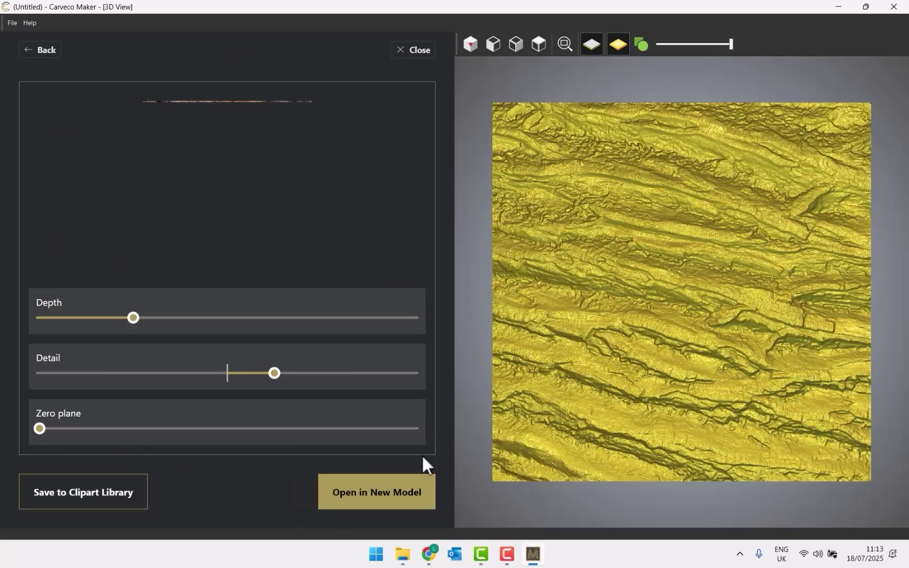
pyautogui.moveTo(691, 429); pyautogui.dragTo(763, 402)
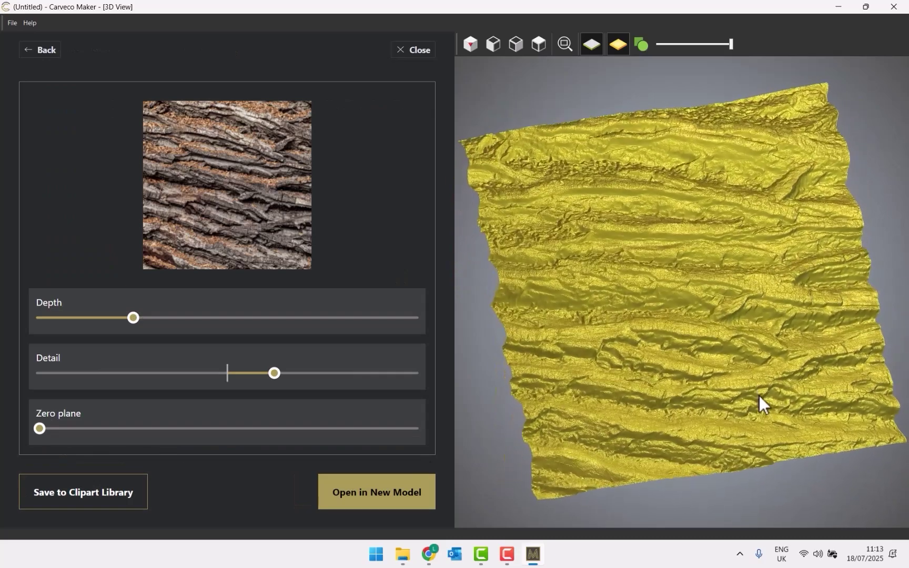
pyautogui.scroll(5, 743, 334)
pyautogui.moveTo(743, 334); pyautogui.dragTo(702, 312)
pyautogui.scroll(-2, 702, 312)
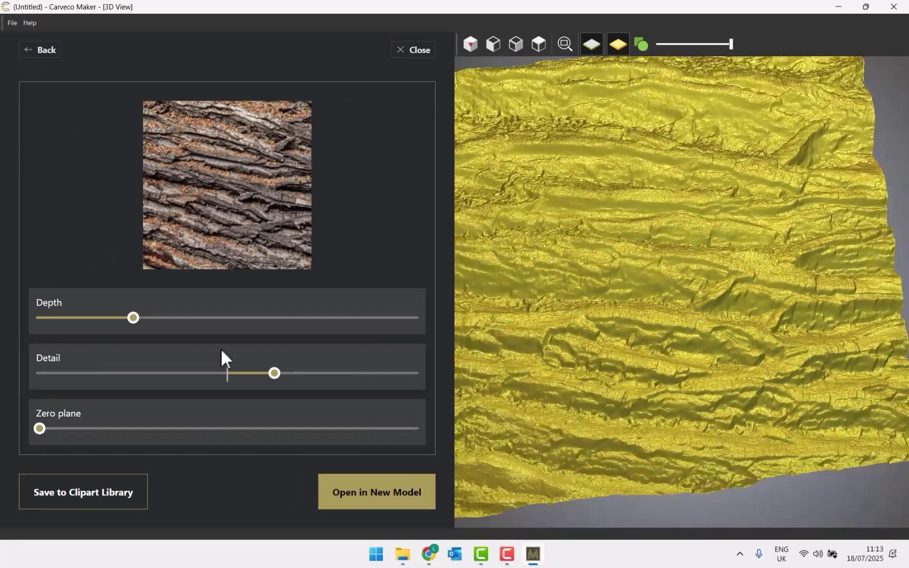
# Step: Reduce the bark relief's depth to about an eighth of its range and its detail to just above the midpoint, leaving the zero plane at minimum
pyautogui.moveTo(133, 318); pyautogui.dragTo(89, 318)
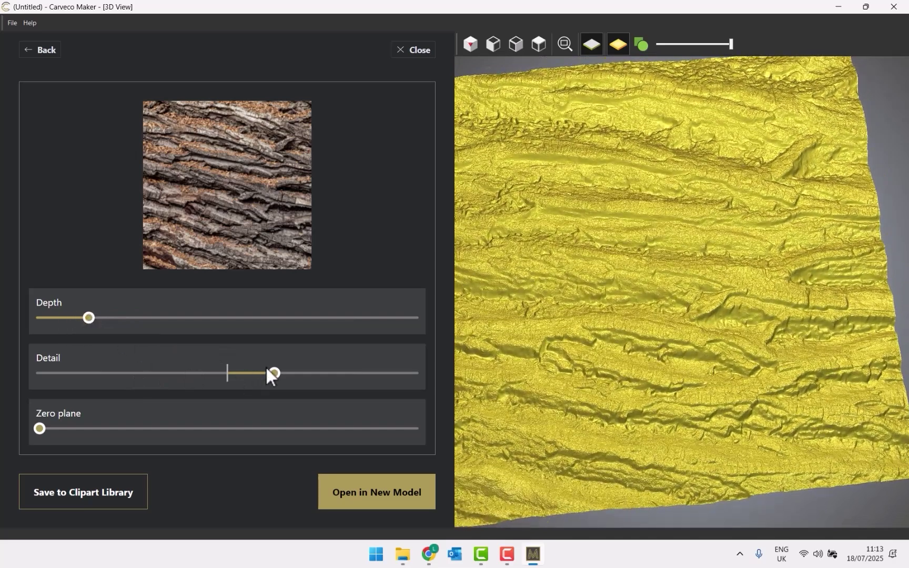
pyautogui.moveTo(275, 374); pyautogui.dragTo(250, 373)
pyautogui.scroll(-5, 565, 376)
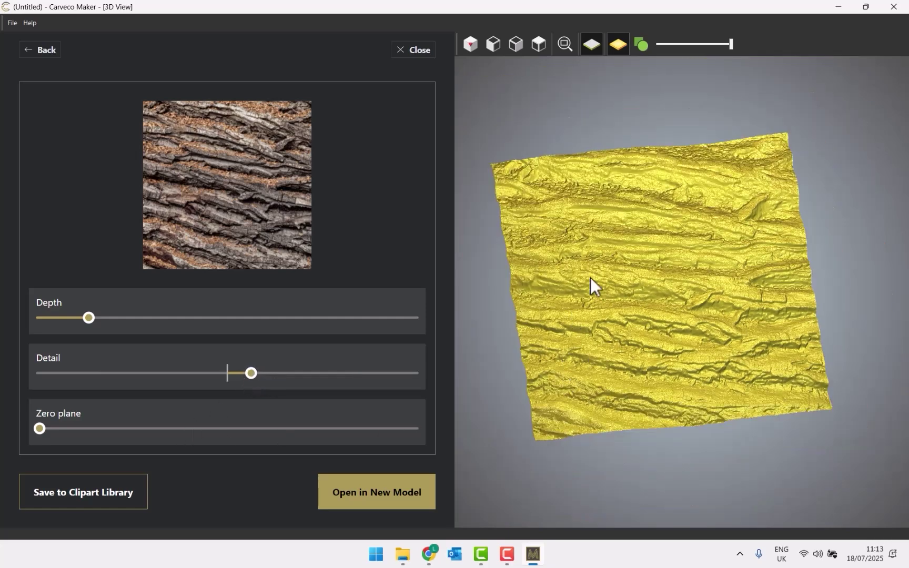
pyautogui.scroll(5, 592, 284)
pyautogui.moveTo(643, 320); pyautogui.dragTo(683, 330)
pyautogui.scroll(-3, 683, 330)
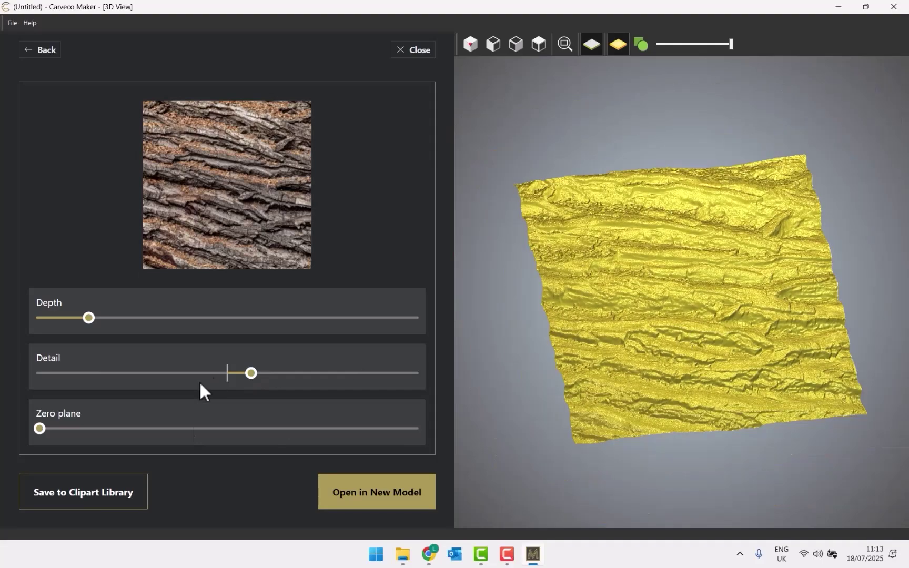
pyautogui.moveTo(41, 431)
pyautogui.mouseDown()
pyautogui.moveTo(287, 427)
pyautogui.moveTo(40, 428)
pyautogui.mouseUp()
# Step: Save the bark relief to the AI Generated folder of the clipart library as Bark Texture
pyautogui.click(92, 501)
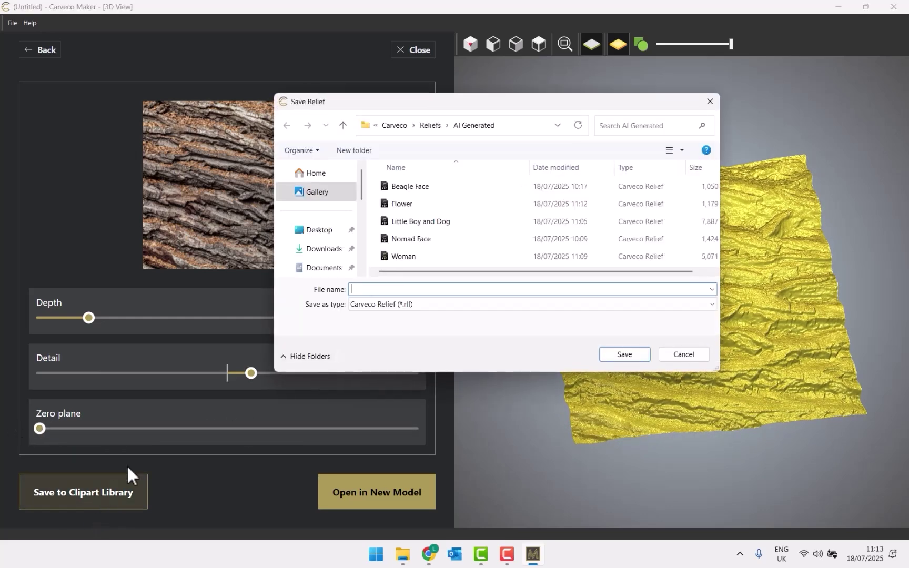
pyautogui.write('Bark Texture')
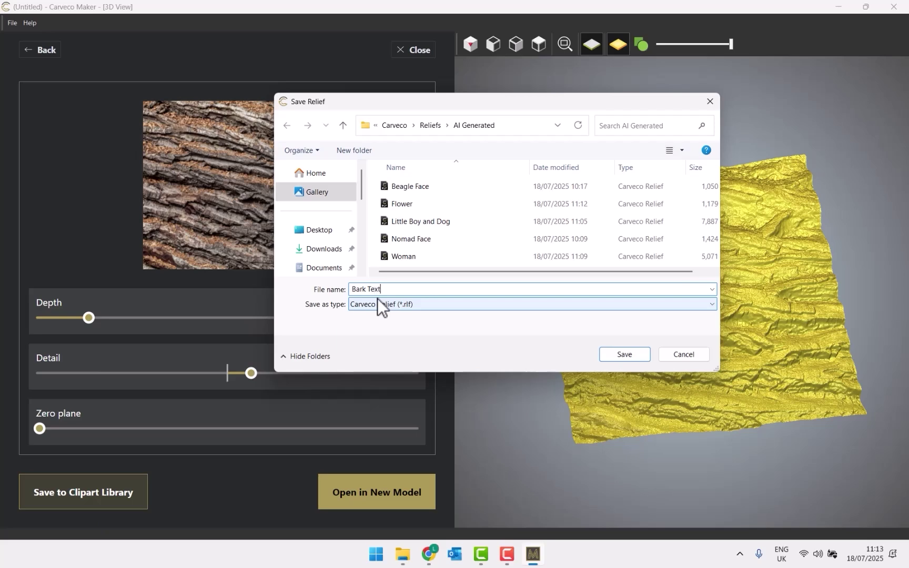
pyautogui.click(640, 355)
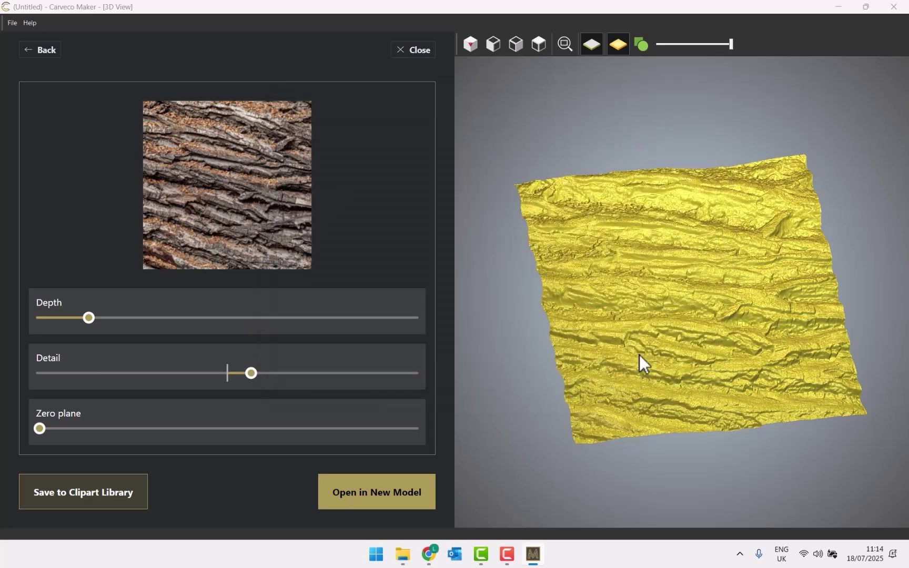
pyautogui.click(412, 490)
pyautogui.moveTo(646, 298); pyautogui.dragTo(639, 317)
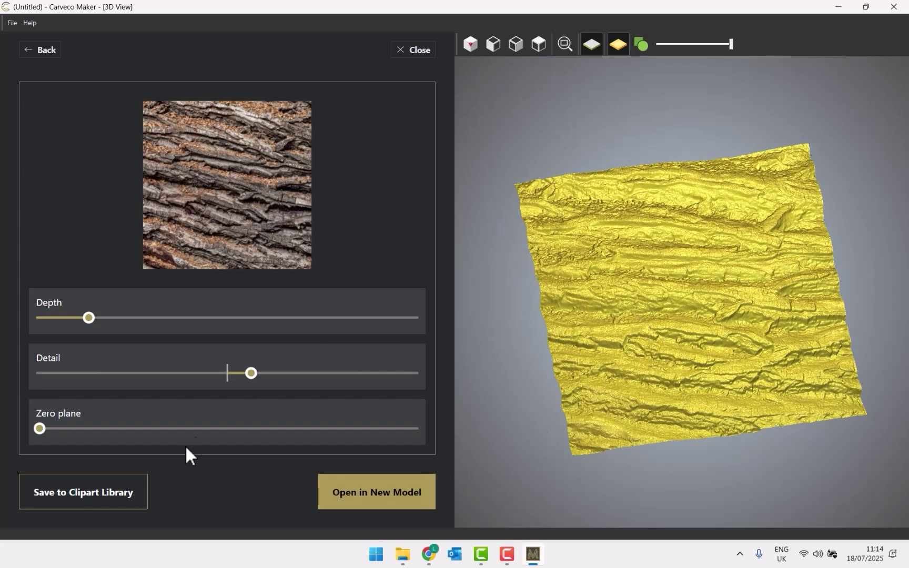
# Step: Leave the bark relief, replace its source picture with the chapel photo from the Images folder, and generate a relief from it
pyautogui.click(41, 52)
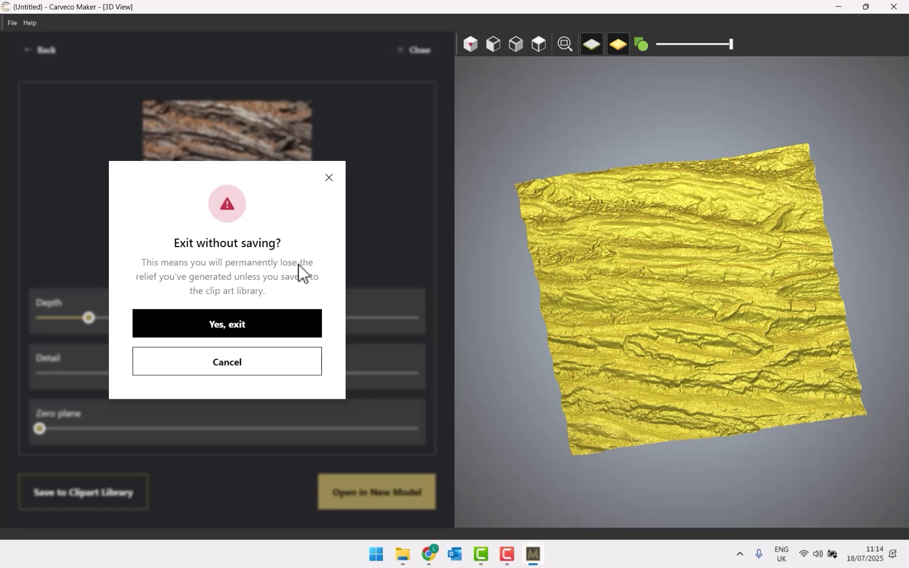
pyautogui.click(243, 331)
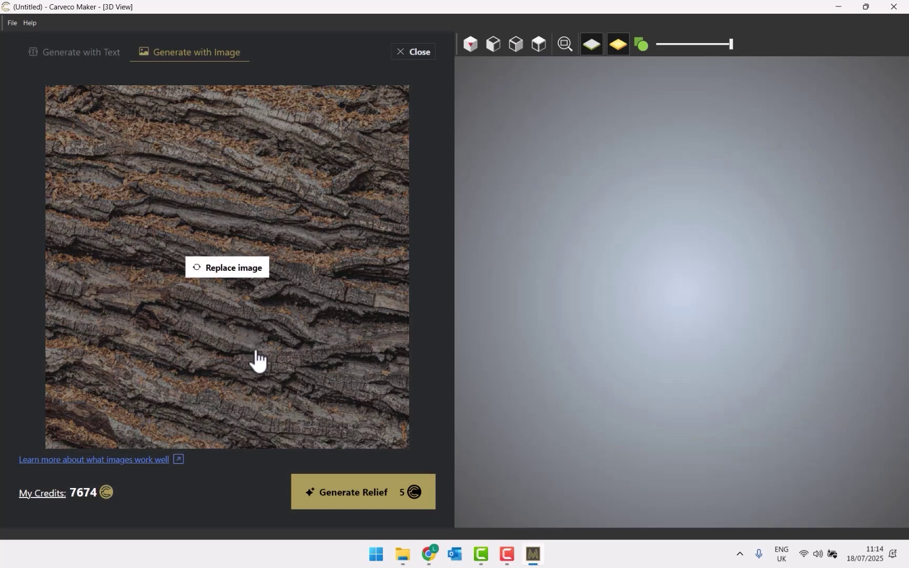
pyautogui.click(404, 556)
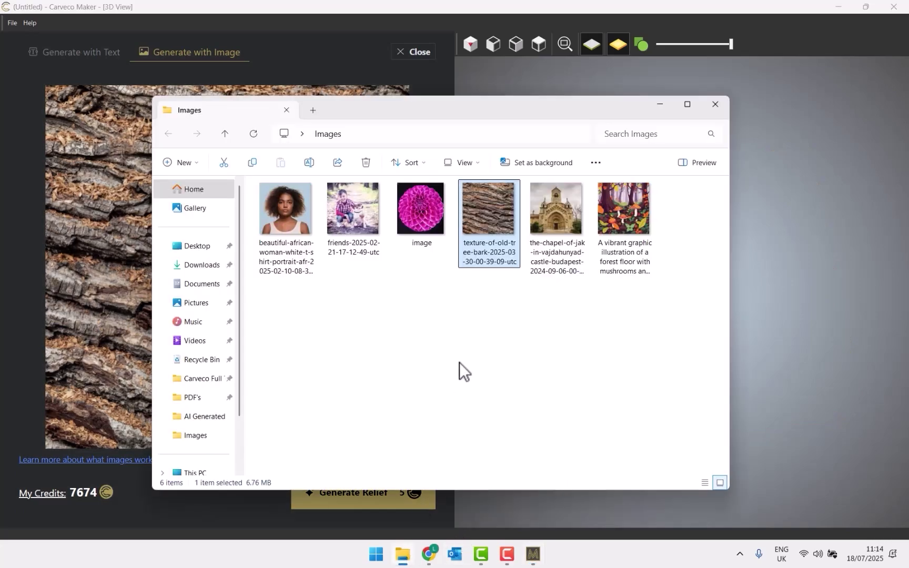
pyautogui.moveTo(551, 222); pyautogui.dragTo(89, 237)
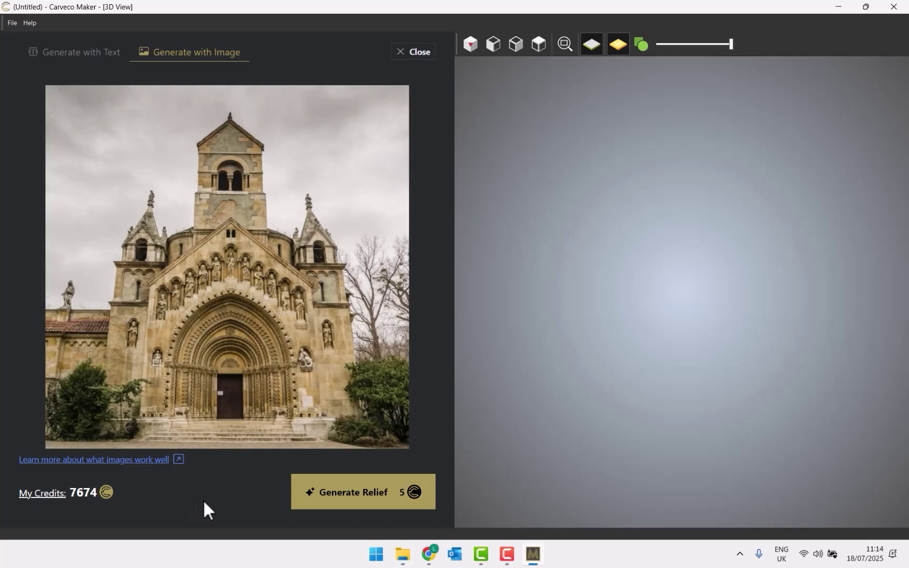
pyautogui.click(332, 506)
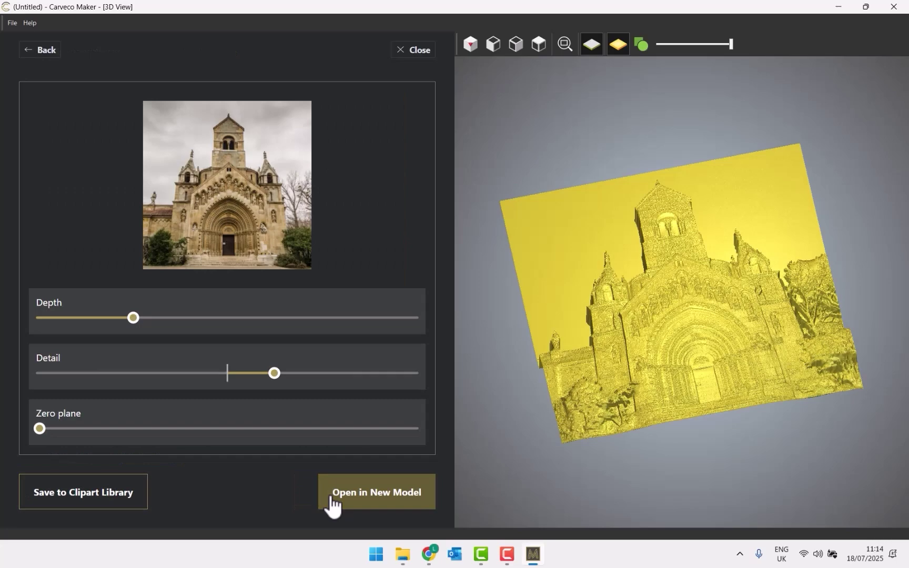
# Step: Reduce the chapel relief's depth to about a sixth of its range and raise the detail slightly to about 63 percent
pyautogui.moveTo(753, 295); pyautogui.dragTo(720, 359)
pyautogui.scroll(3, 621, 284)
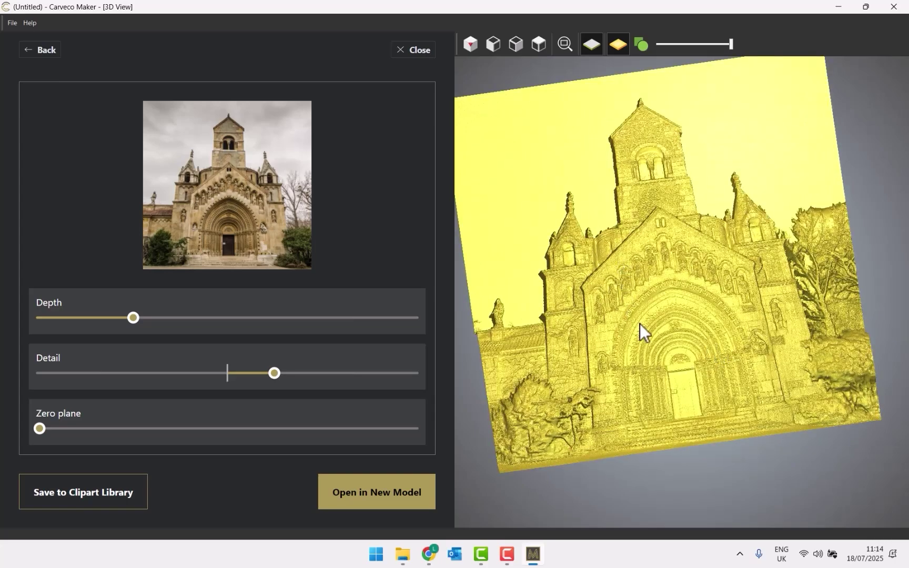
pyautogui.moveTo(639, 324); pyautogui.dragTo(654, 294)
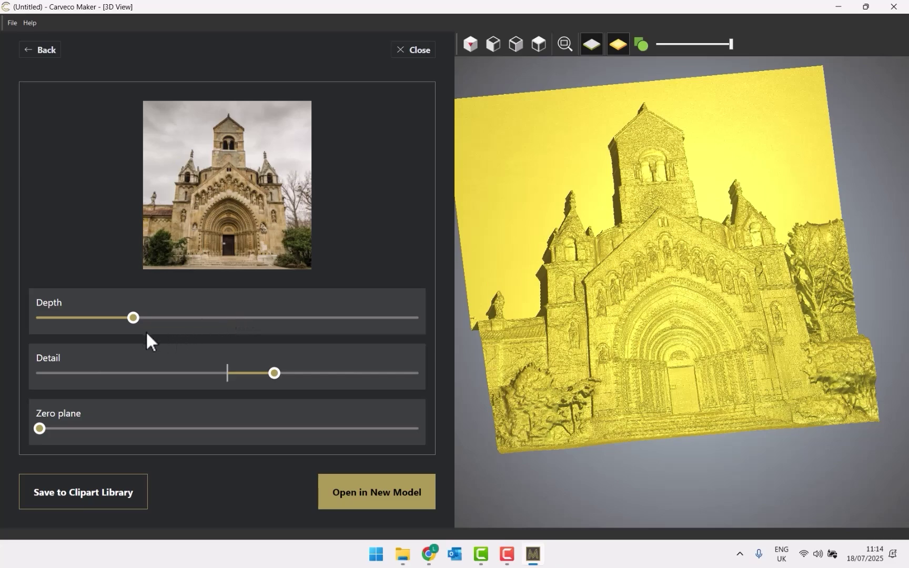
pyautogui.moveTo(133, 322); pyautogui.dragTo(99, 319)
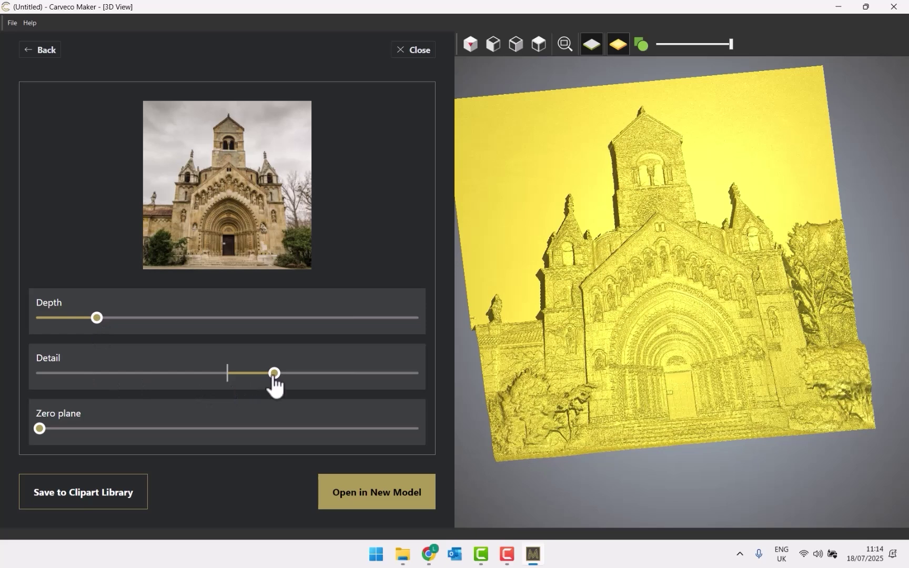
pyautogui.moveTo(273, 374)
pyautogui.mouseDown()
pyautogui.moveTo(242, 374)
pyautogui.moveTo(280, 375)
pyautogui.mouseUp()
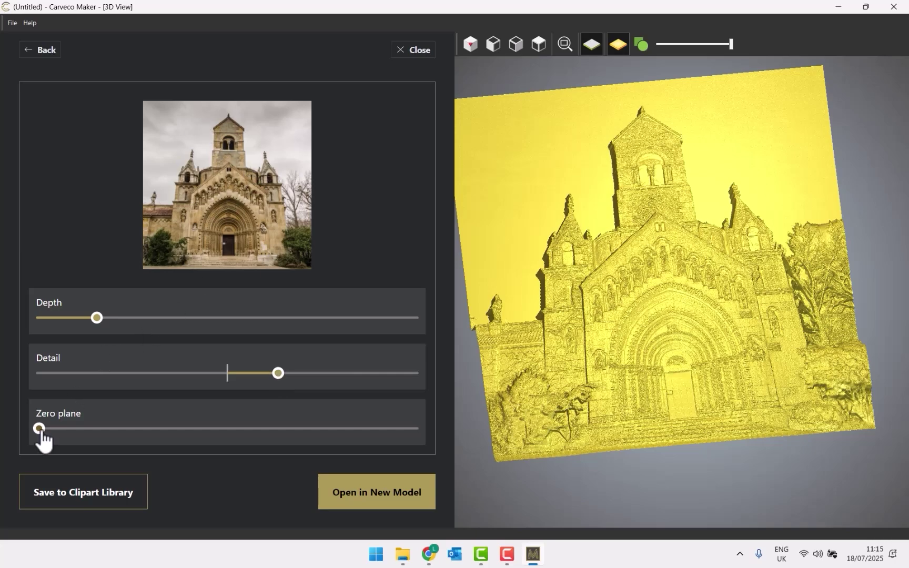
# Step: Raise the chapel relief's zero plane to just over a fifth of its range to cut away the bare tree, and inspect the wall edge
pyautogui.moveTo(40, 428); pyautogui.dragTo(146, 442)
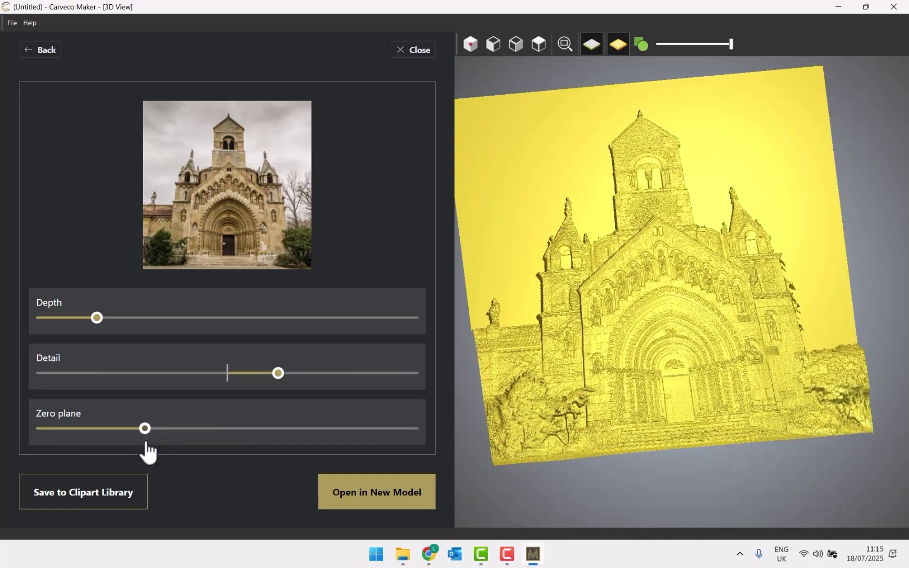
pyautogui.moveTo(145, 442); pyautogui.dragTo(18, 450)
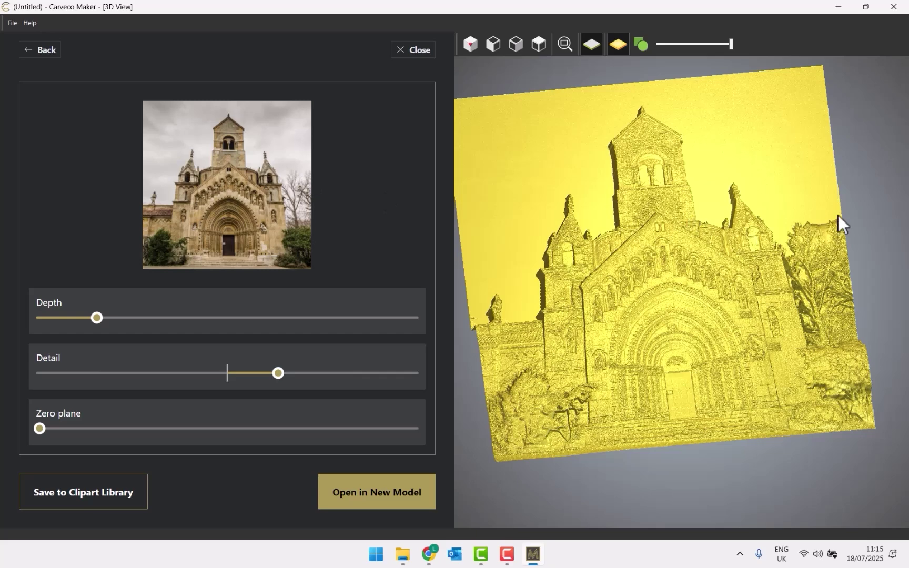
pyautogui.scroll(5, 840, 224)
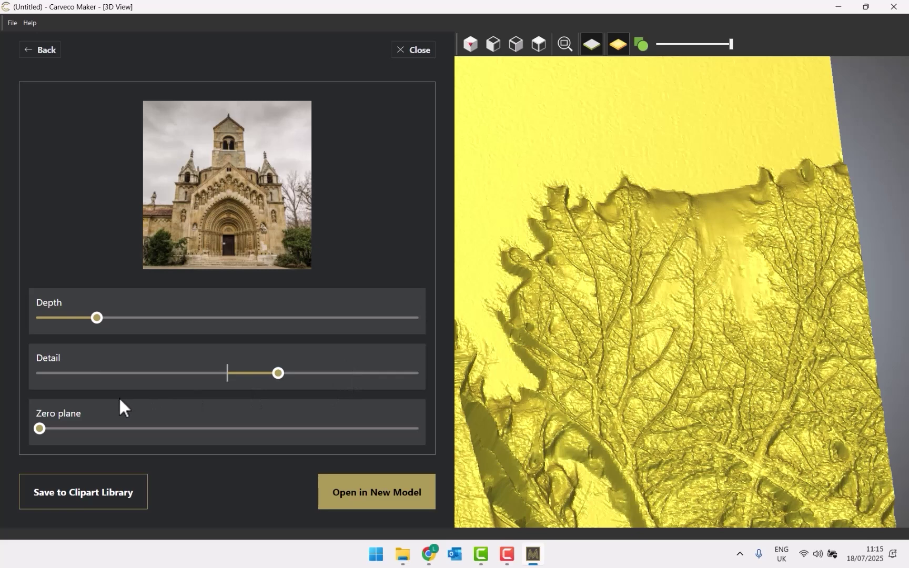
pyautogui.moveTo(39, 429); pyautogui.dragTo(122, 429)
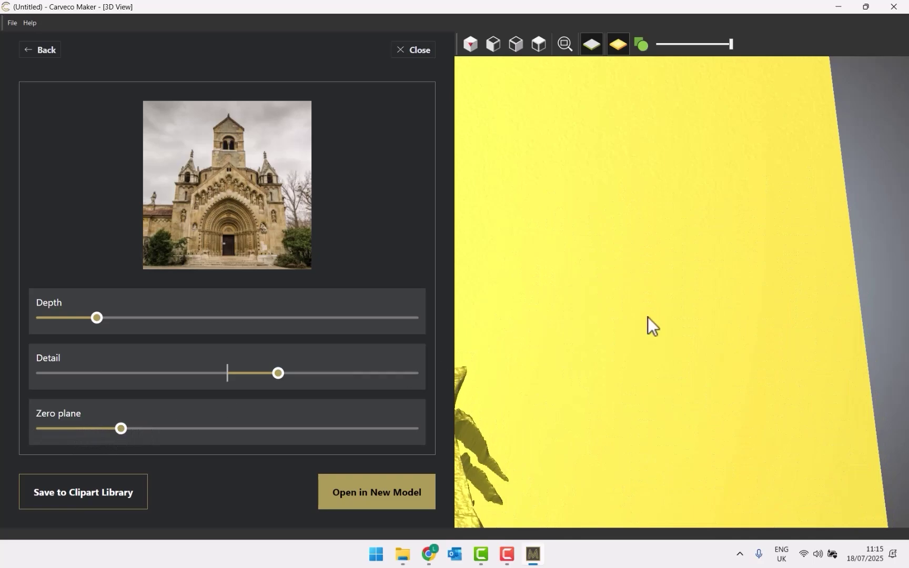
pyautogui.scroll(-5, 597, 334)
pyautogui.moveTo(689, 322); pyautogui.dragTo(651, 329)
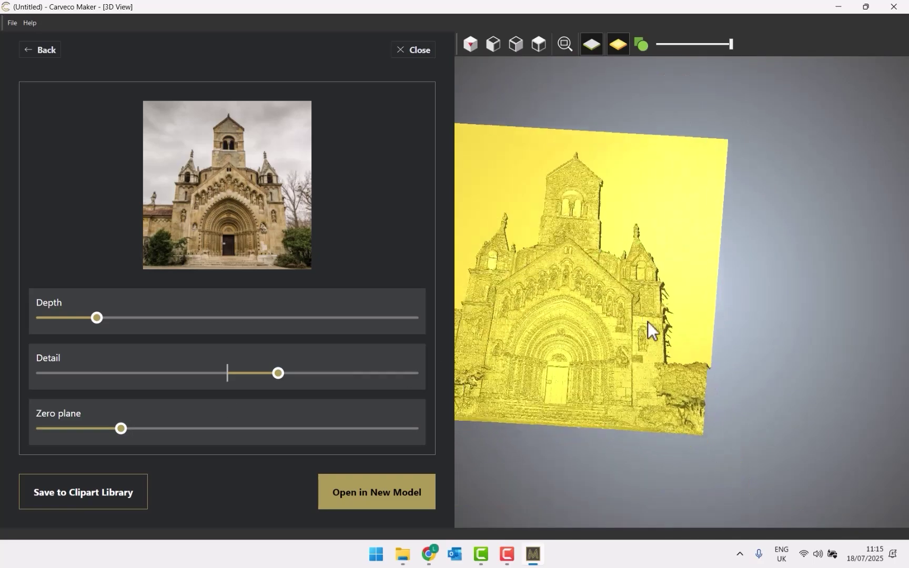
pyautogui.scroll(6, 697, 315)
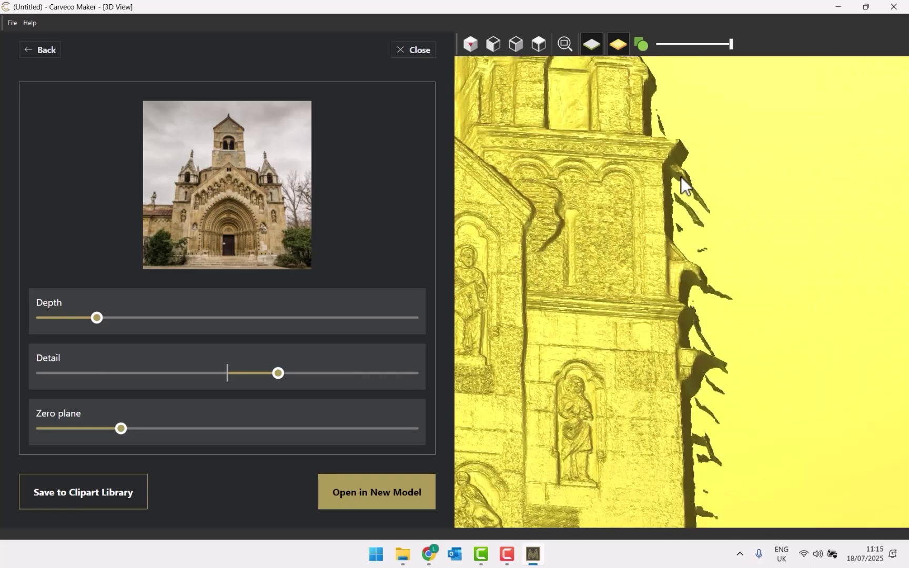
# Step: Try the zero plane at about 44 percent of its range, and bring it back to about a fifth to keep the tower tops
pyautogui.moveTo(126, 429); pyautogui.dragTo(203, 429)
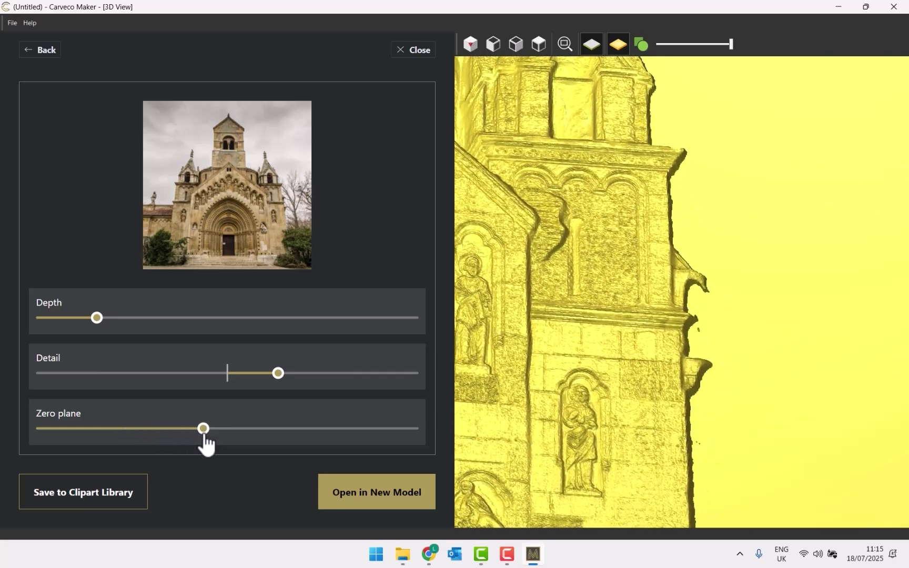
pyautogui.scroll(-6, 598, 302)
pyautogui.scroll(3, 572, 189)
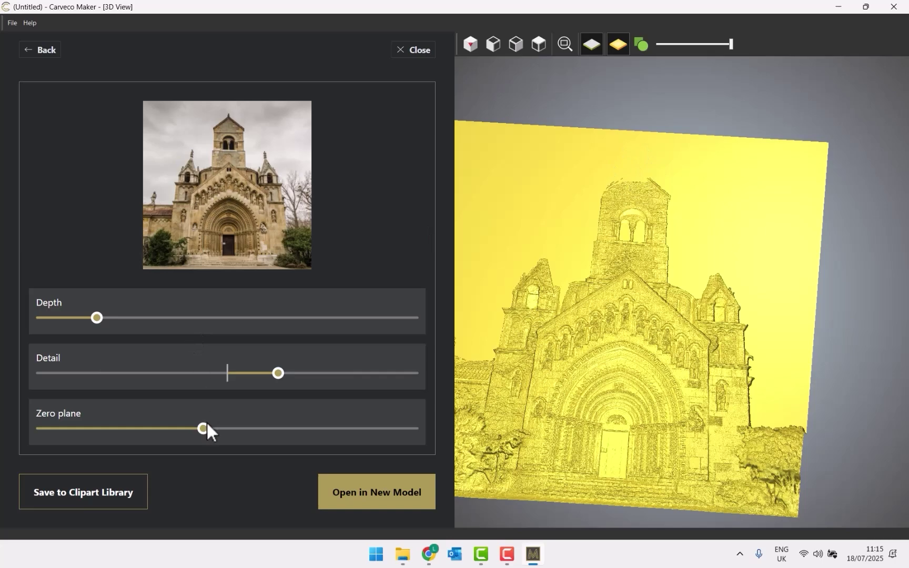
pyautogui.moveTo(203, 429); pyautogui.dragTo(117, 448)
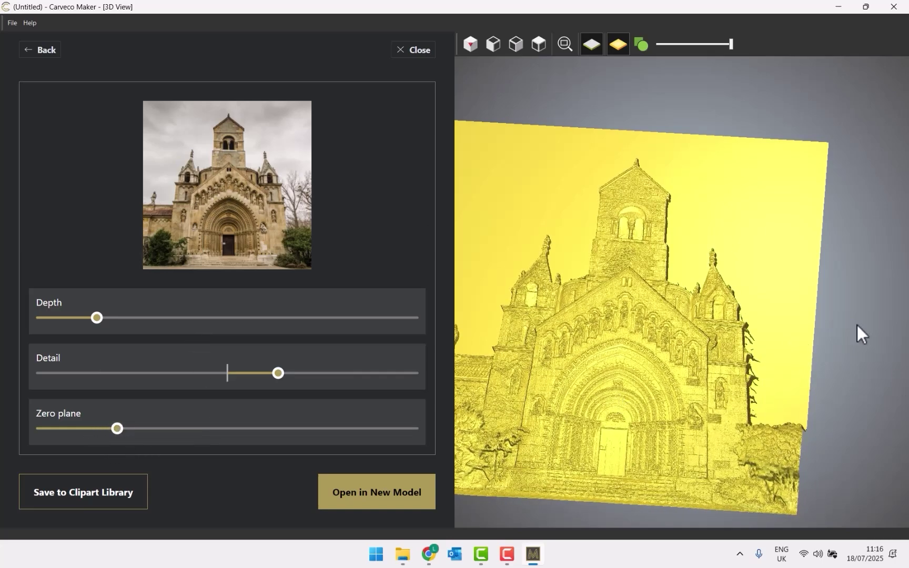
pyautogui.scroll(-3, 601, 370)
pyautogui.scroll(2, 634, 297)
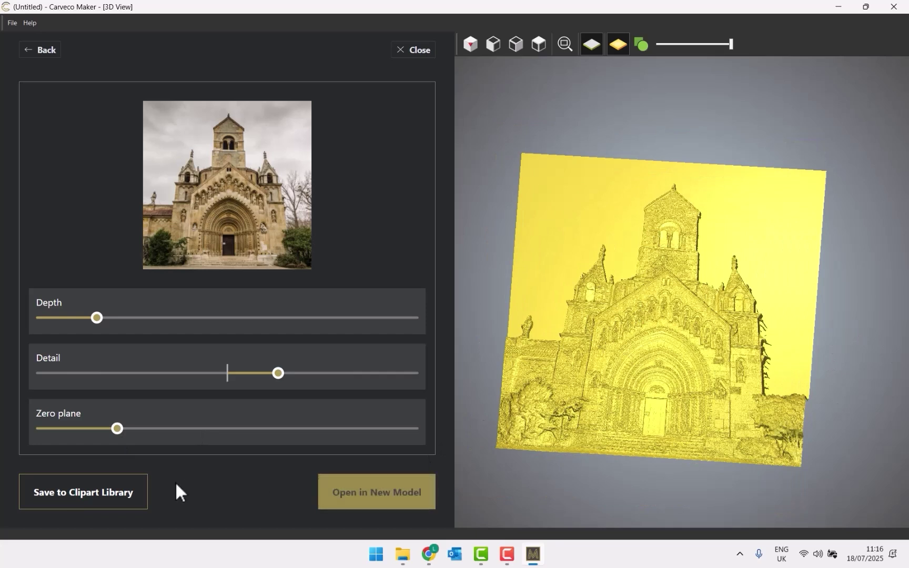
# Step: Save the chapel relief to the AI Generated folder of the clipart library and open it in a new model
pyautogui.click(130, 503)
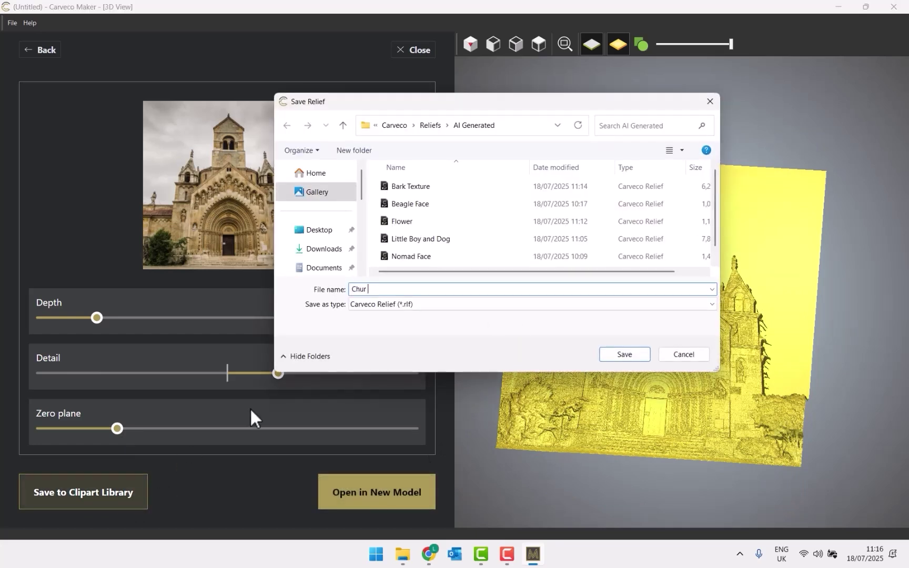
pyautogui.click(612, 355)
pyautogui.click(372, 502)
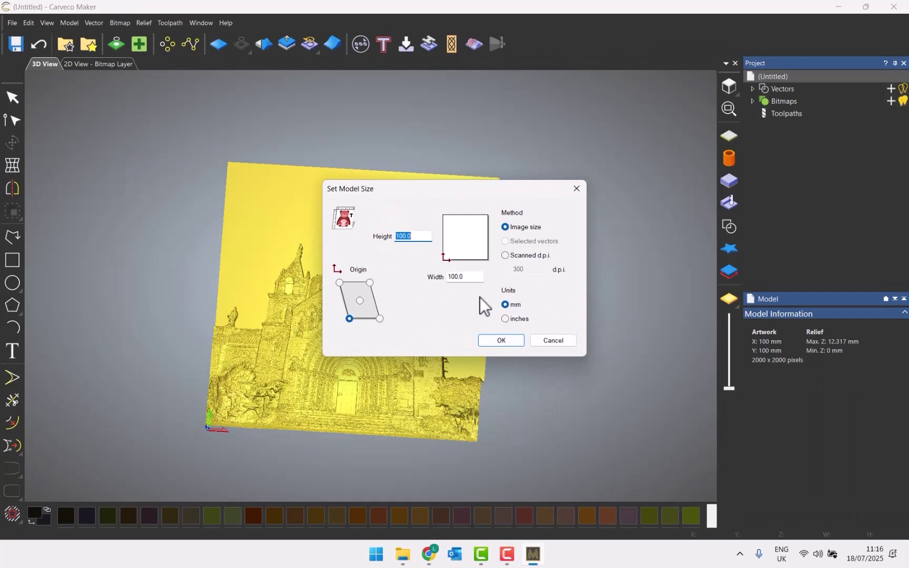
# Step: Set the new chapel model's units to inches and its size to 12 by 12 inches
pyautogui.click(506, 319)
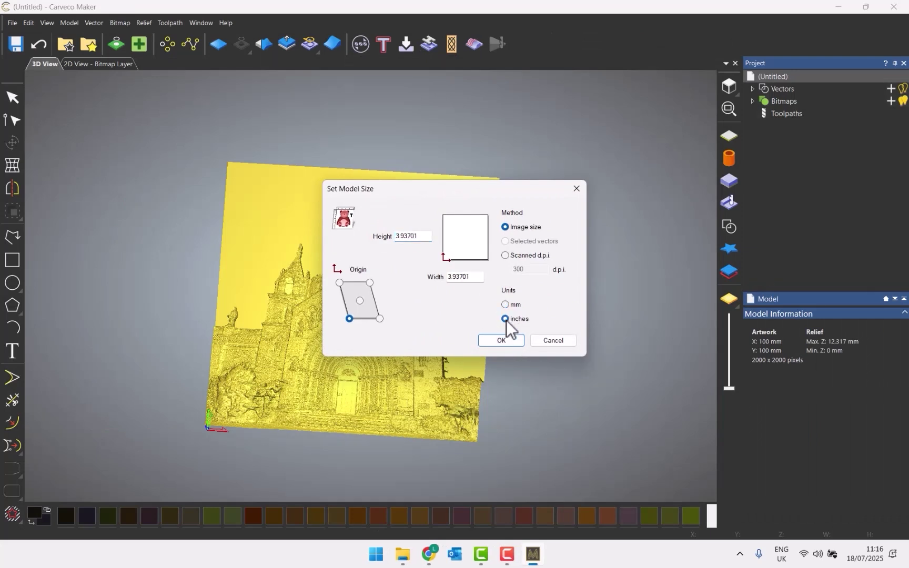
pyautogui.doubleClick(469, 276)
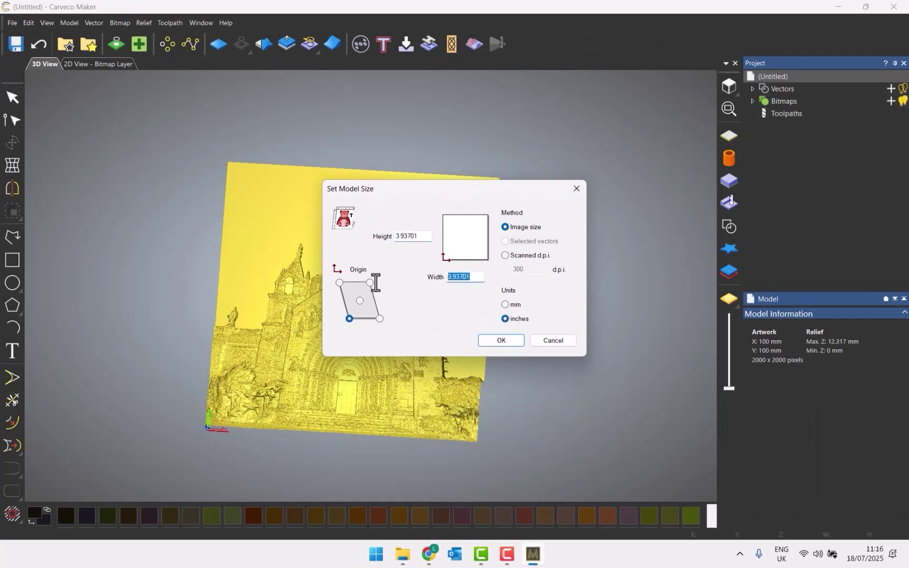
pyautogui.write('12')
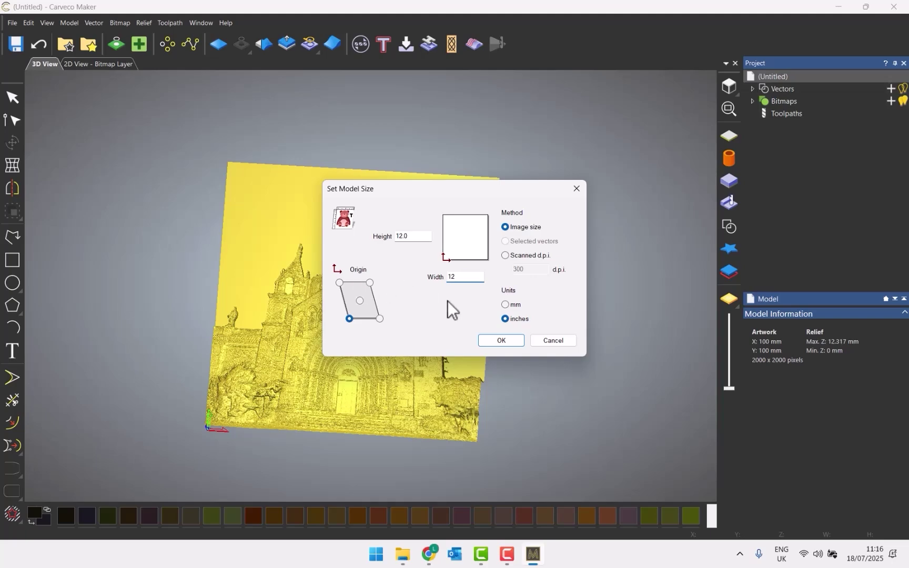
pyautogui.click(520, 339)
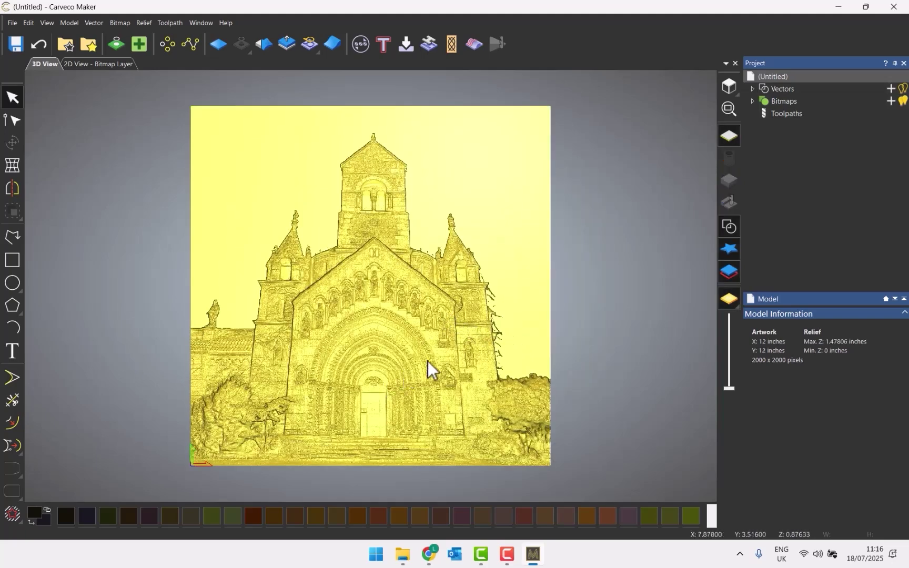
# Step: Examine the chapel relief's leftover branches, doorway detail and side profile to judge how its depth varies
pyautogui.scroll(5, 502, 305)
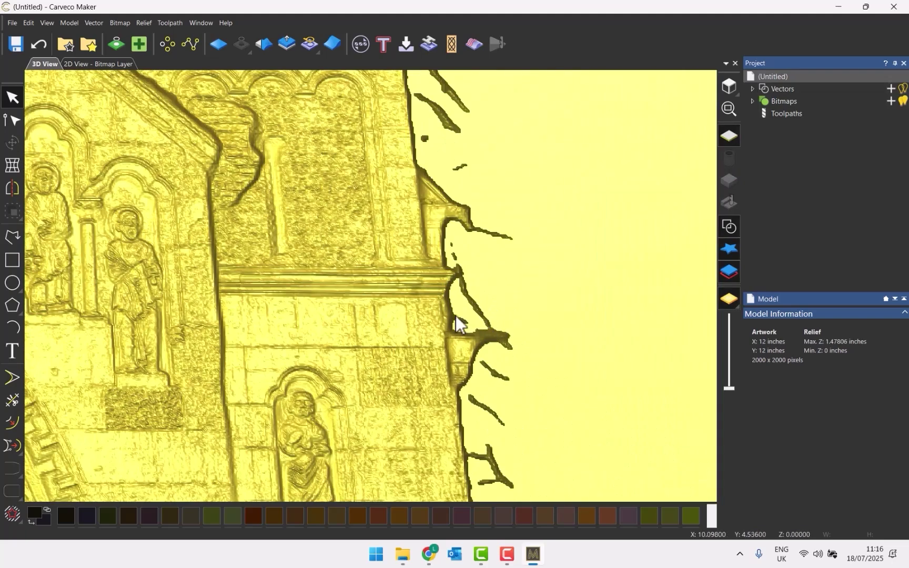
pyautogui.scroll(-3, 444, 294)
pyautogui.scroll(-3, 544, 203)
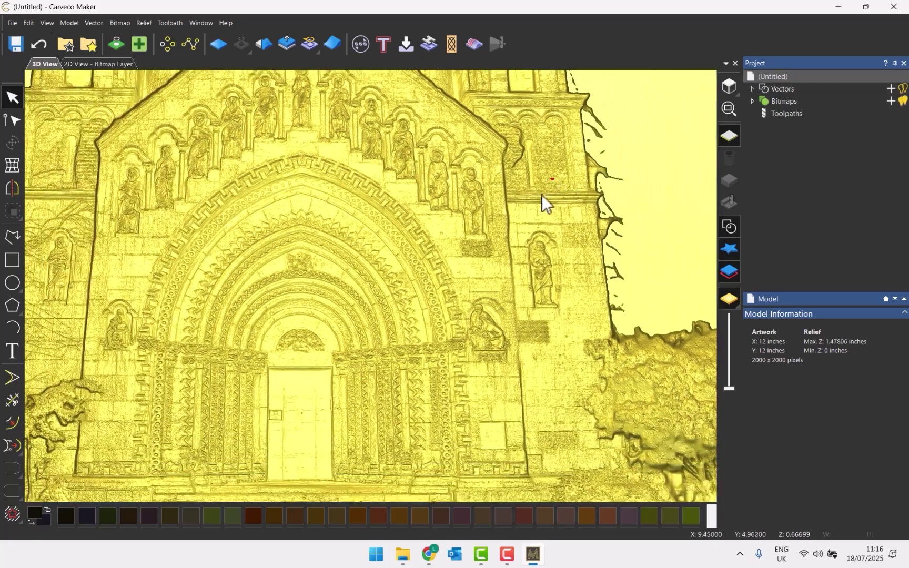
pyautogui.scroll(3, 552, 179)
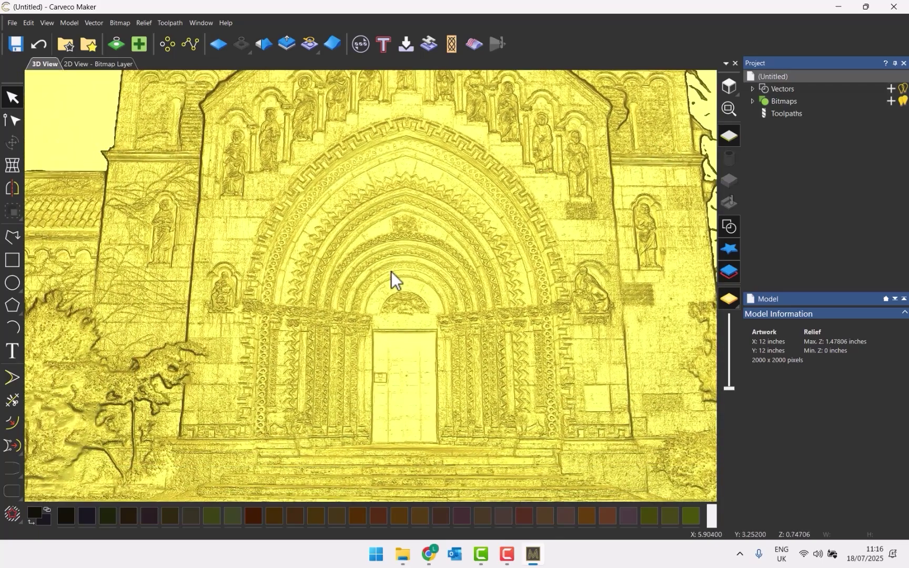
pyautogui.scroll(-4, 391, 278)
pyautogui.moveTo(389, 282); pyautogui.dragTo(432, 264)
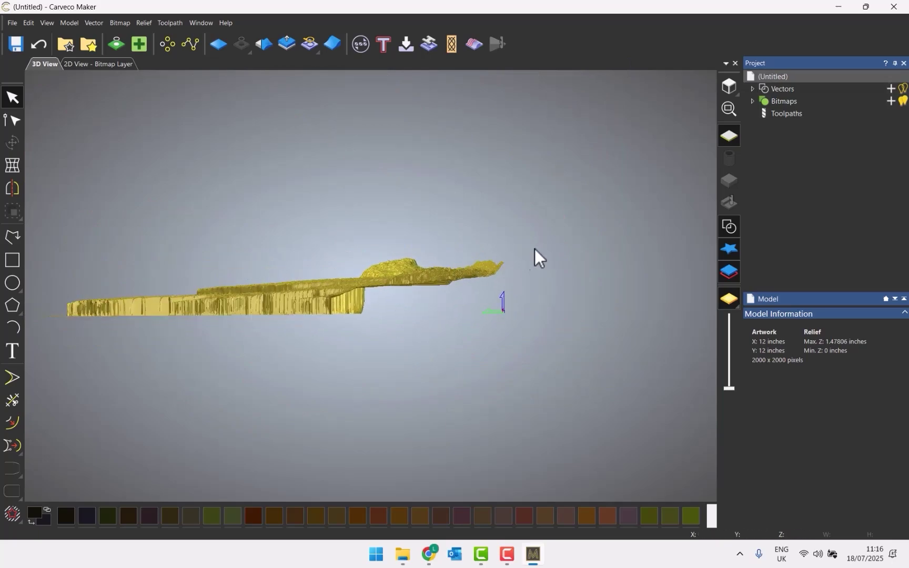
pyautogui.moveTo(534, 251)
pyautogui.mouseDown()
pyautogui.moveTo(505, 288)
pyautogui.moveTo(544, 242)
pyautogui.mouseUp()
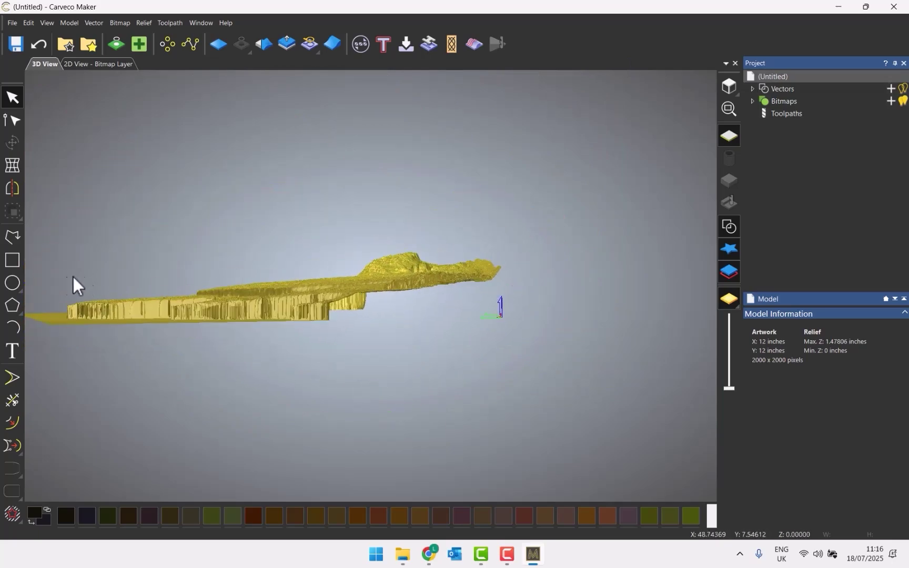
pyautogui.moveTo(416, 263); pyautogui.dragTo(324, 182)
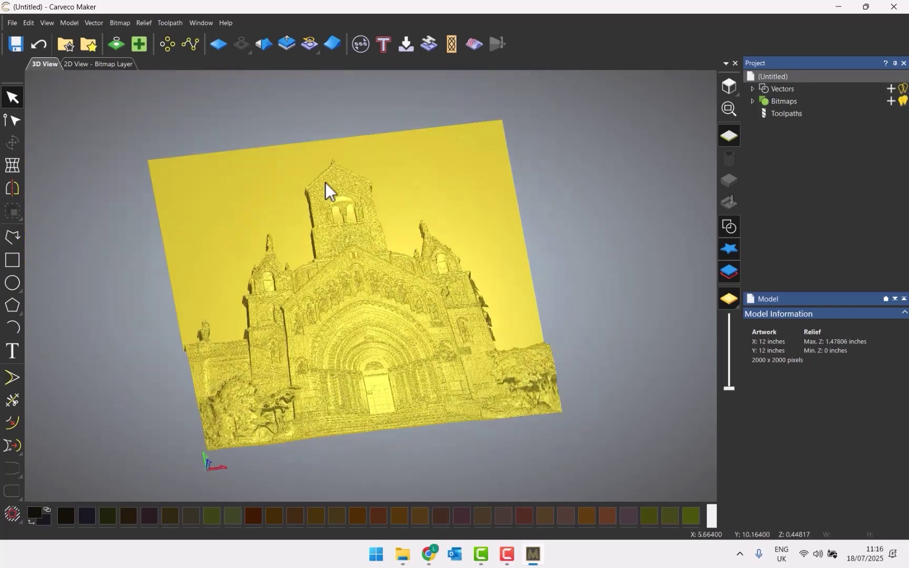
# Step: Set up a linear fade on the chapel relief from about X 5.72, Y 12.37 above the tower to X 6.14, Y -1.13 below the base
pyautogui.click(334, 43)
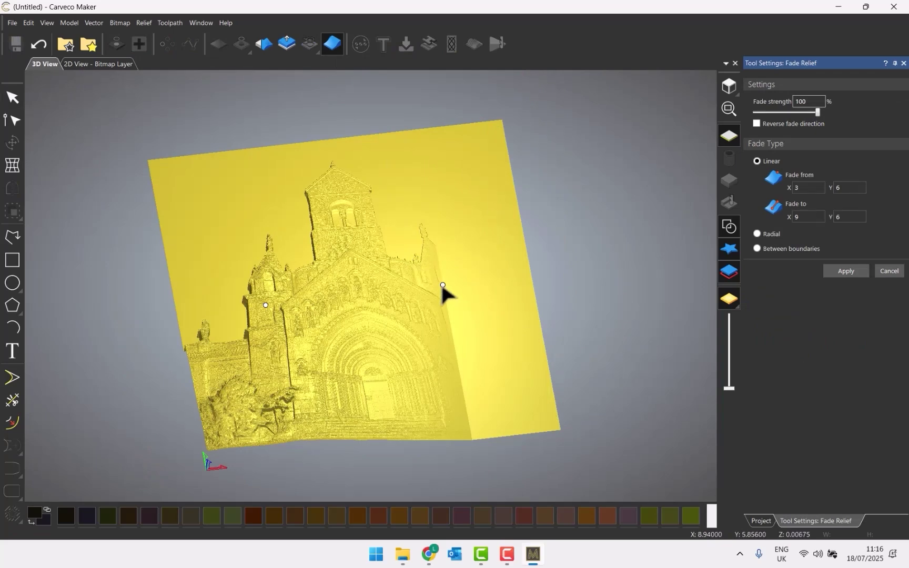
pyautogui.moveTo(442, 284); pyautogui.dragTo(393, 478)
pyautogui.moveTo(265, 305); pyautogui.dragTo(315, 131)
pyautogui.moveTo(304, 228); pyautogui.dragTo(520, 263)
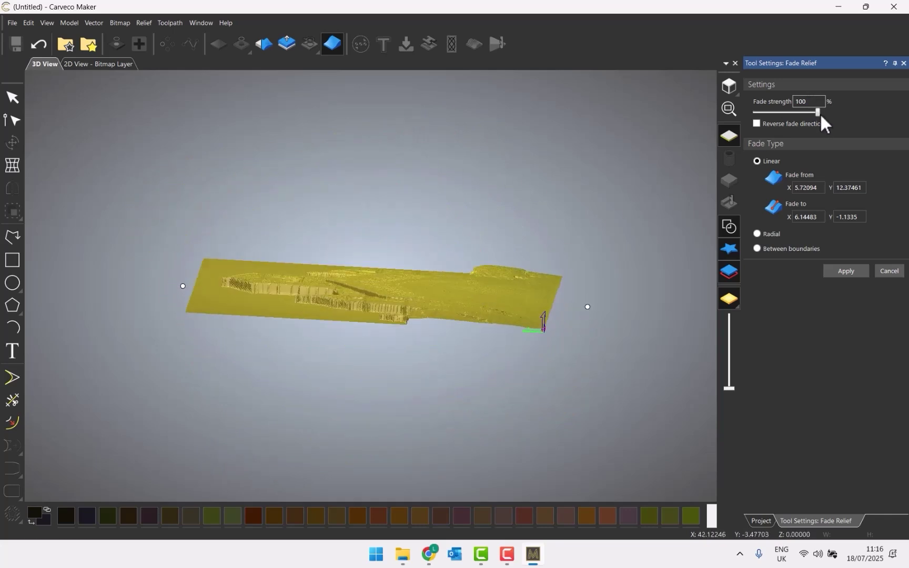
# Step: Set the fade strength to 36 percent, check the chapel's side profile, and apply the fade
pyautogui.moveTo(815, 113); pyautogui.dragTo(776, 113)
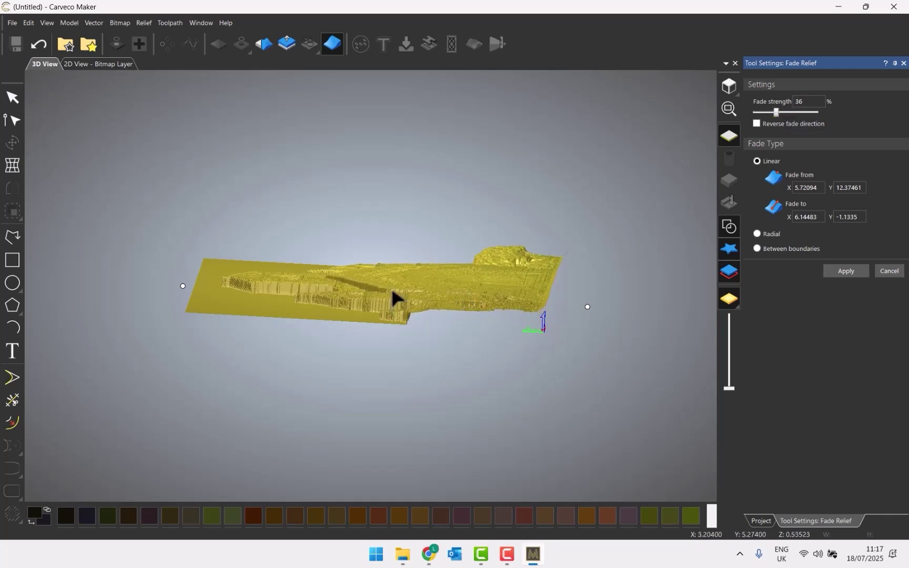
pyautogui.moveTo(390, 284); pyautogui.dragTo(415, 270)
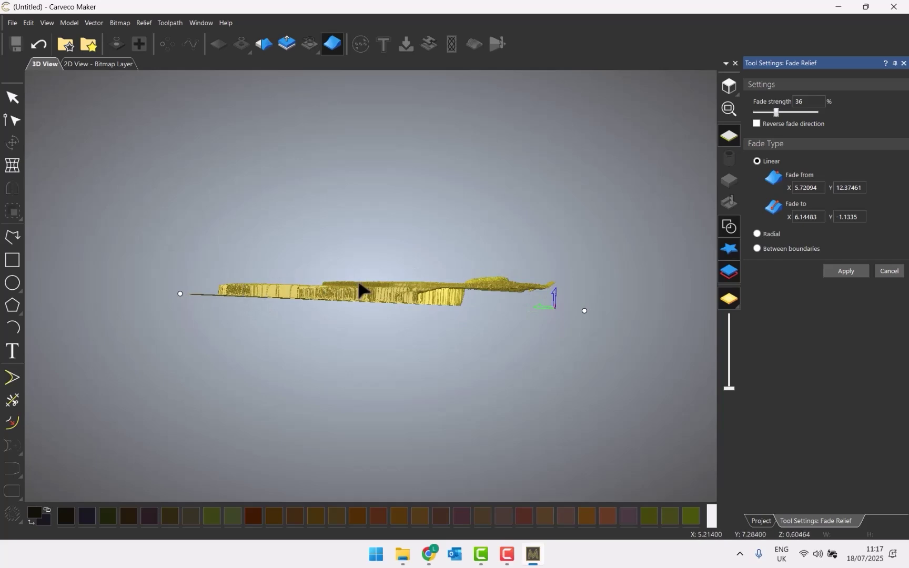
pyautogui.moveTo(529, 282); pyautogui.dragTo(578, 357)
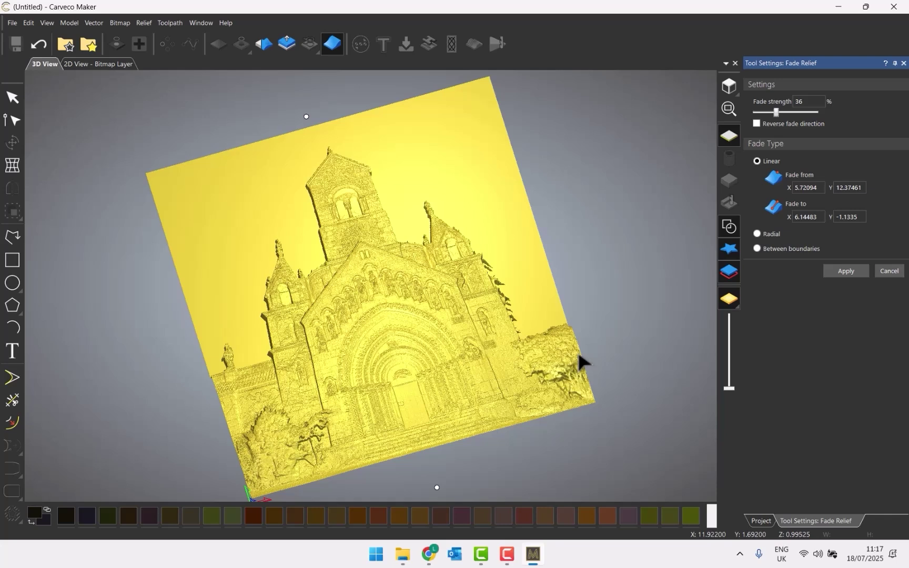
pyautogui.click(845, 271)
pyautogui.click(887, 271)
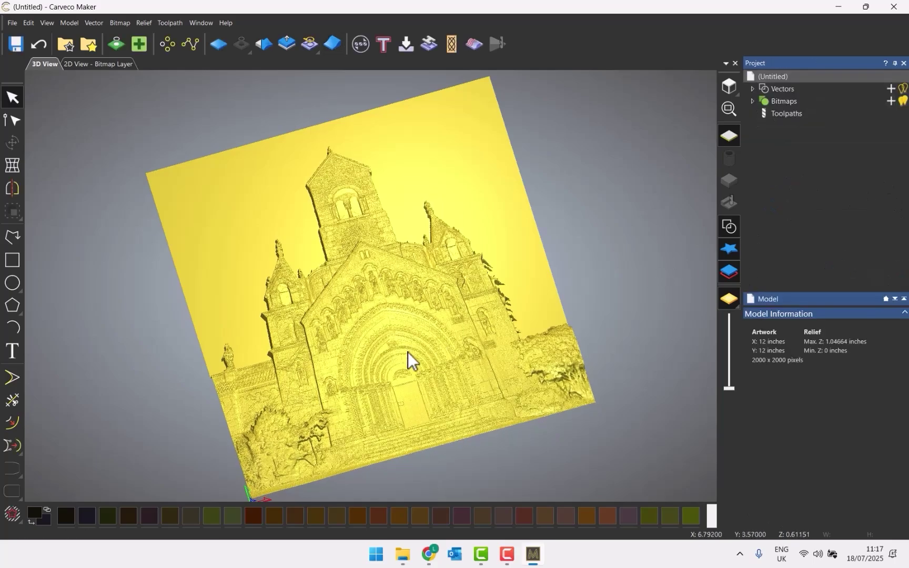
# Step: Inspect the detail of the faded chapel relief and close the model without saving the changes
pyautogui.scroll(5, 383, 348)
pyautogui.scroll(-3, 383, 347)
pyautogui.moveTo(383, 347); pyautogui.dragTo(397, 259)
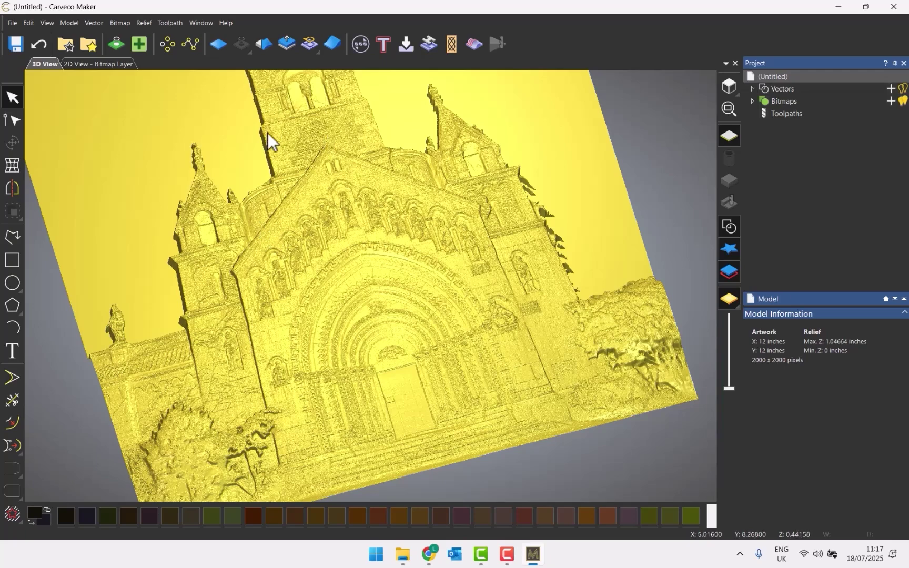
pyautogui.scroll(-3, 424, 257)
pyautogui.moveTo(422, 249); pyautogui.dragTo(353, 296)
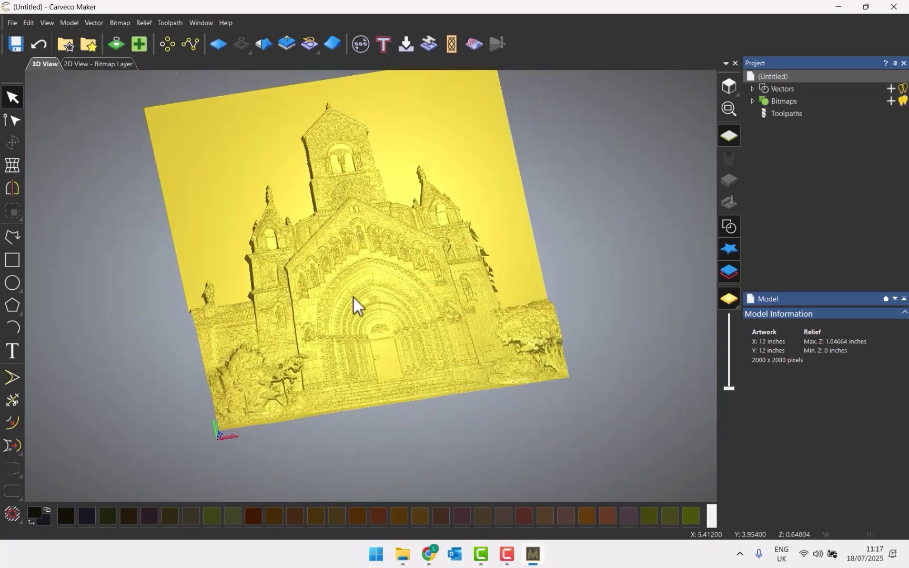
pyautogui.click(11, 23)
pyautogui.click(48, 58)
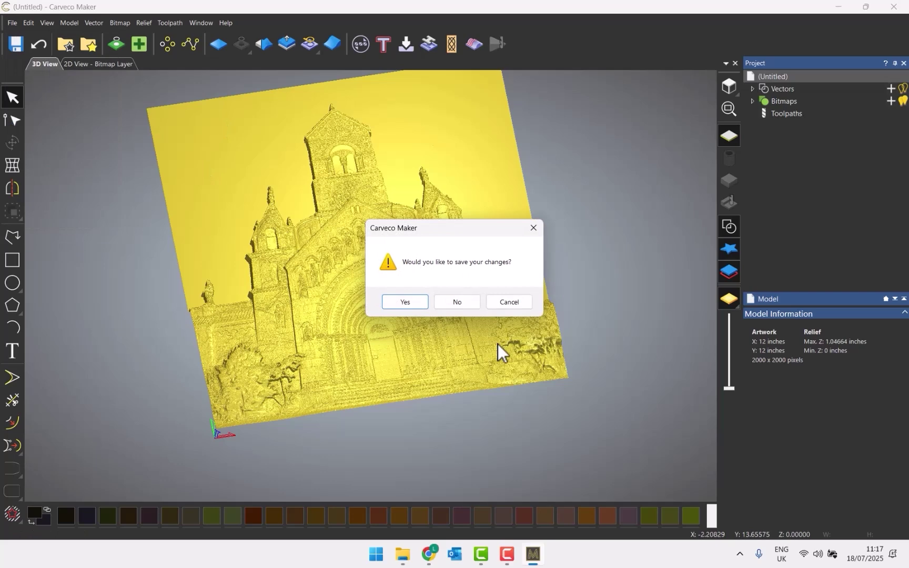
pyautogui.click(476, 305)
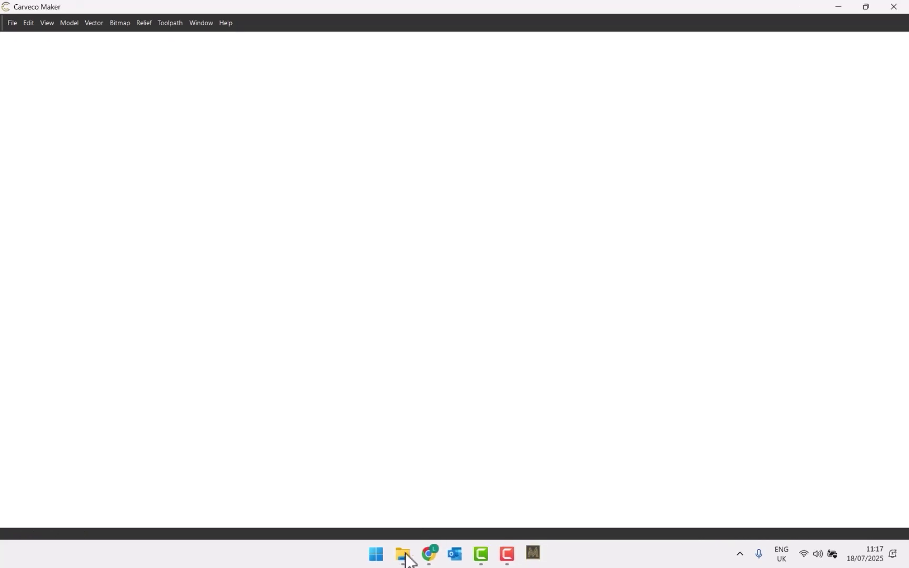
# Step: Generate an AI relief from the forest floor illustration with mushrooms and leaves in the Images folder
pyautogui.click(402, 562)
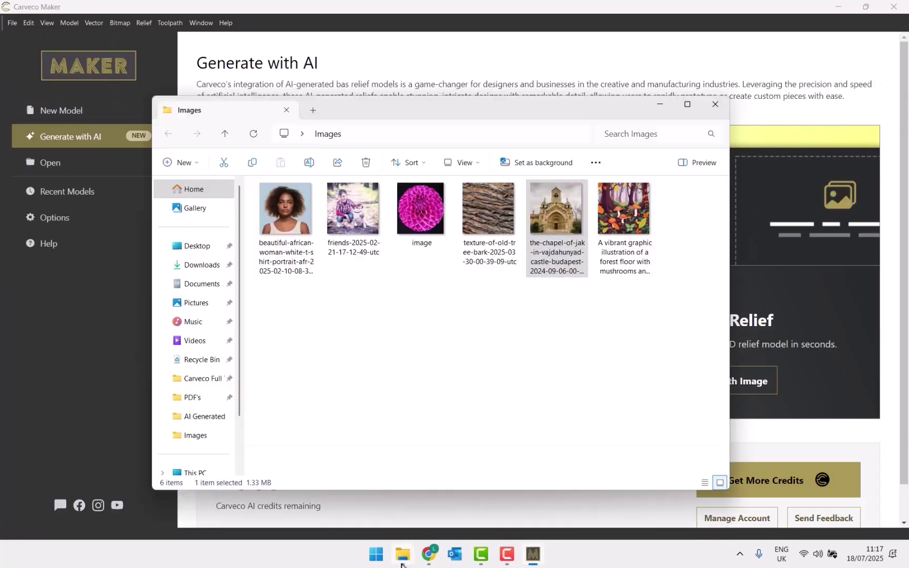
pyautogui.click(402, 557)
pyautogui.click(686, 388)
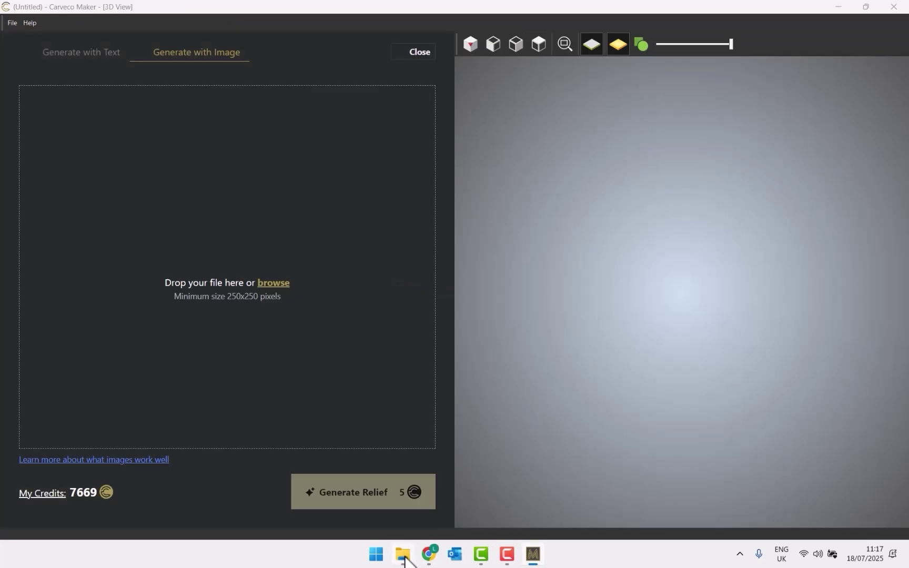
pyautogui.click(403, 557)
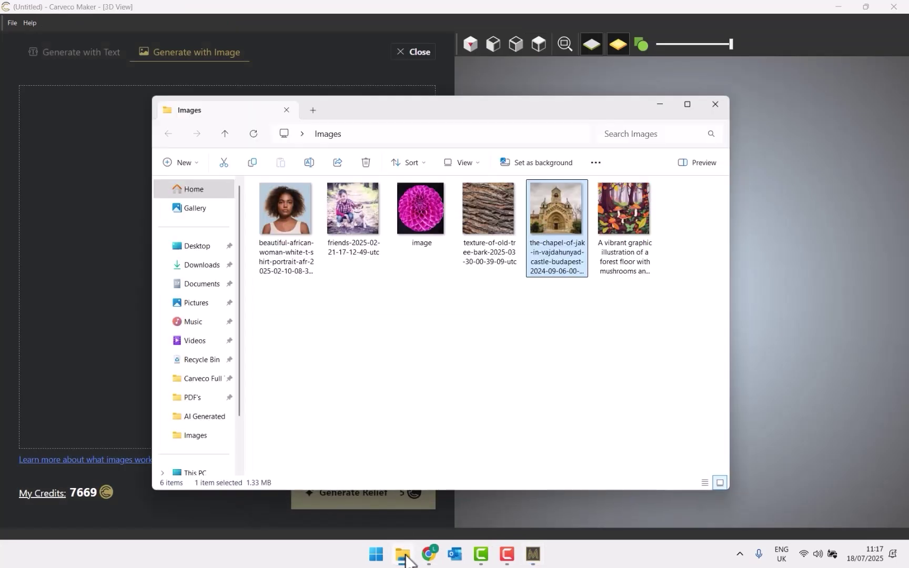
pyautogui.click(629, 219)
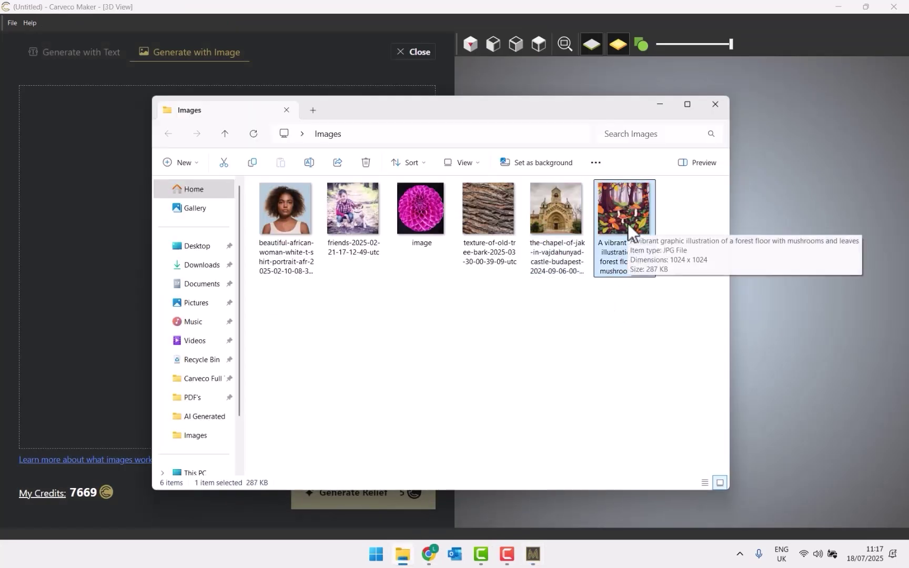
pyautogui.moveTo(628, 227); pyautogui.dragTo(95, 265)
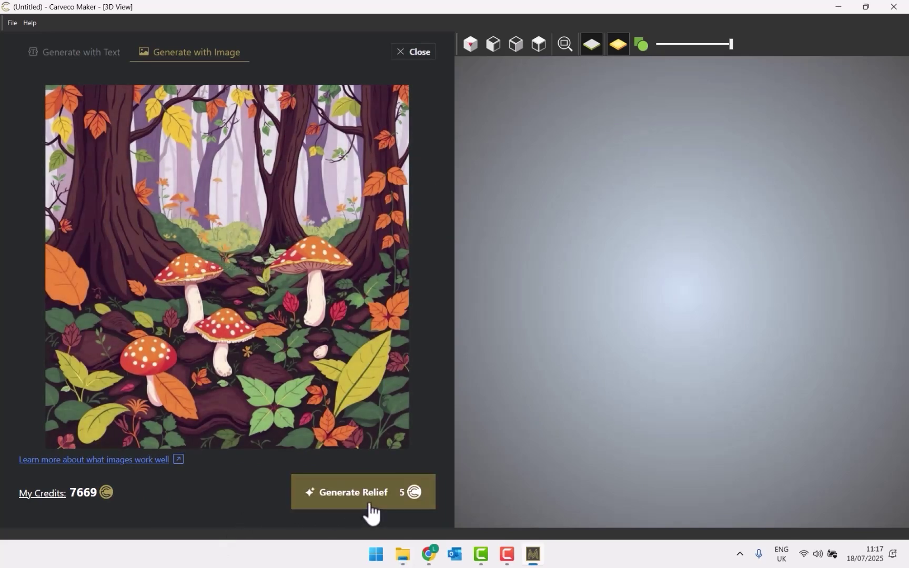
pyautogui.click(368, 506)
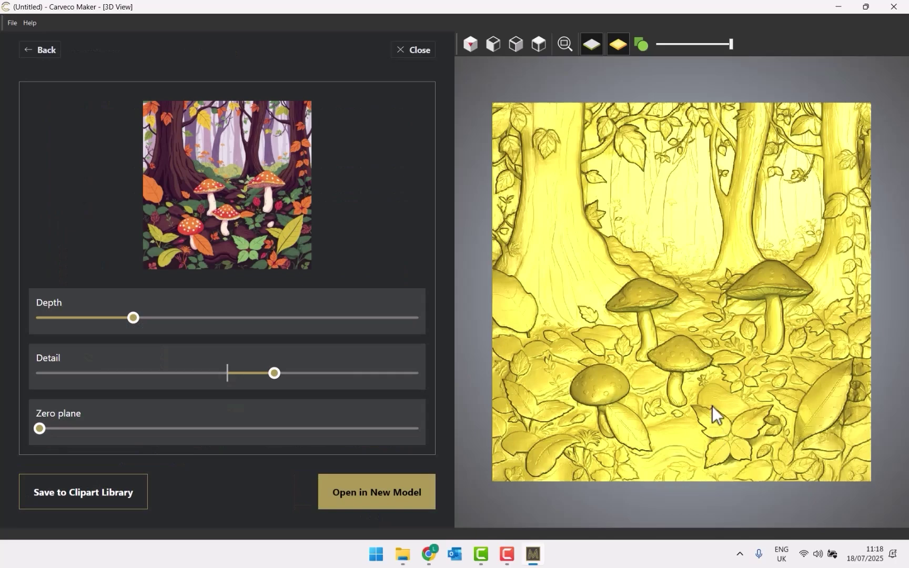
# Step: Lower the forest relief's depth to about 17 percent of its range, raise its detail to about three quarters, and keep the zero plane at minimum
pyautogui.moveTo(712, 405); pyautogui.dragTo(658, 344)
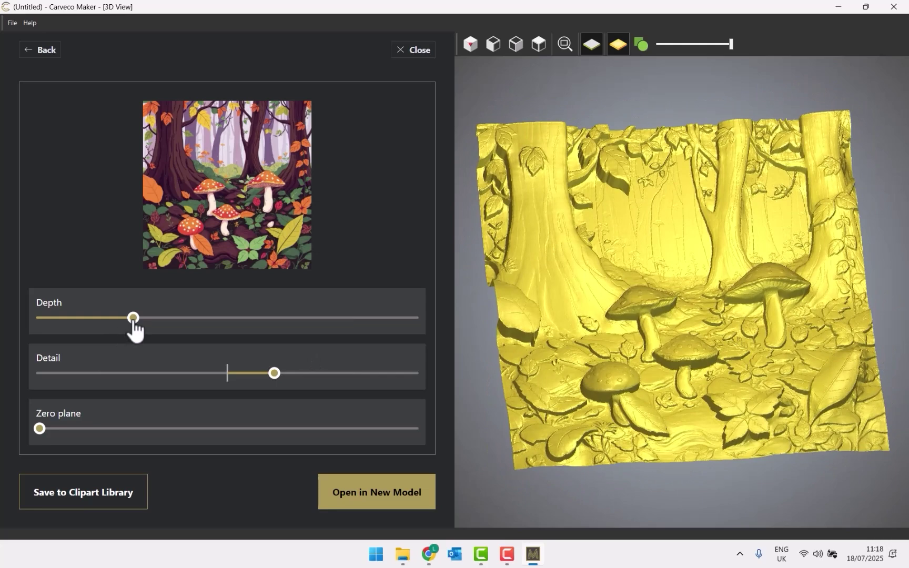
pyautogui.moveTo(133, 320); pyautogui.dragTo(103, 321)
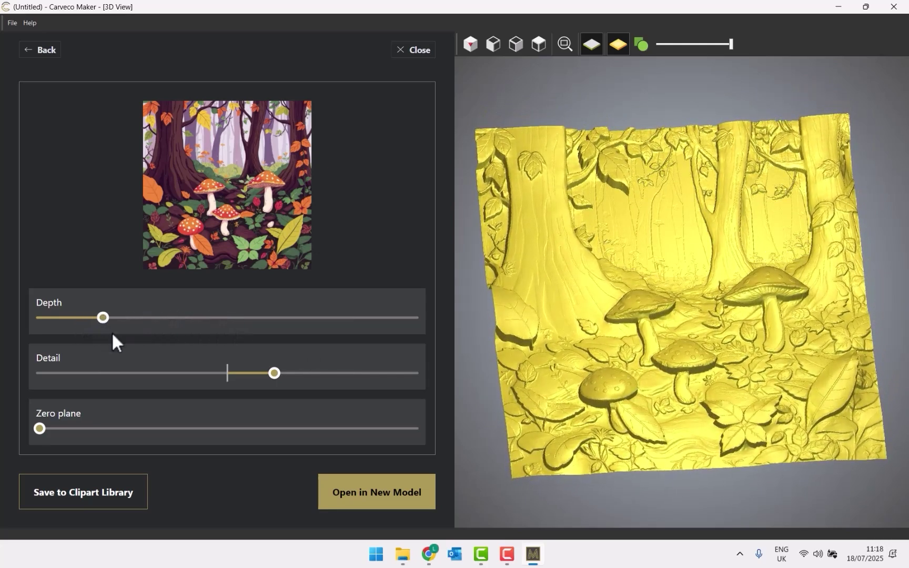
pyautogui.moveTo(272, 375); pyautogui.dragTo(319, 378)
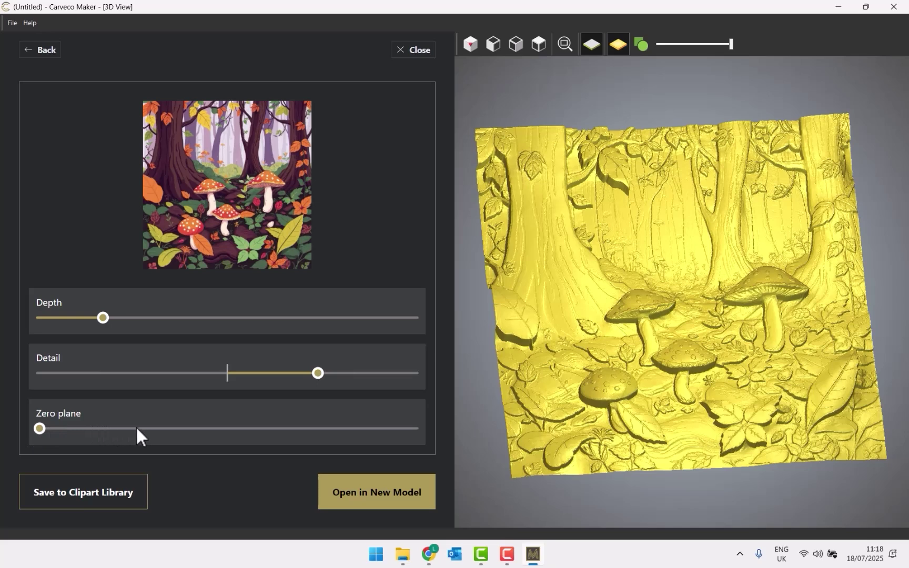
pyautogui.moveTo(41, 427); pyautogui.dragTo(12, 432)
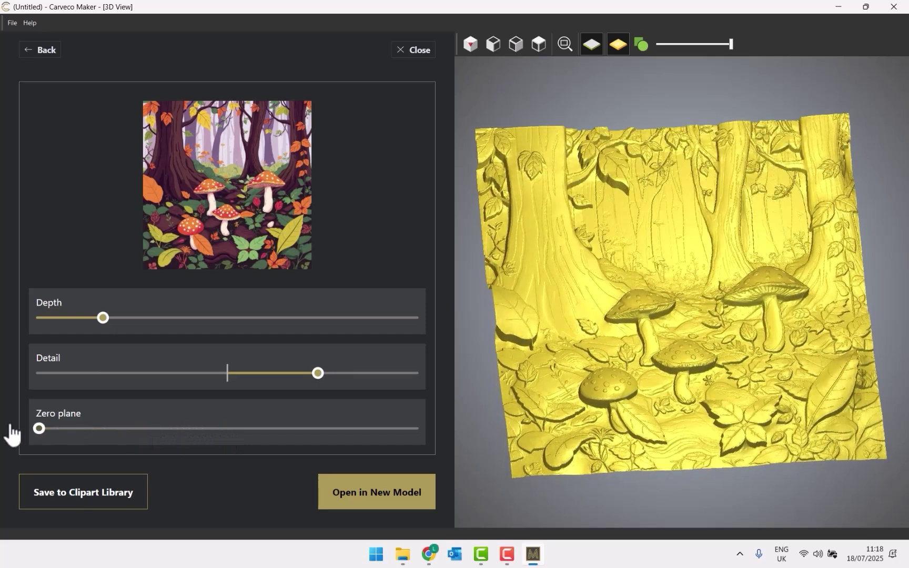
# Step: Save the forest relief to the AI Generated folder of the clipart library as Forest Mushrooms
pyautogui.click(122, 501)
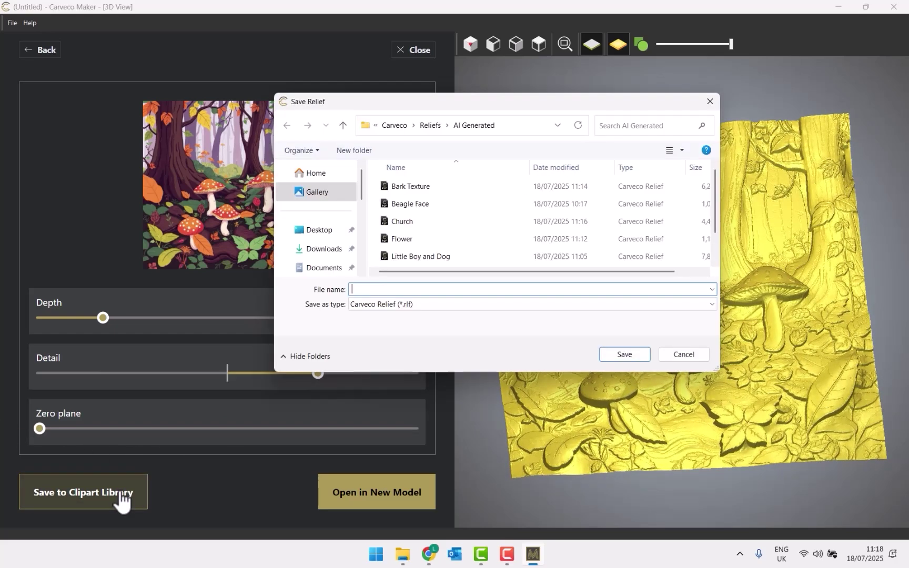
pyautogui.write('Fores')
pyautogui.write('t Mushrop')
pyautogui.write('oms')
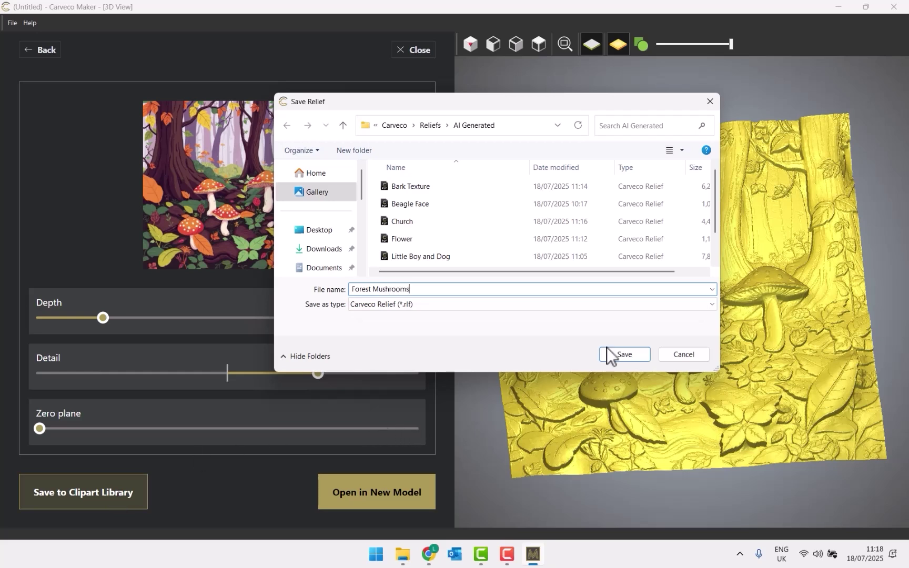
pyautogui.click(624, 354)
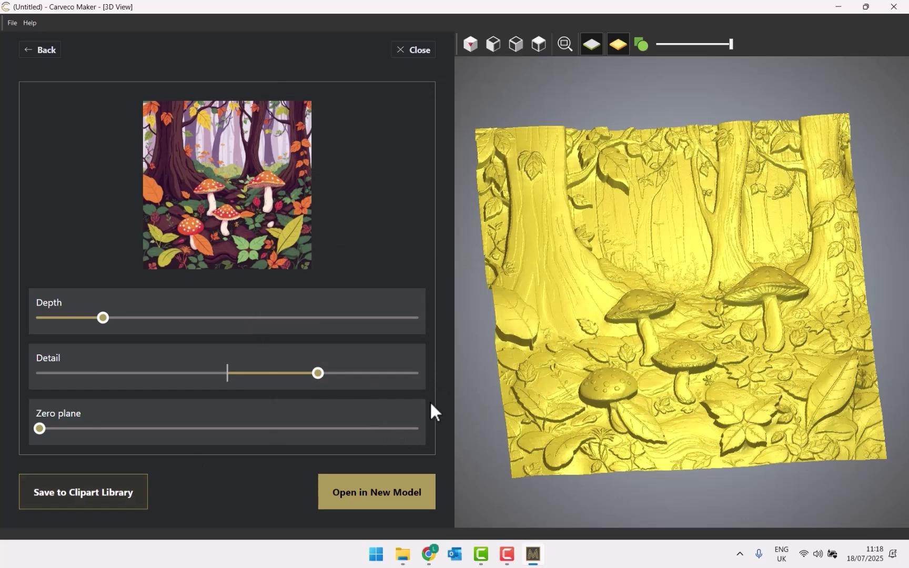
# Step: Open the forest relief in a new model with units in inches and the origin at the centre
pyautogui.click(390, 493)
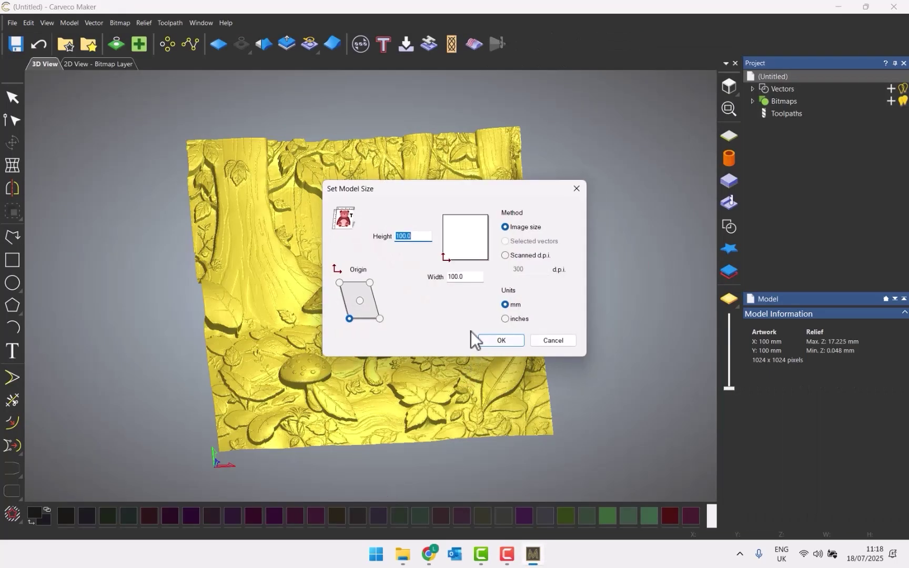
pyautogui.click(505, 318)
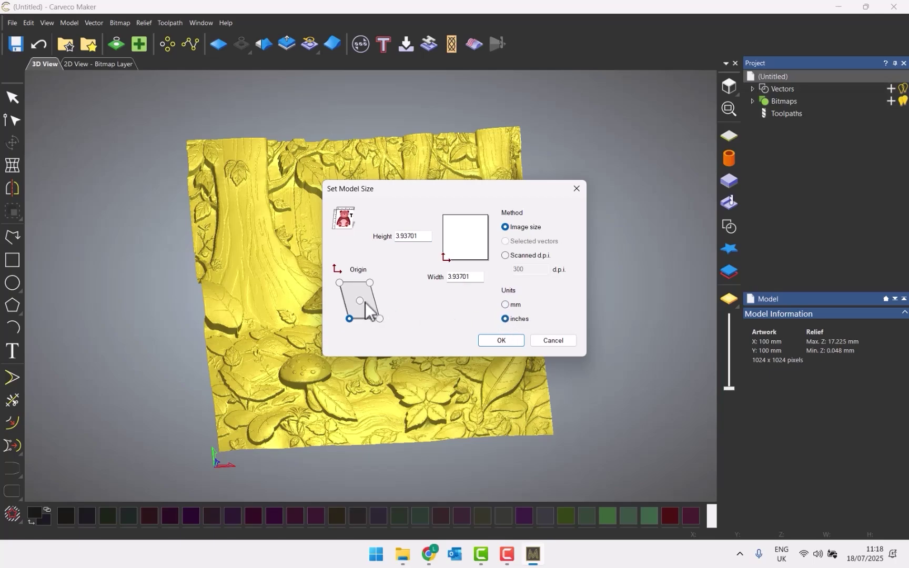
pyautogui.click(359, 300)
pyautogui.click(513, 340)
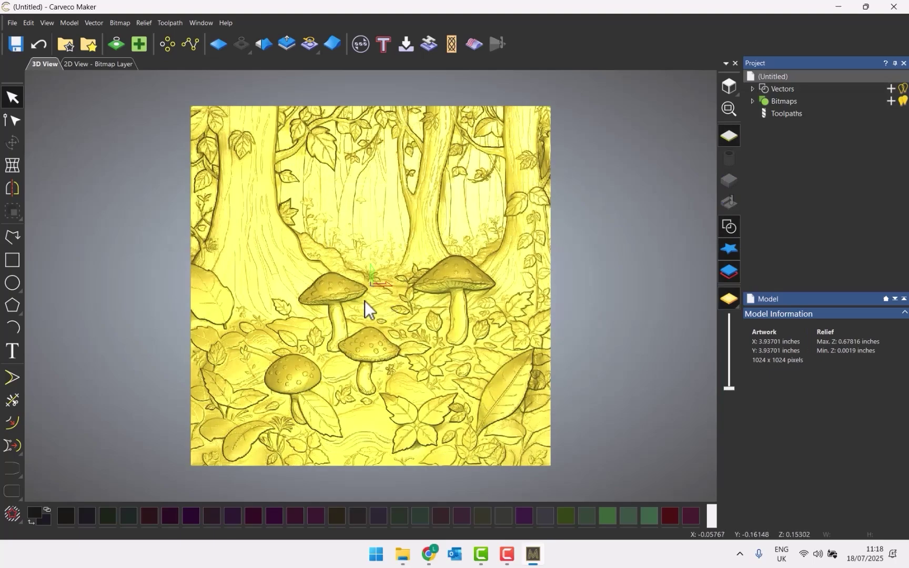
# Step: Smooth the whole forest mushroom relief with a smooth strength of 16 percent
pyautogui.scroll(4, 385, 328)
pyautogui.moveTo(419, 384); pyautogui.dragTo(402, 330)
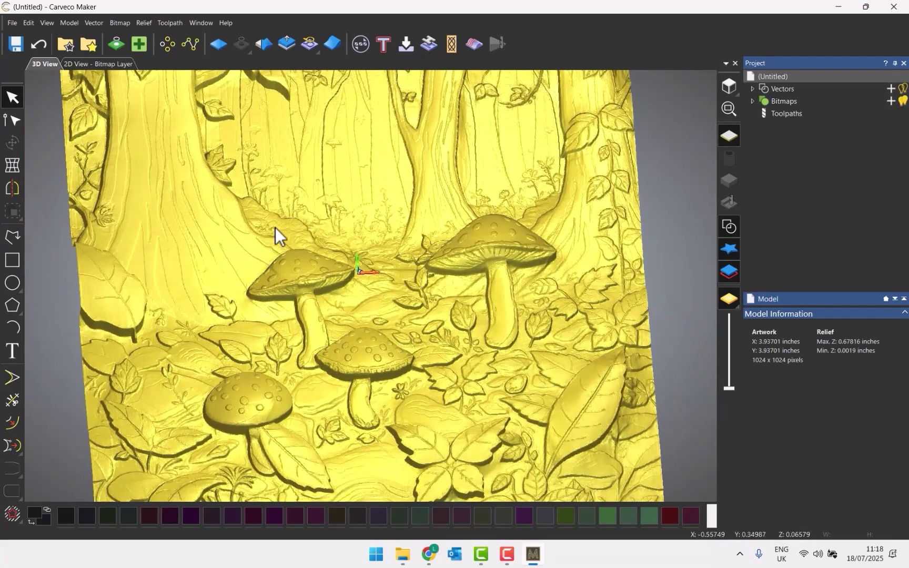
pyautogui.scroll(2, 275, 227)
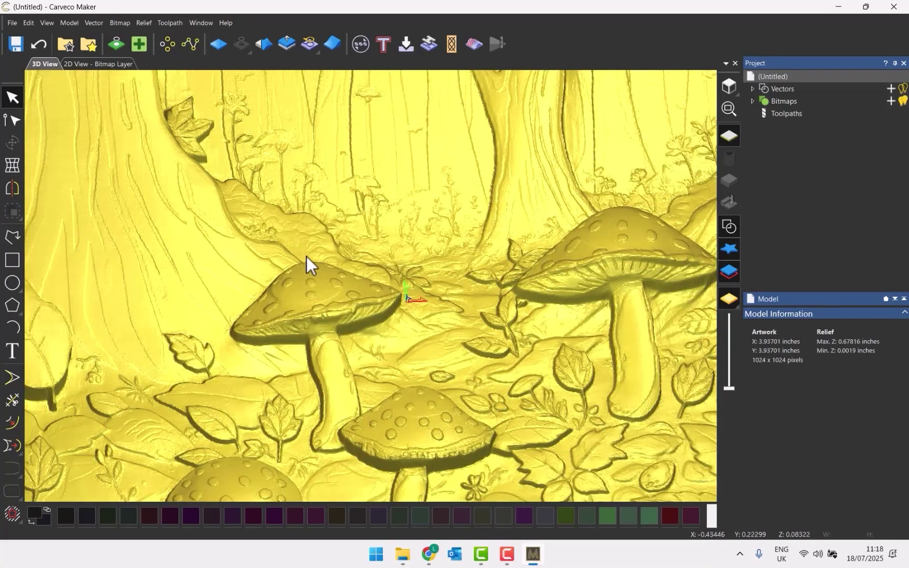
pyautogui.click(262, 45)
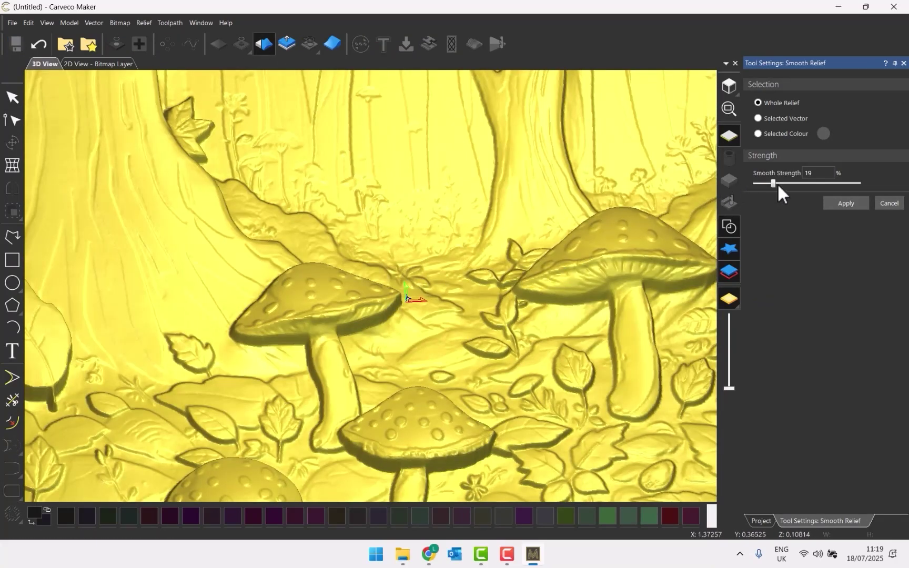
pyautogui.moveTo(773, 186); pyautogui.dragTo(771, 185)
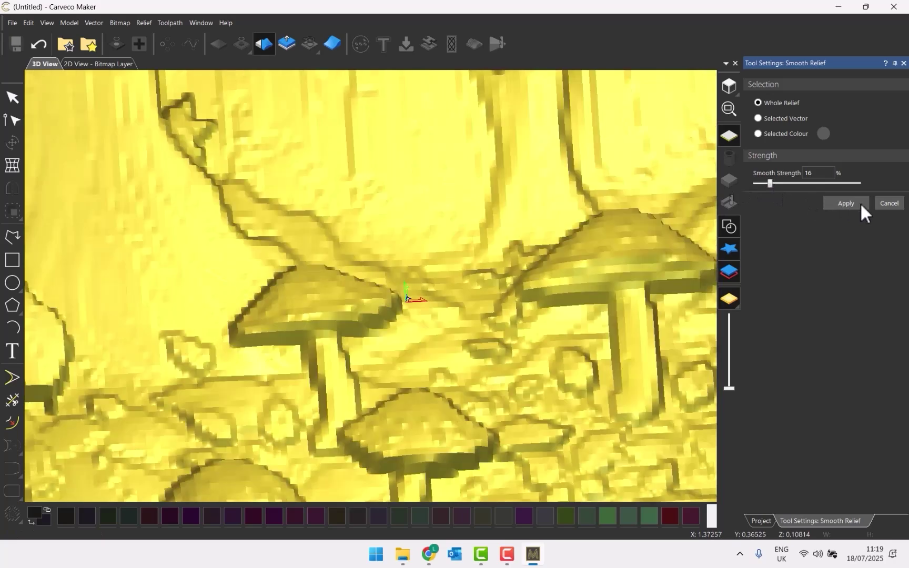
pyautogui.click(897, 205)
pyautogui.scroll(-4, 458, 343)
pyautogui.moveTo(459, 343); pyautogui.dragTo(439, 330)
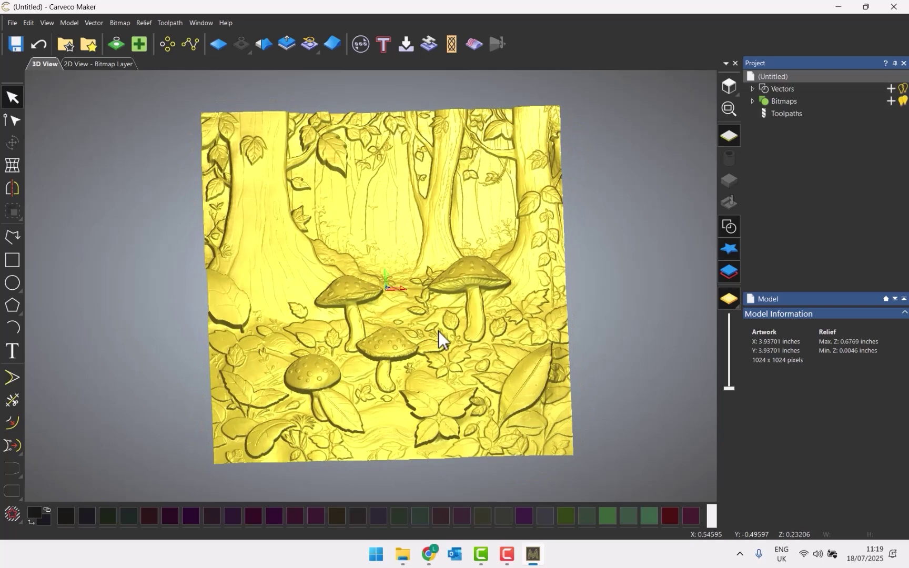